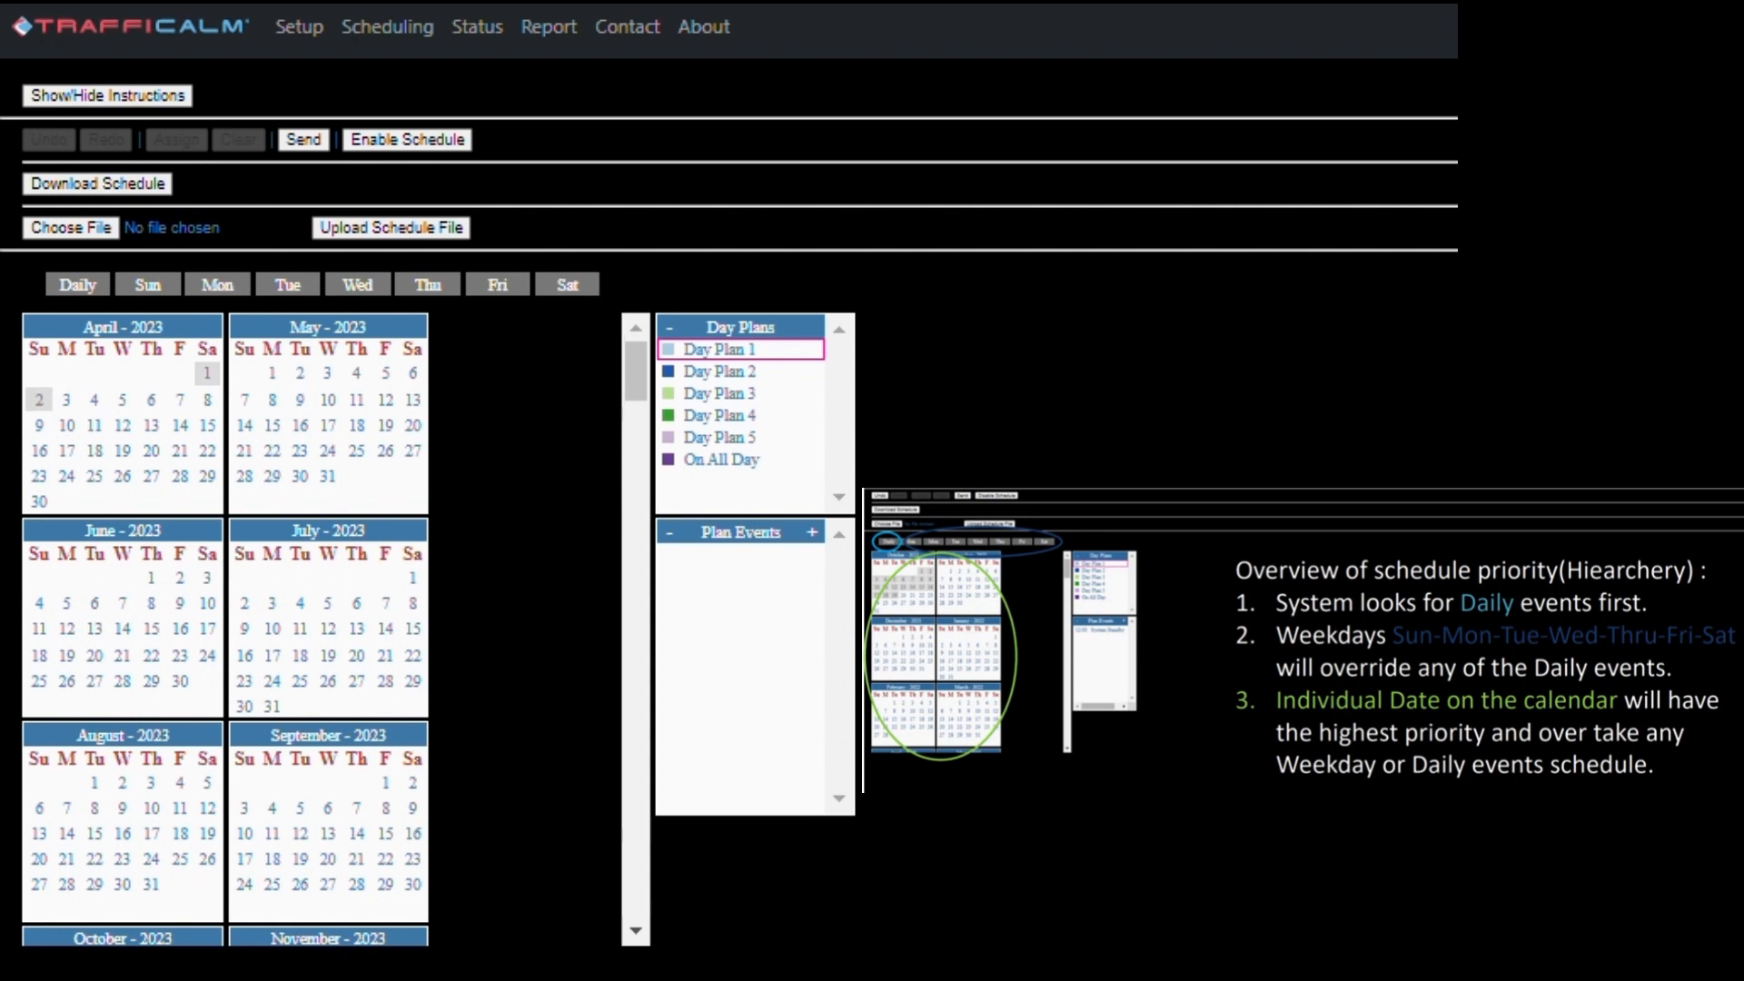
# Add a System Standby event at 12:00 AM to Day Plan 1.
pyautogui.click(812, 533)
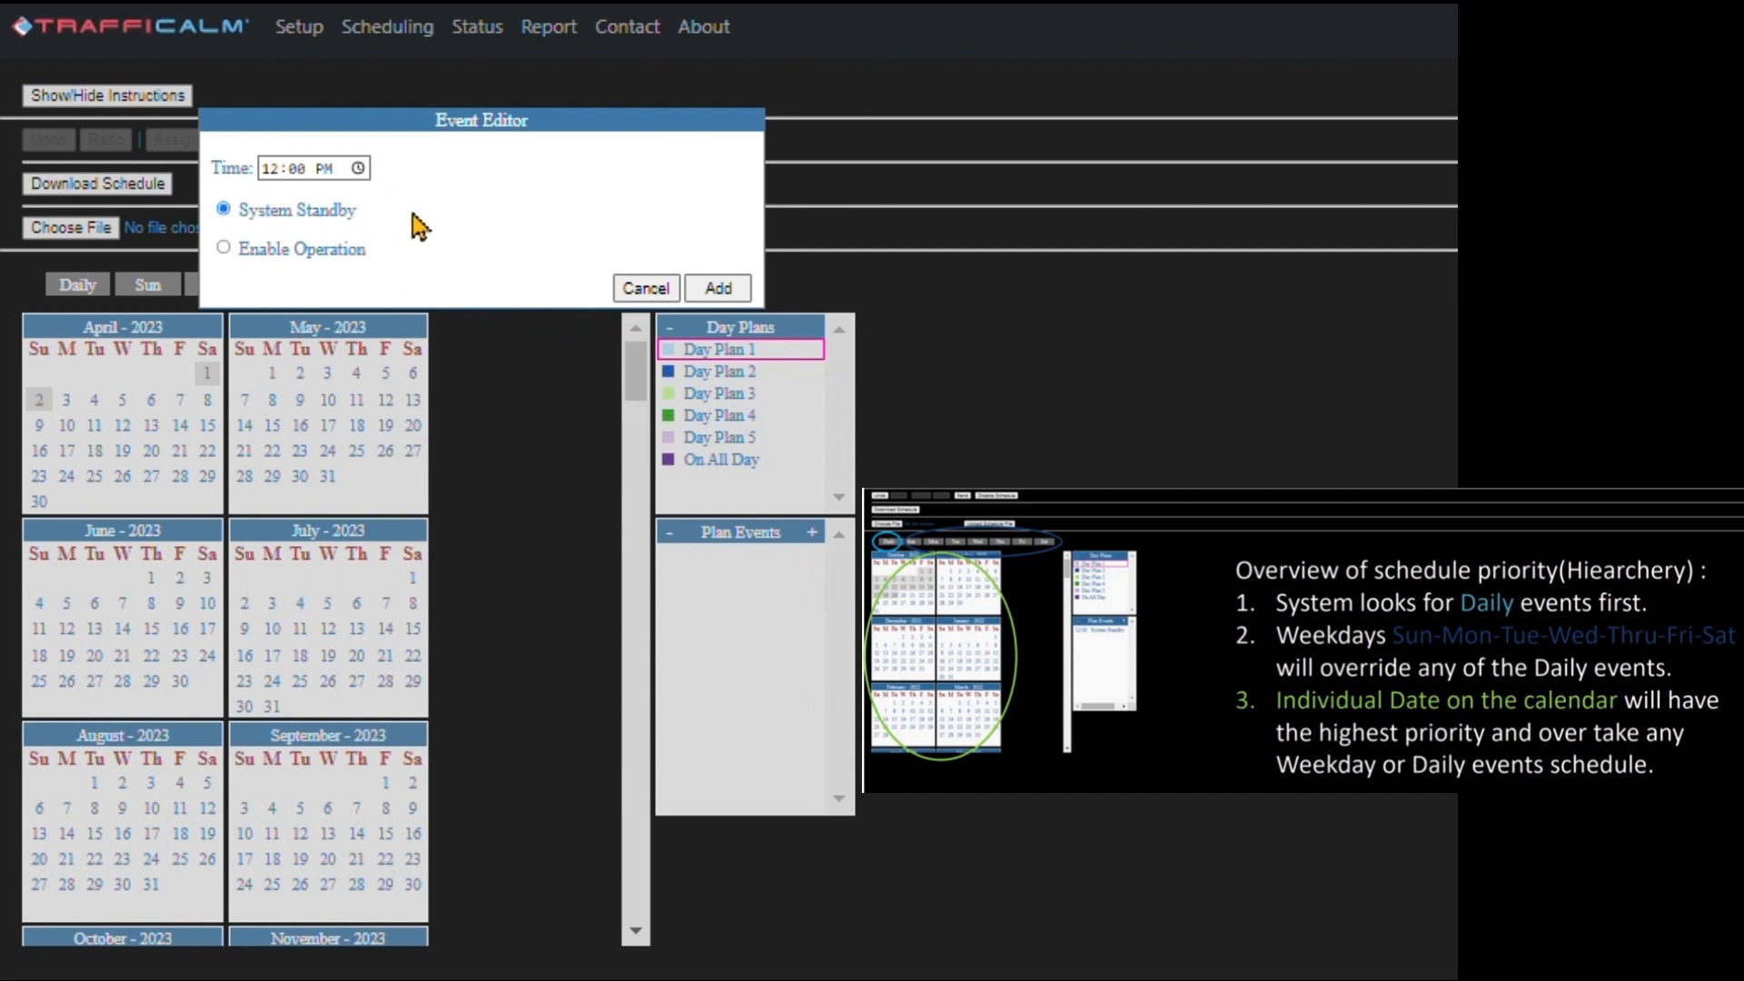
pyautogui.click(329, 171)
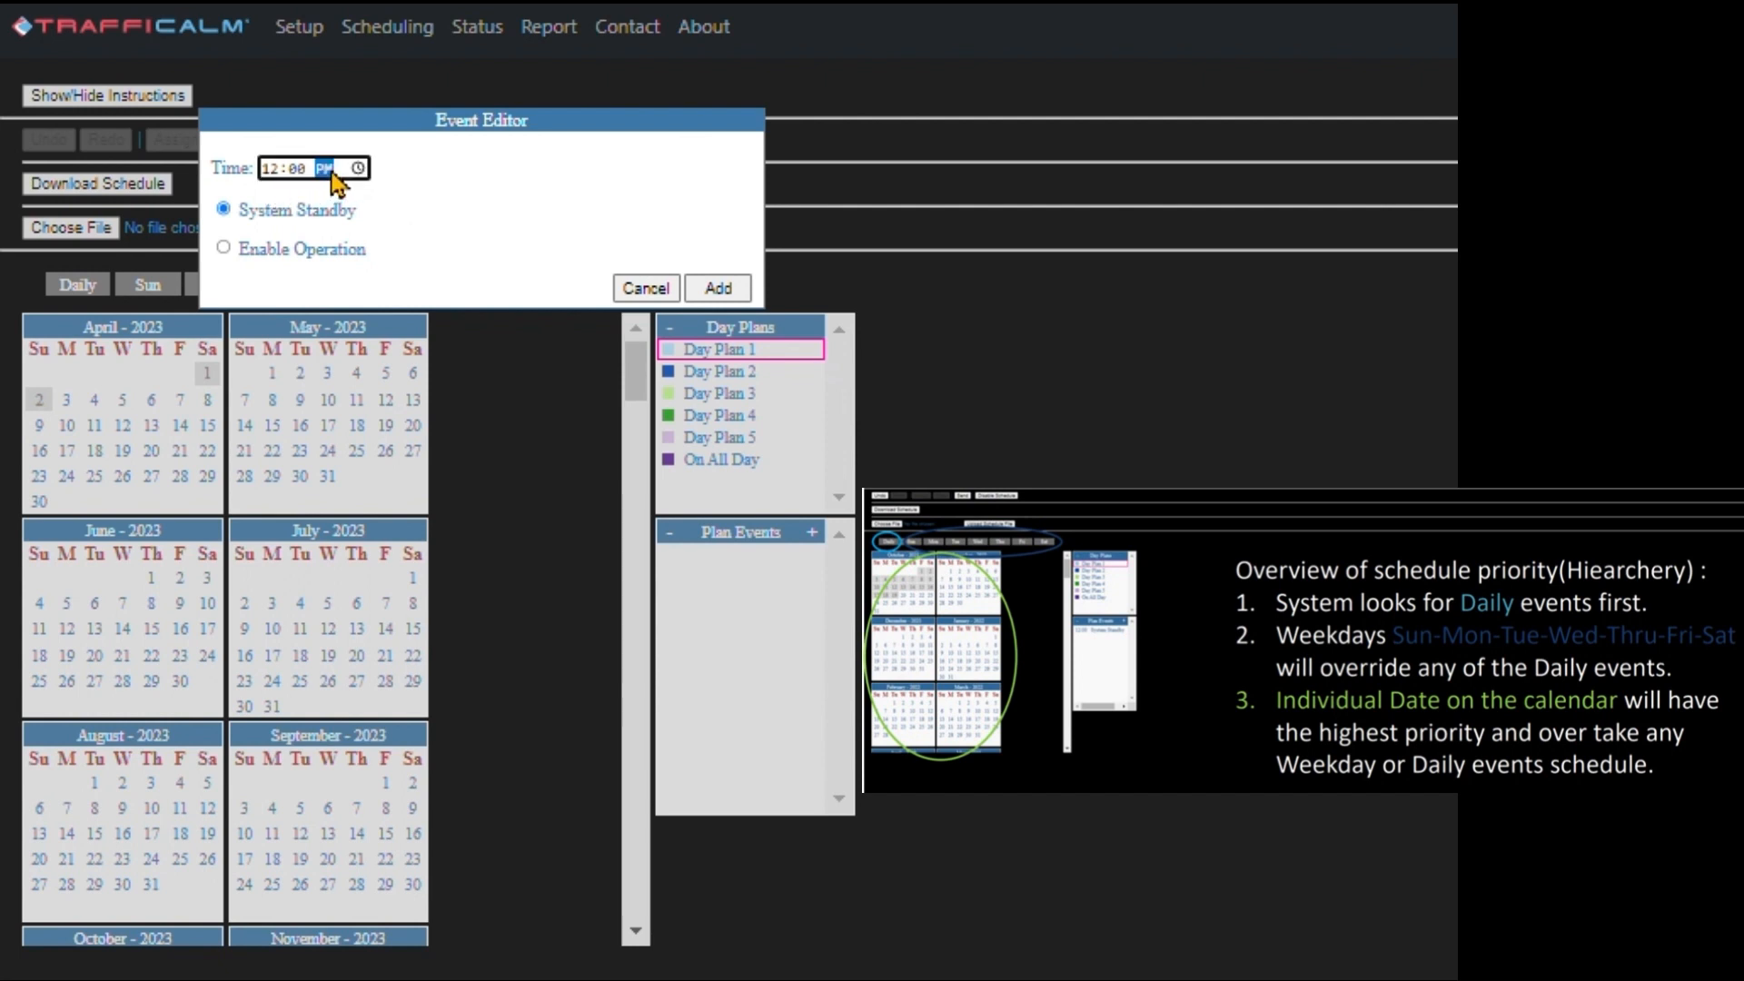
pyautogui.write('a')
pyautogui.click(717, 288)
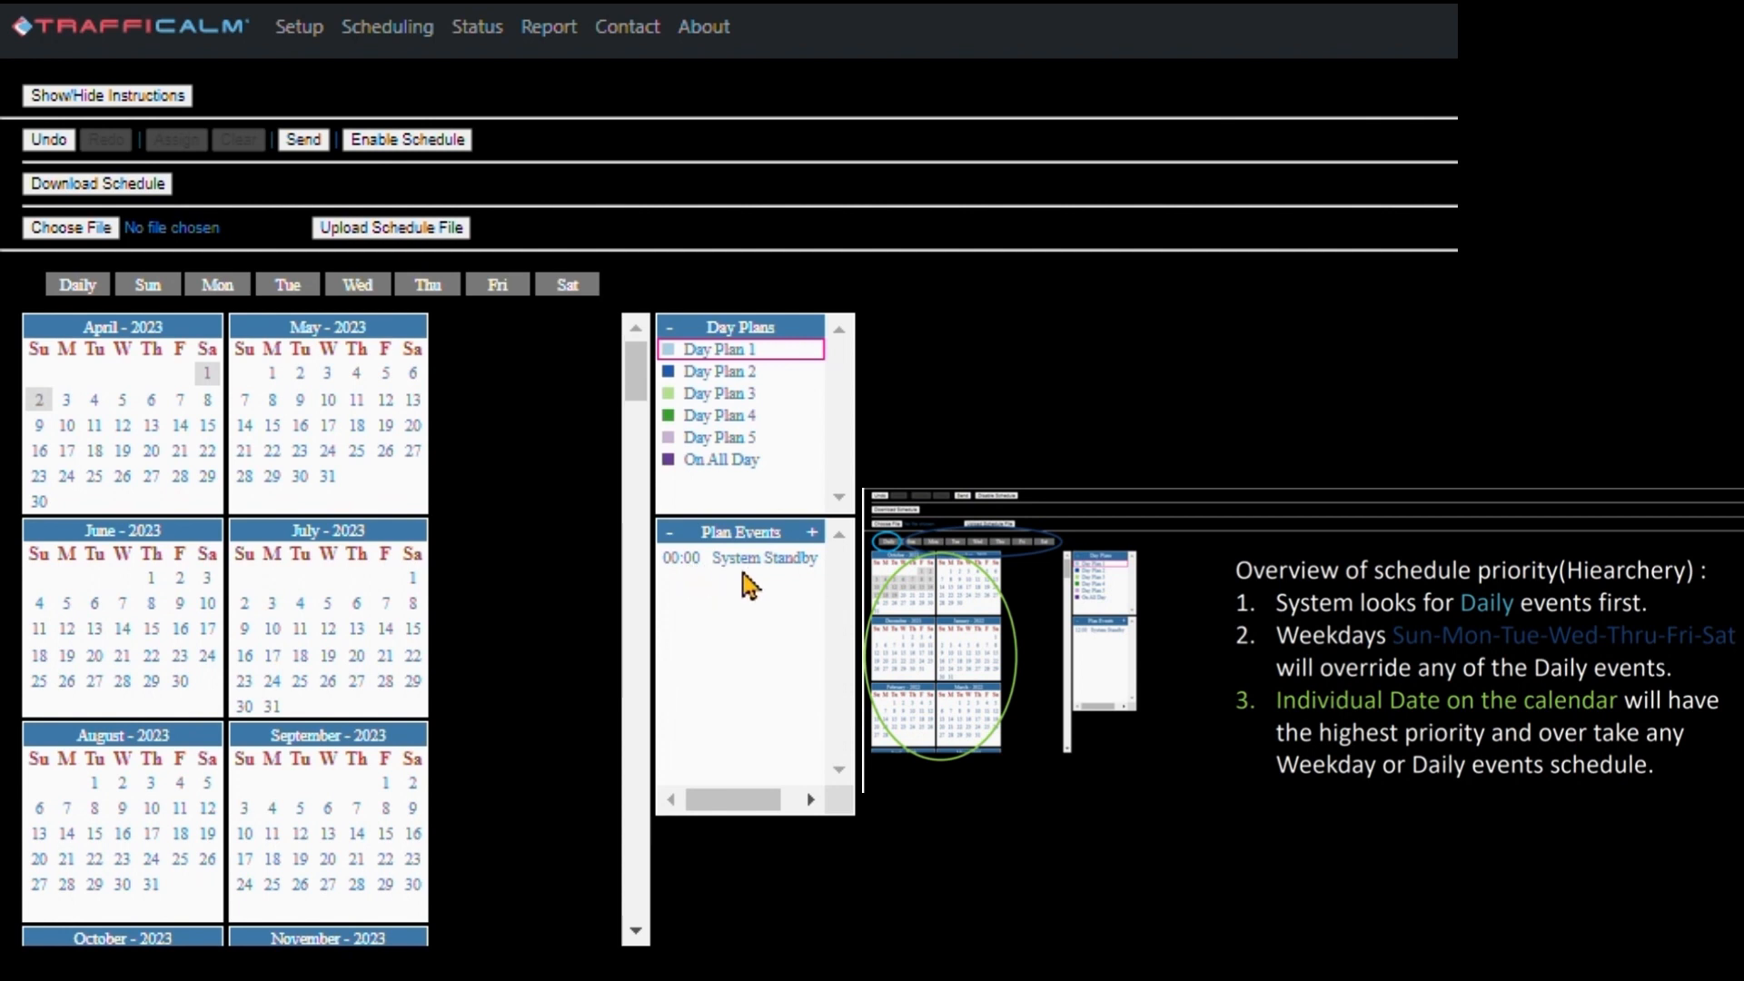
# Assign Day Plan 1 to the Daily schedule.
pyautogui.click(79, 287)
pyautogui.click(177, 142)
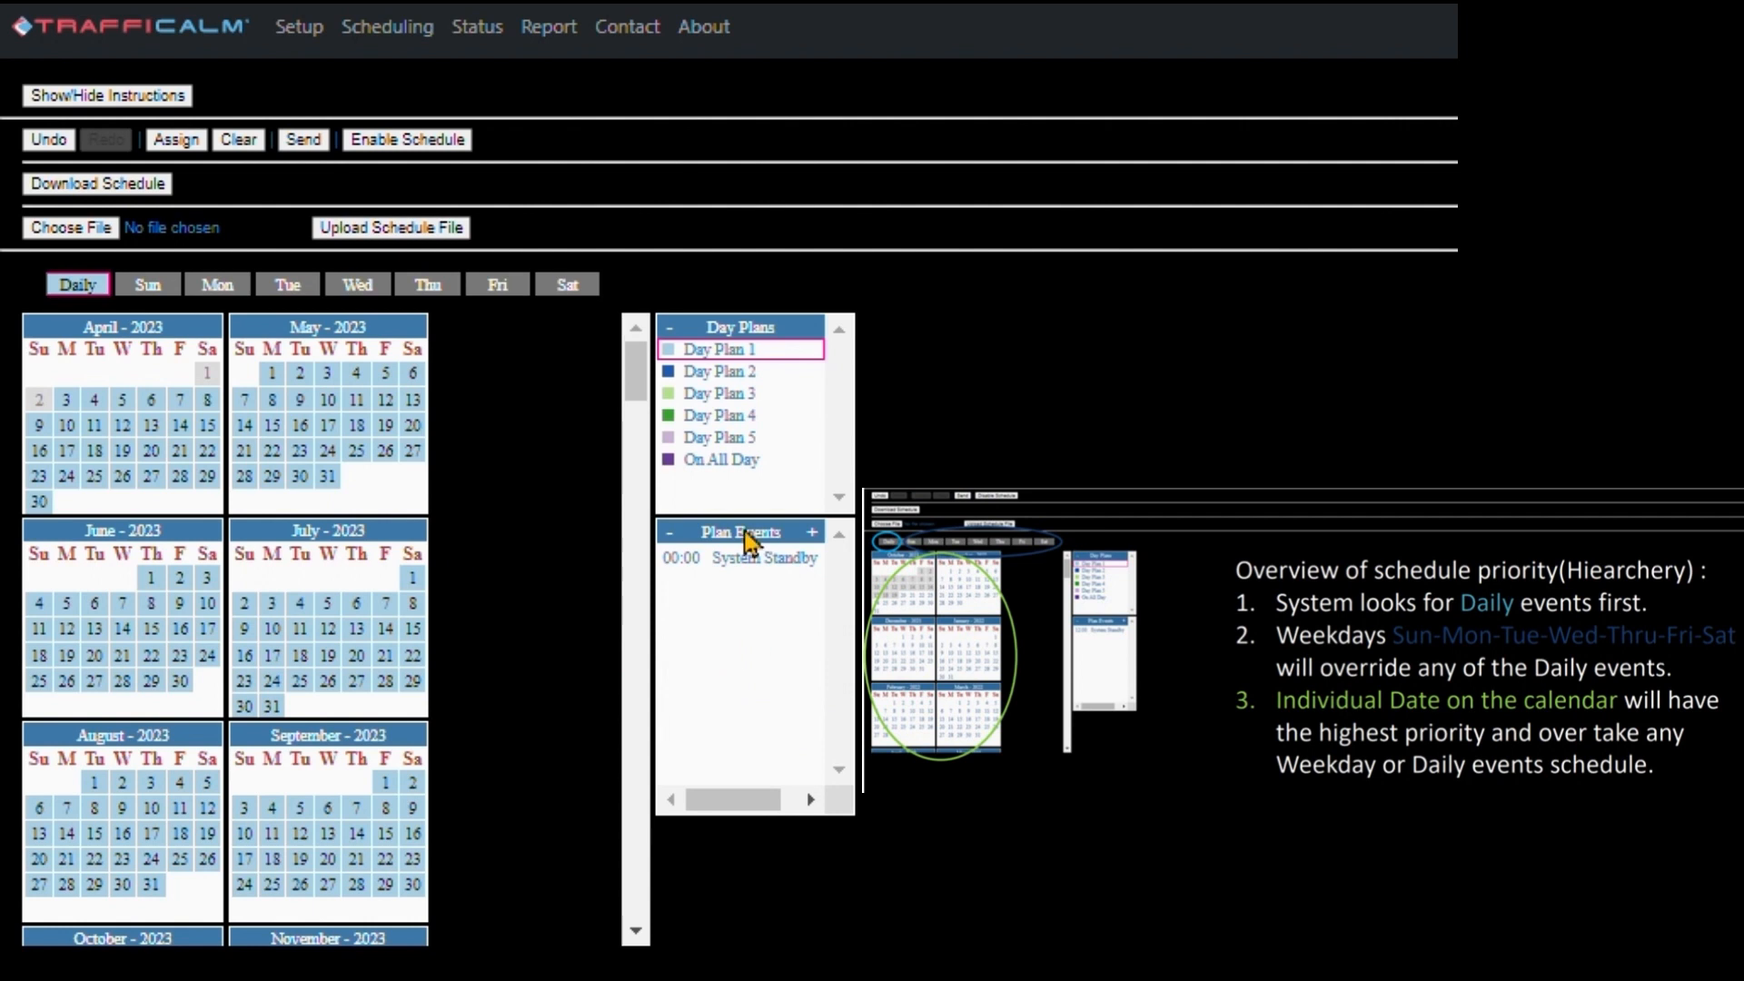
# Add an Enable Operation event at 7:00 AM to Day Plan 2.
pyautogui.click(697, 377)
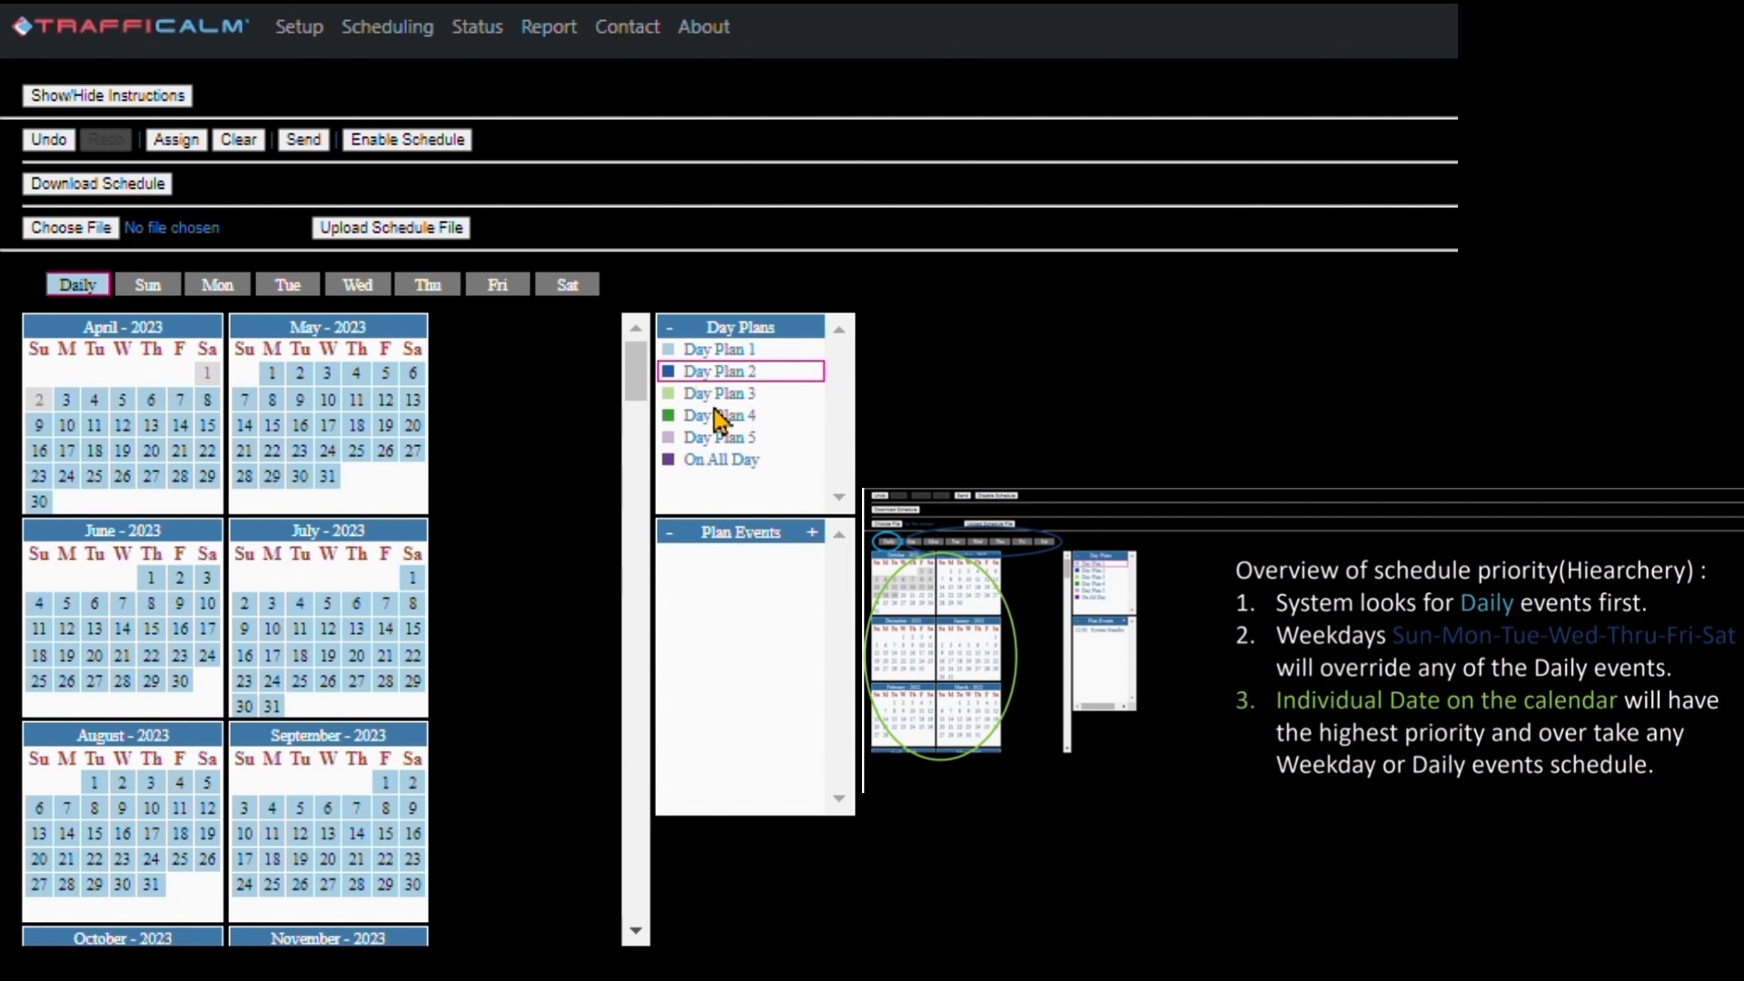
pyautogui.click(812, 534)
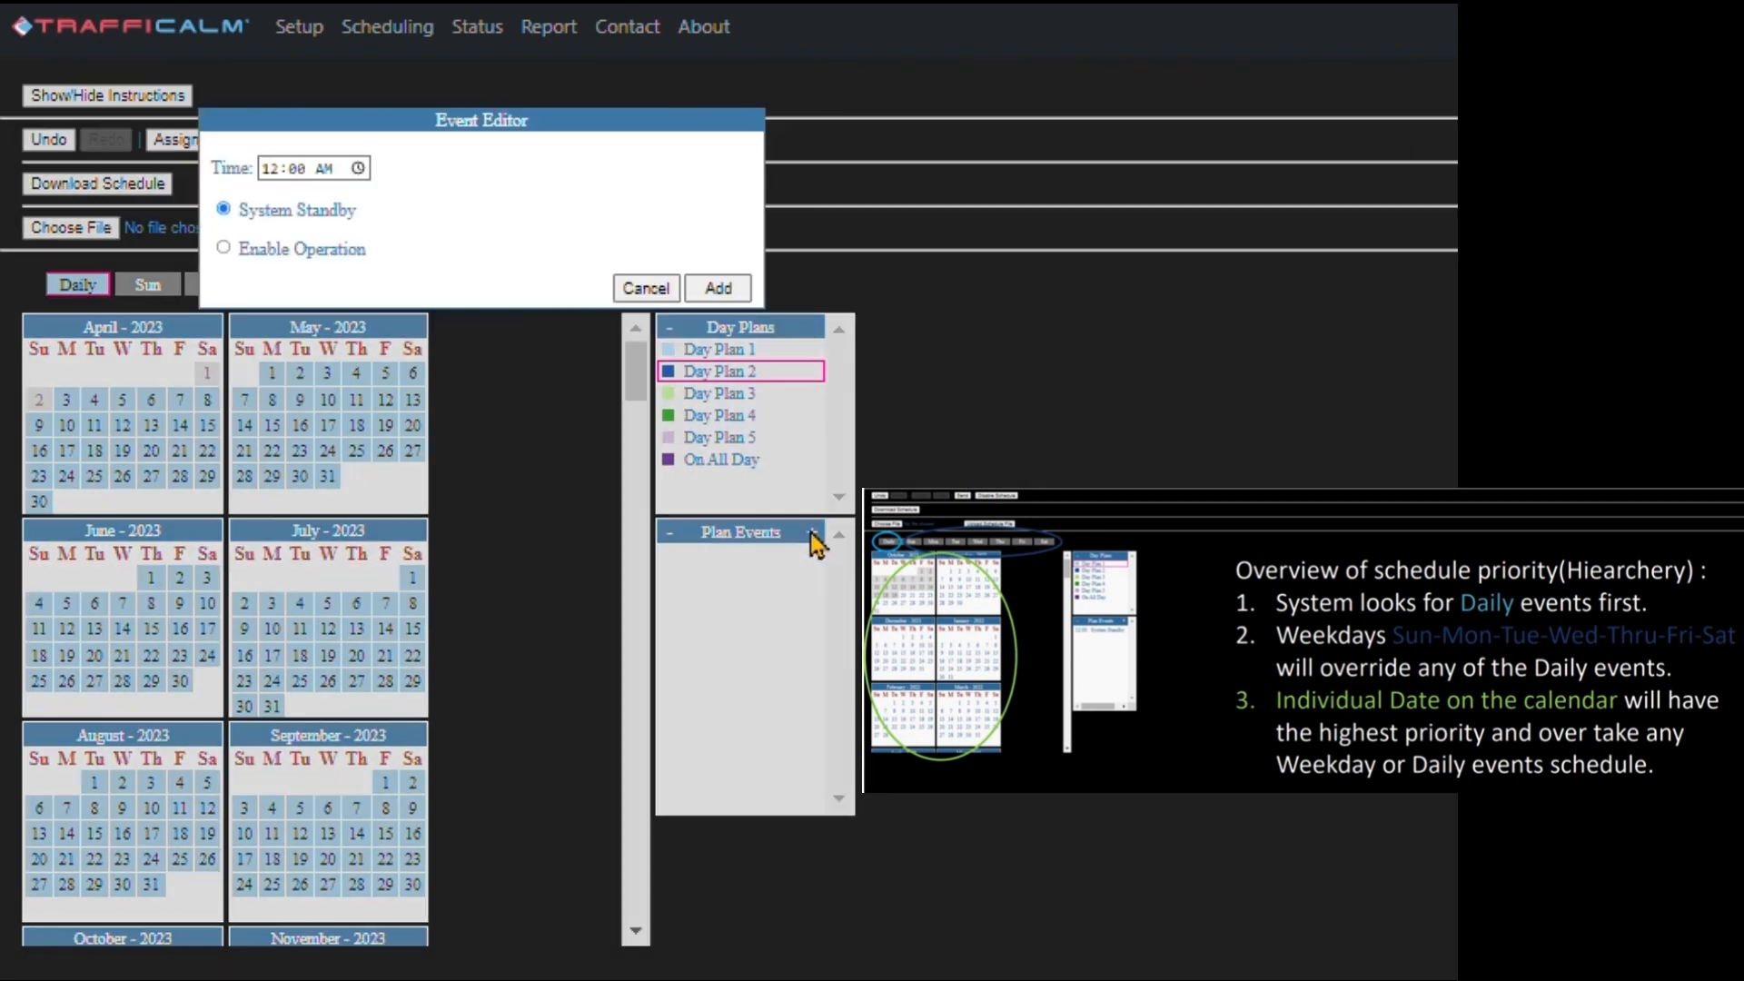
pyautogui.click(272, 175)
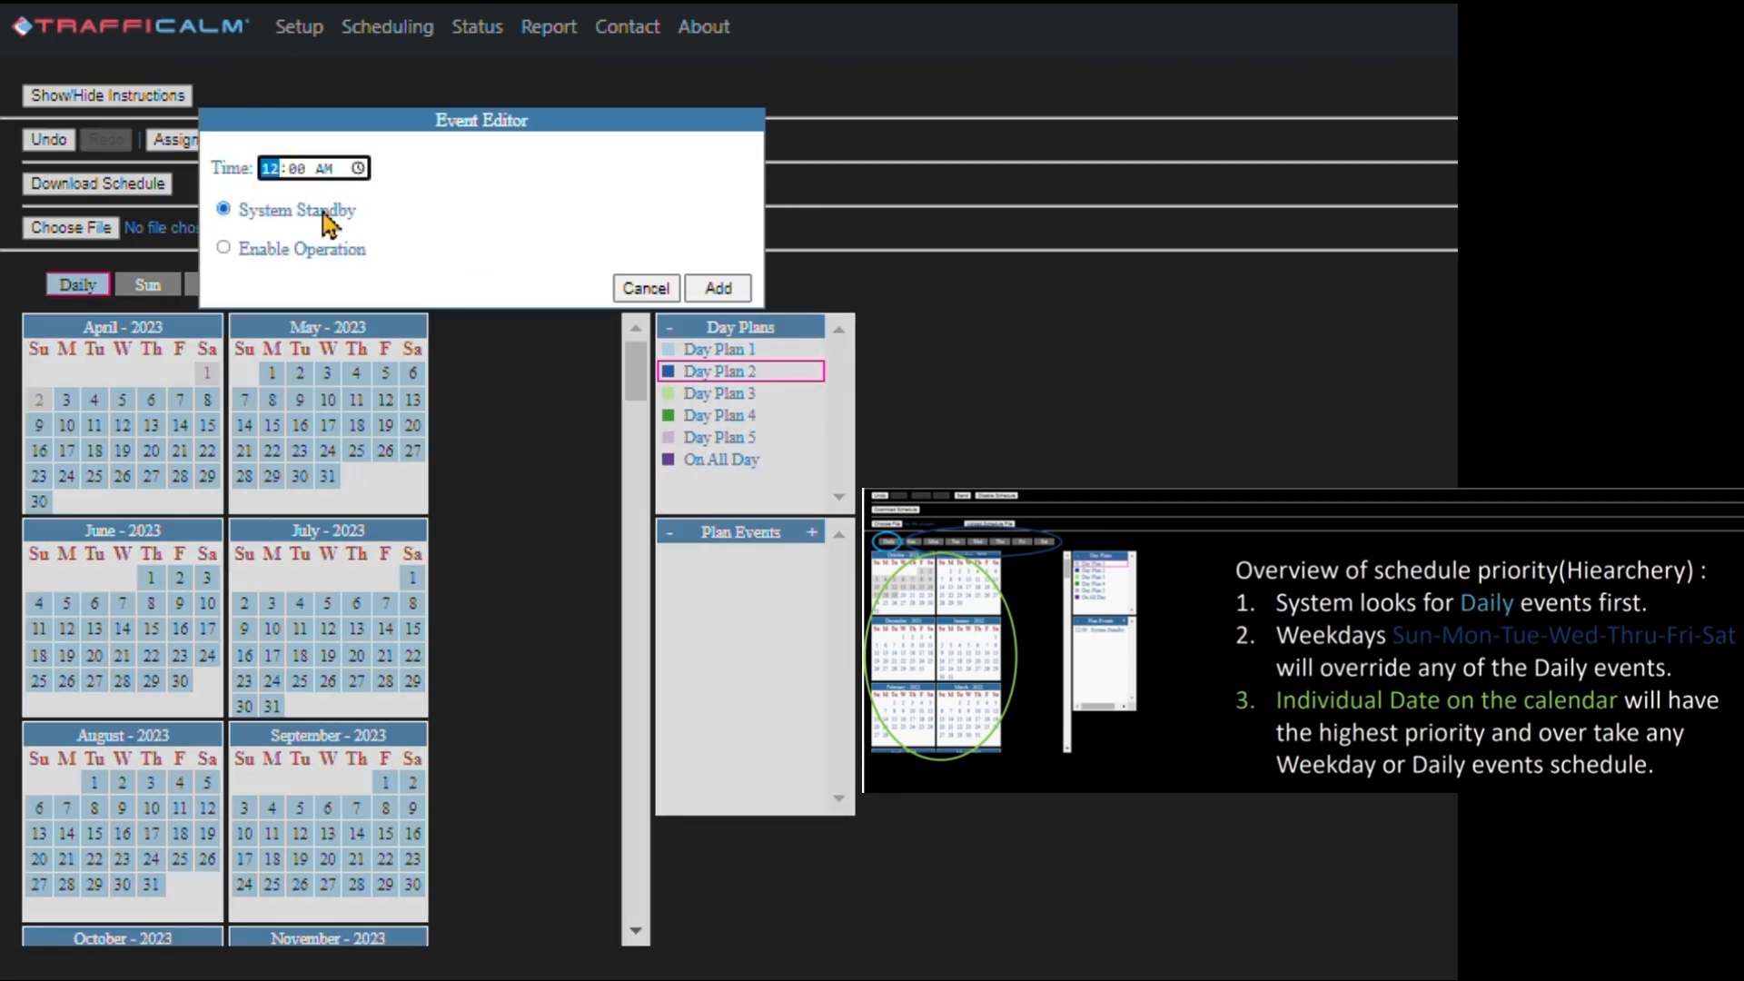
pyautogui.write('7')
pyautogui.click(223, 248)
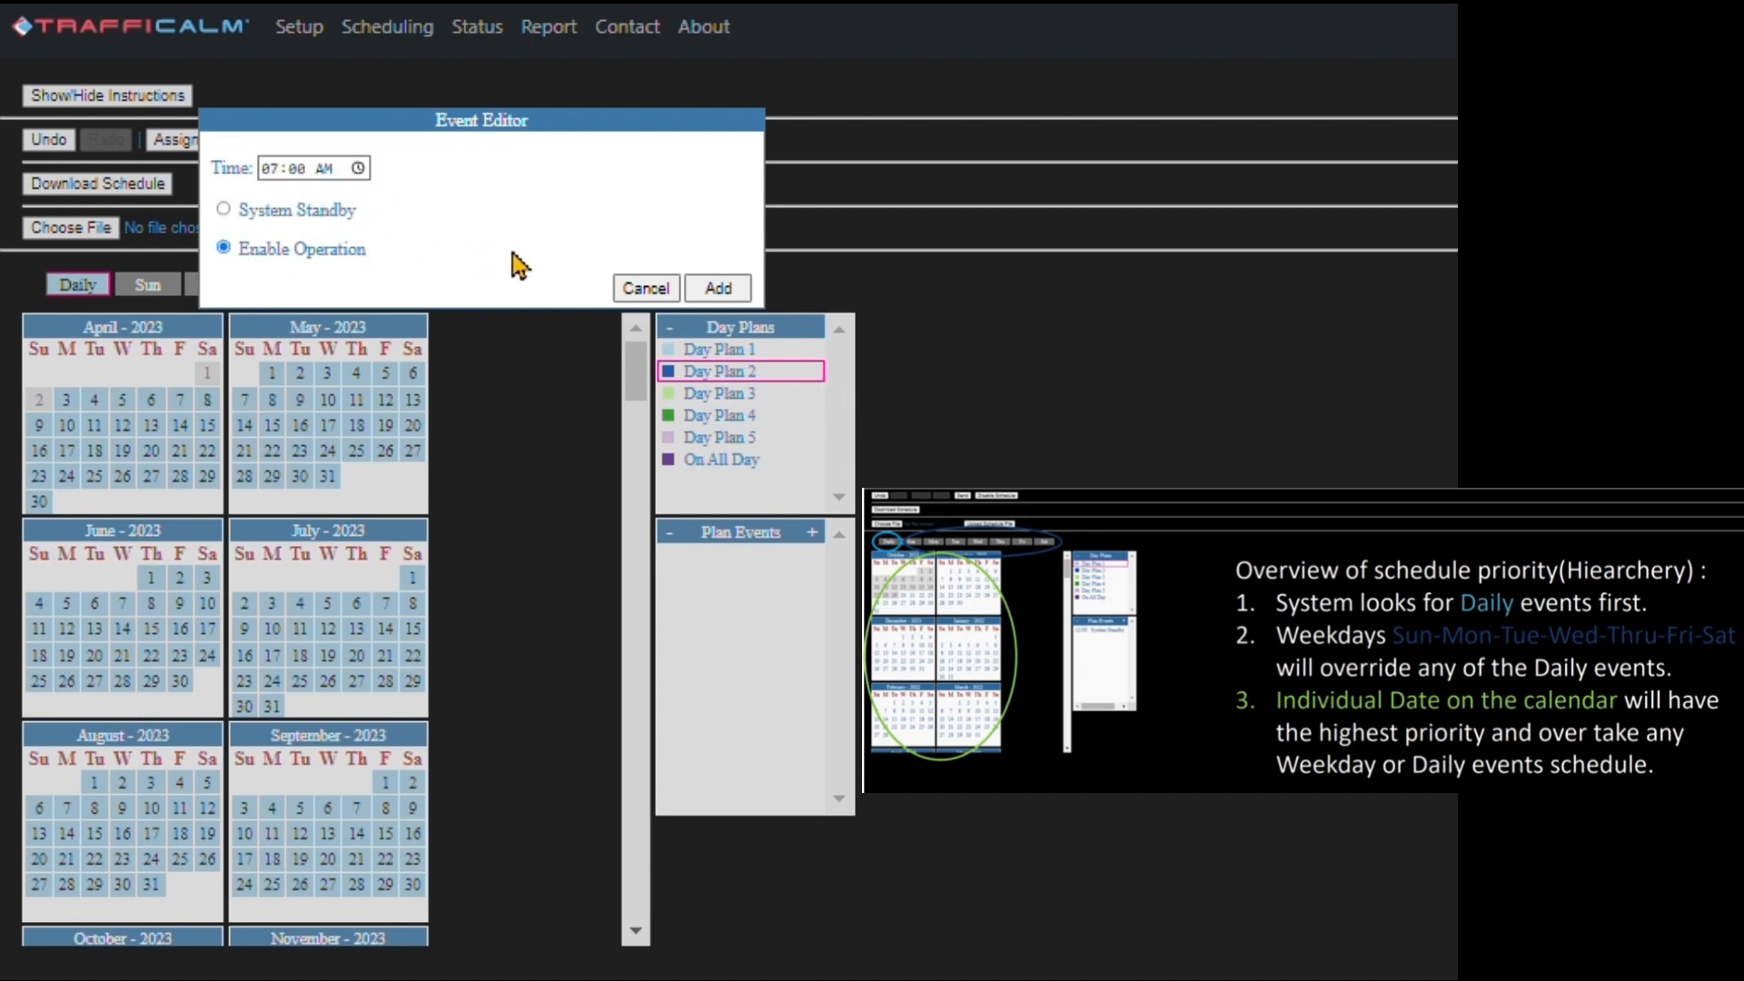
pyautogui.click(717, 289)
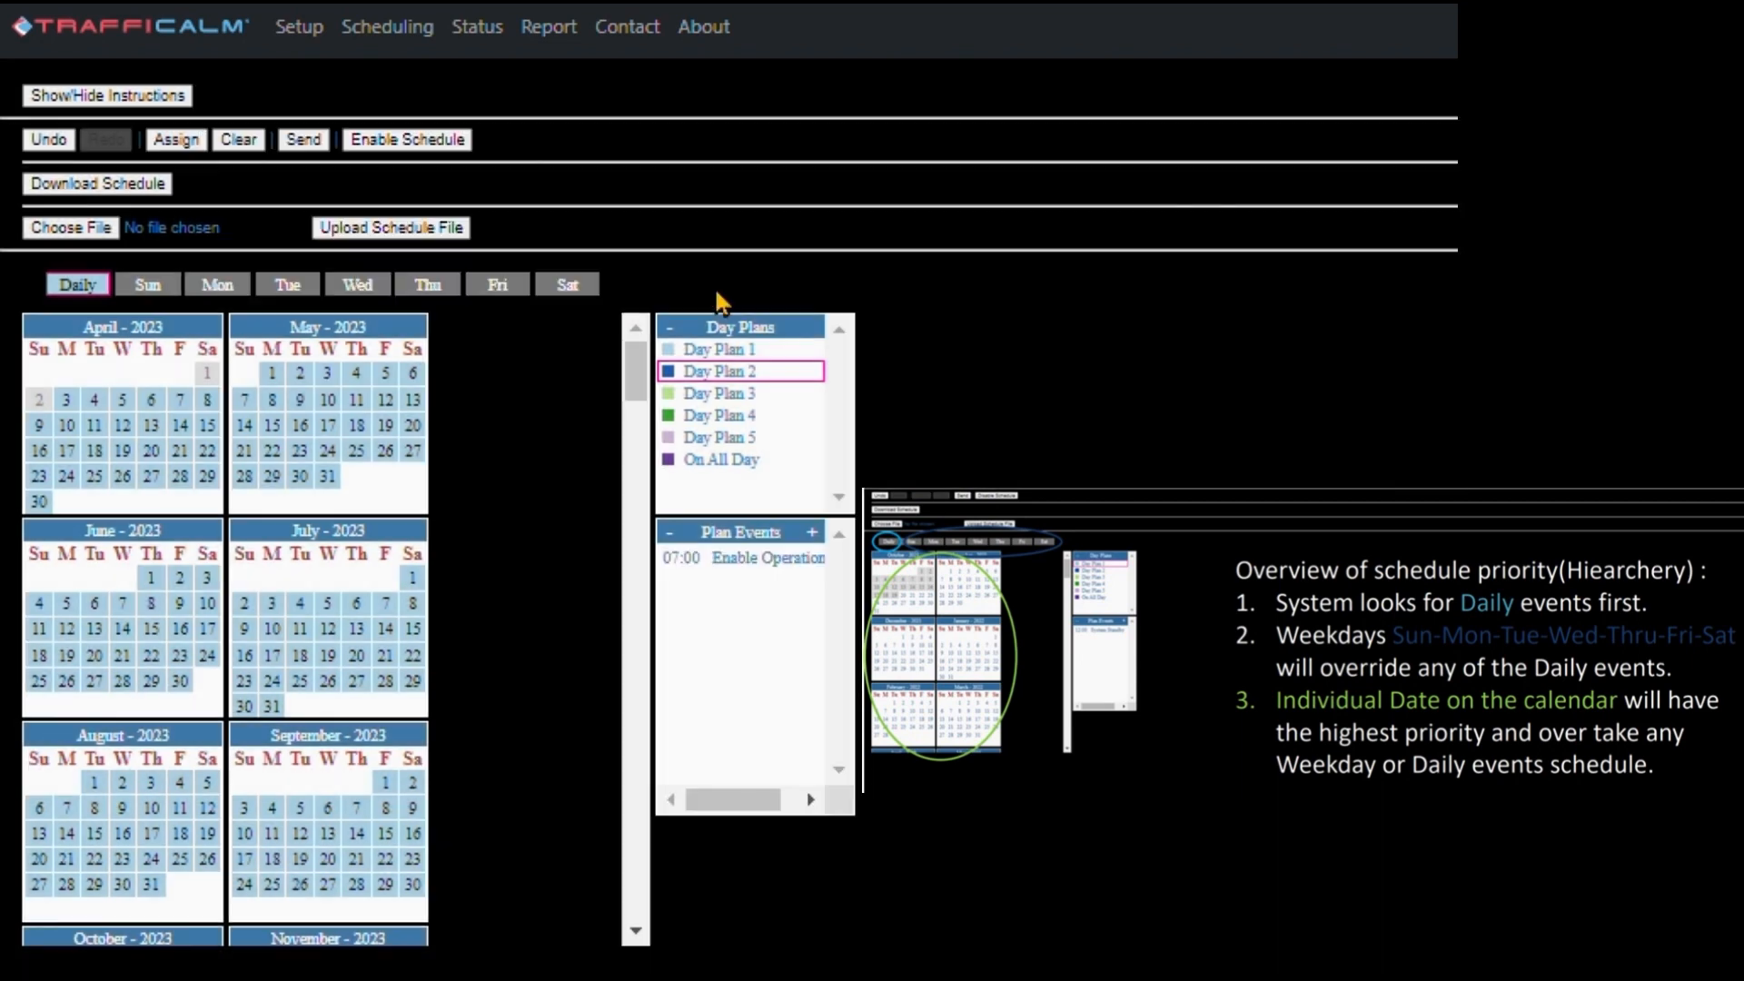
# Add a System Standby event at 8:30 AM to Day Plan 2.
pyautogui.click(813, 531)
pyautogui.click(275, 172)
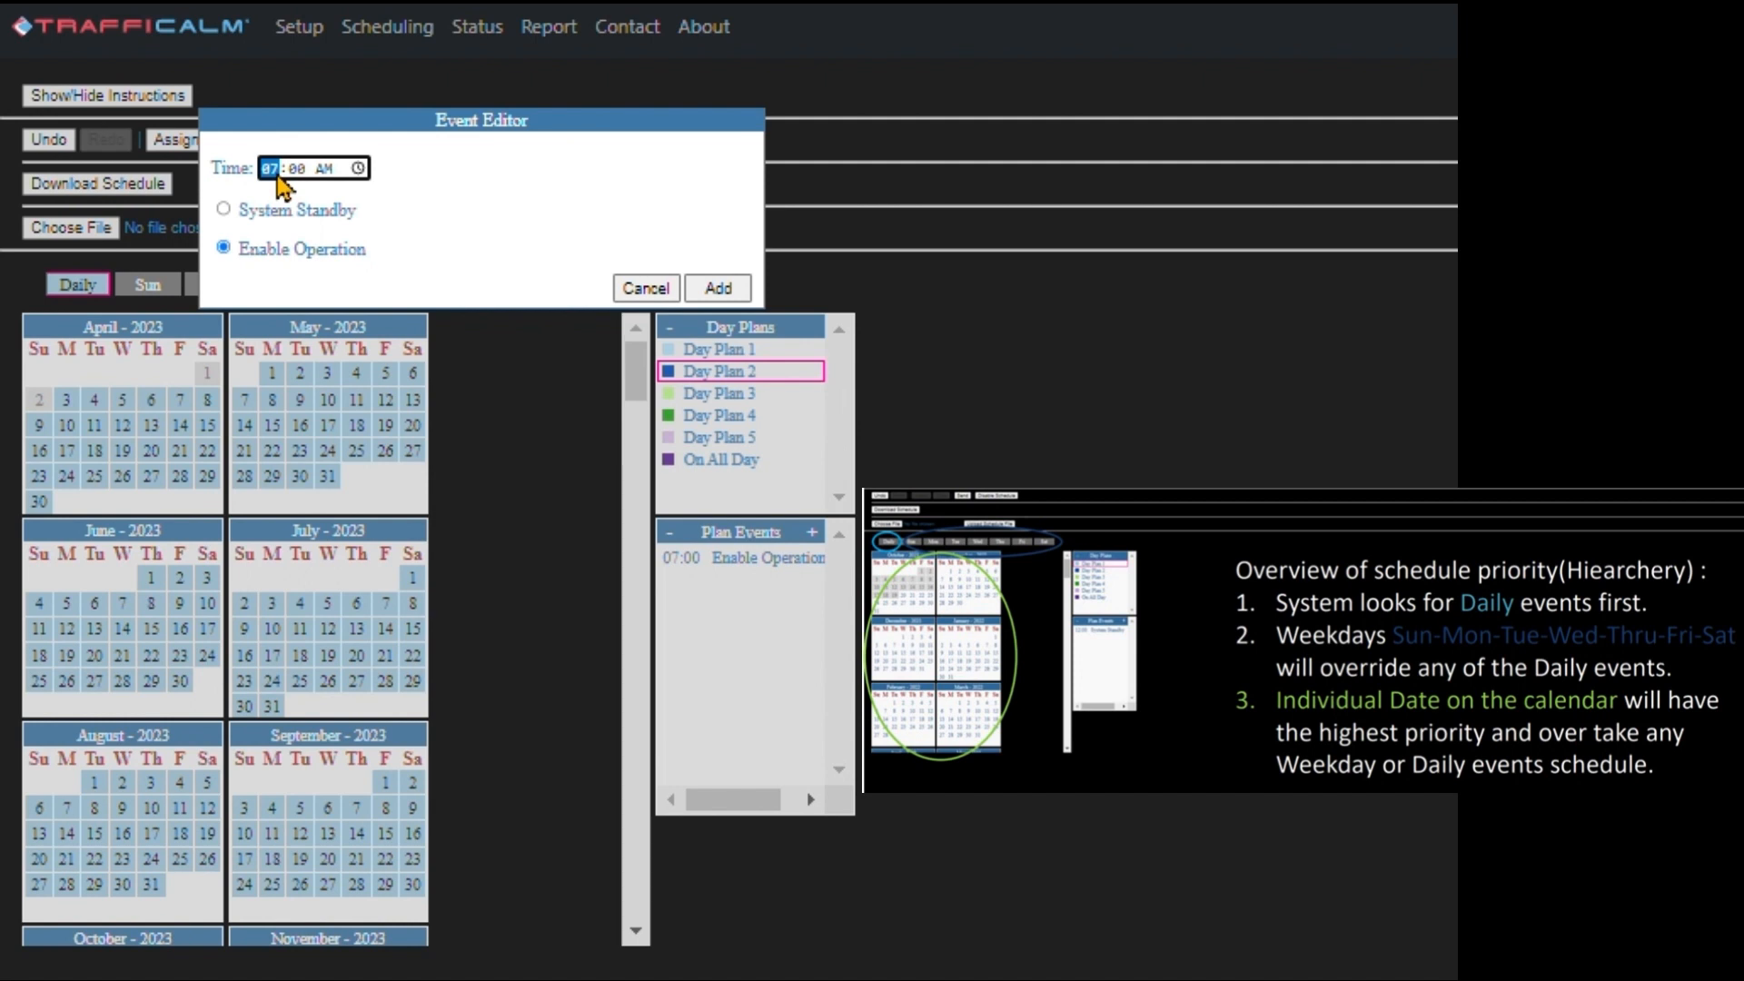
pyautogui.write('8')
pyautogui.click(298, 169)
pyautogui.write('30')
pyautogui.click(223, 209)
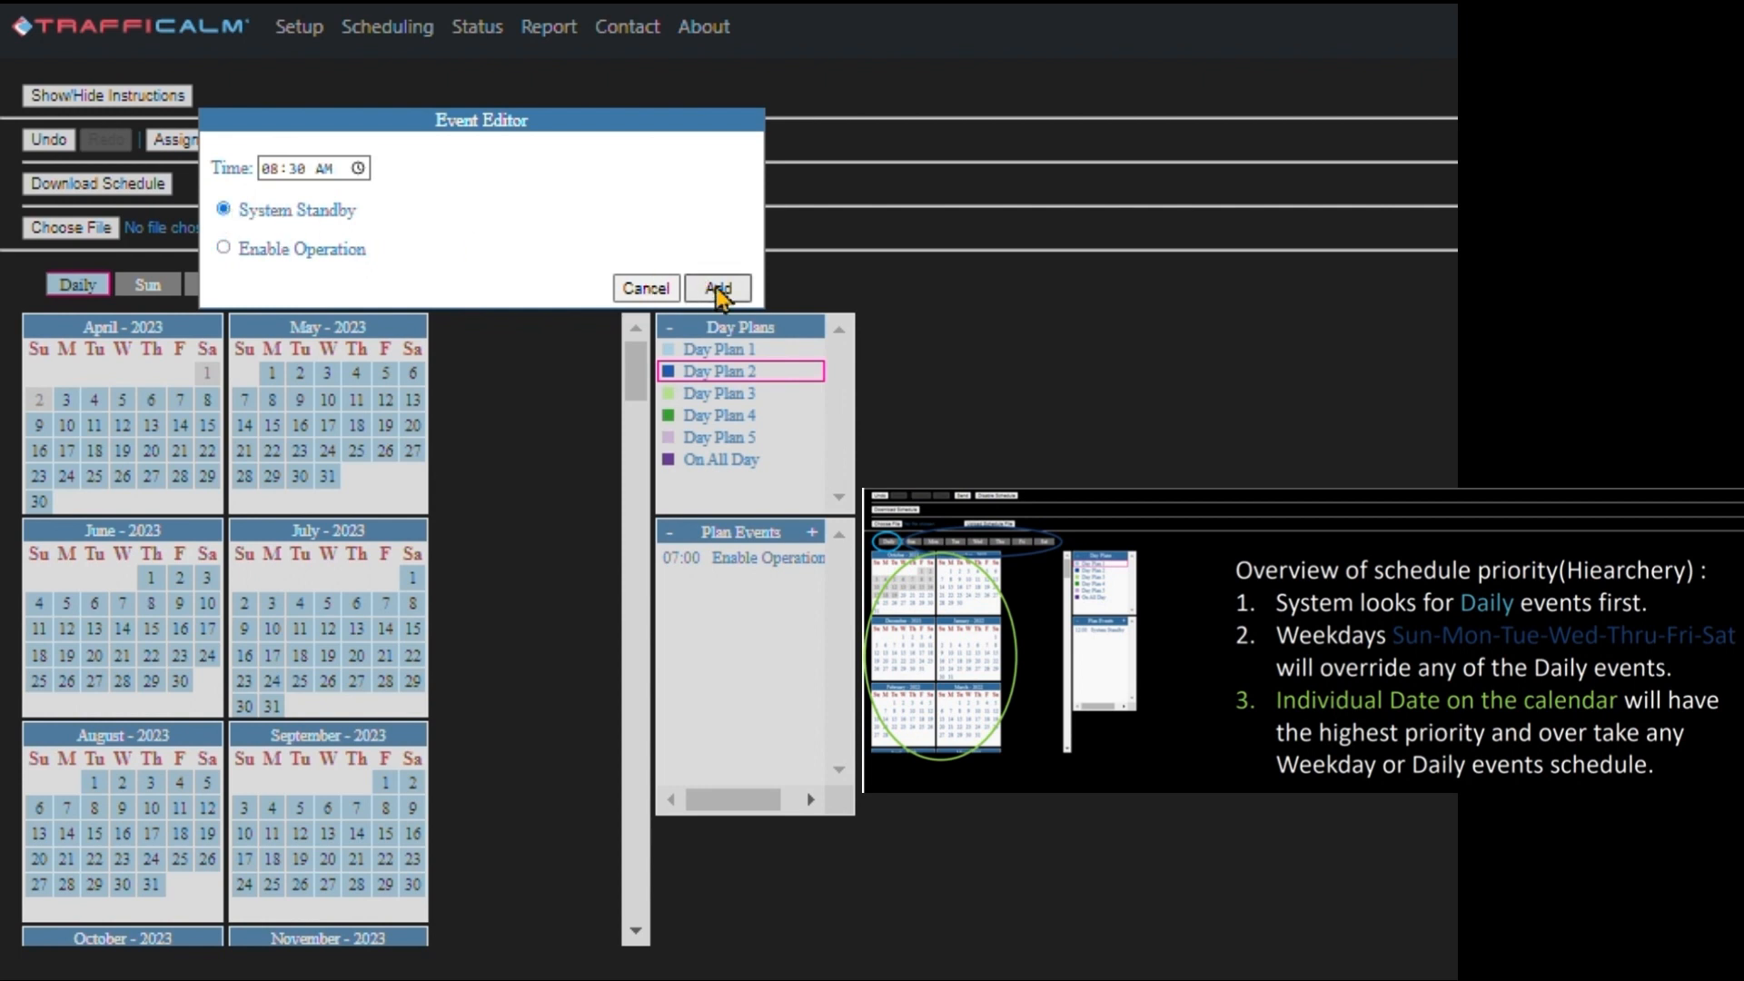
pyautogui.click(718, 288)
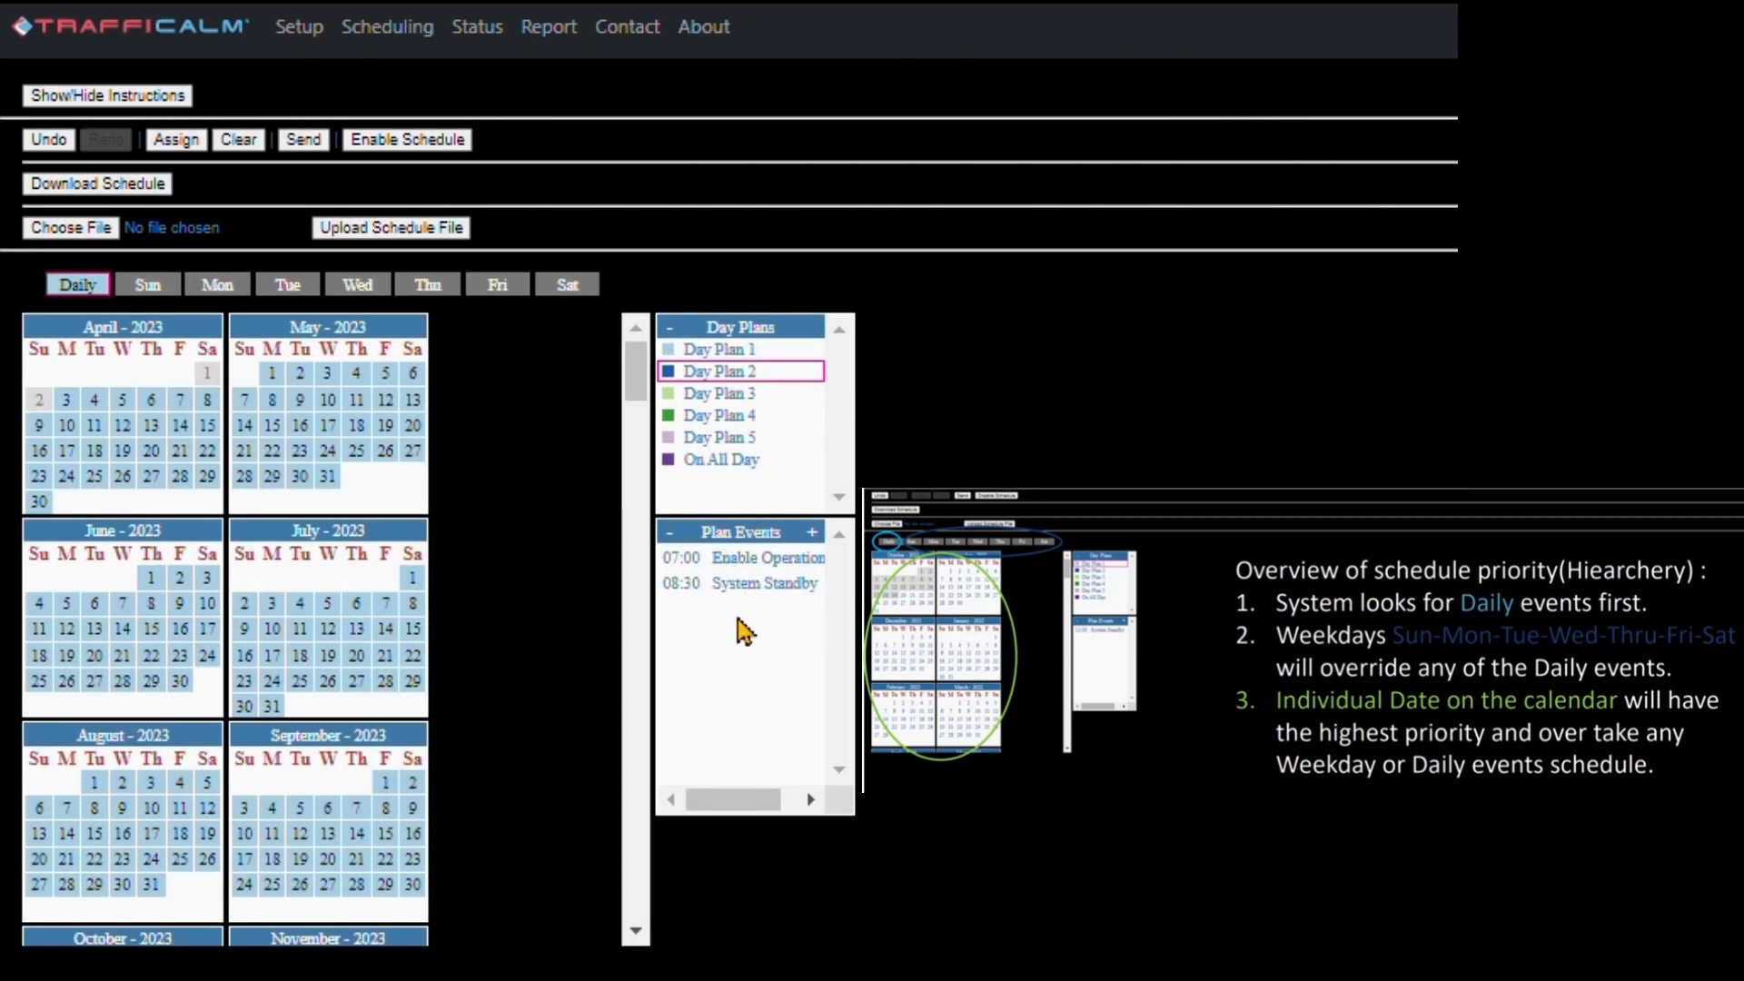
# Add an Enable Operation event at 2:30 PM to Day Plan 2.
pyautogui.click(813, 533)
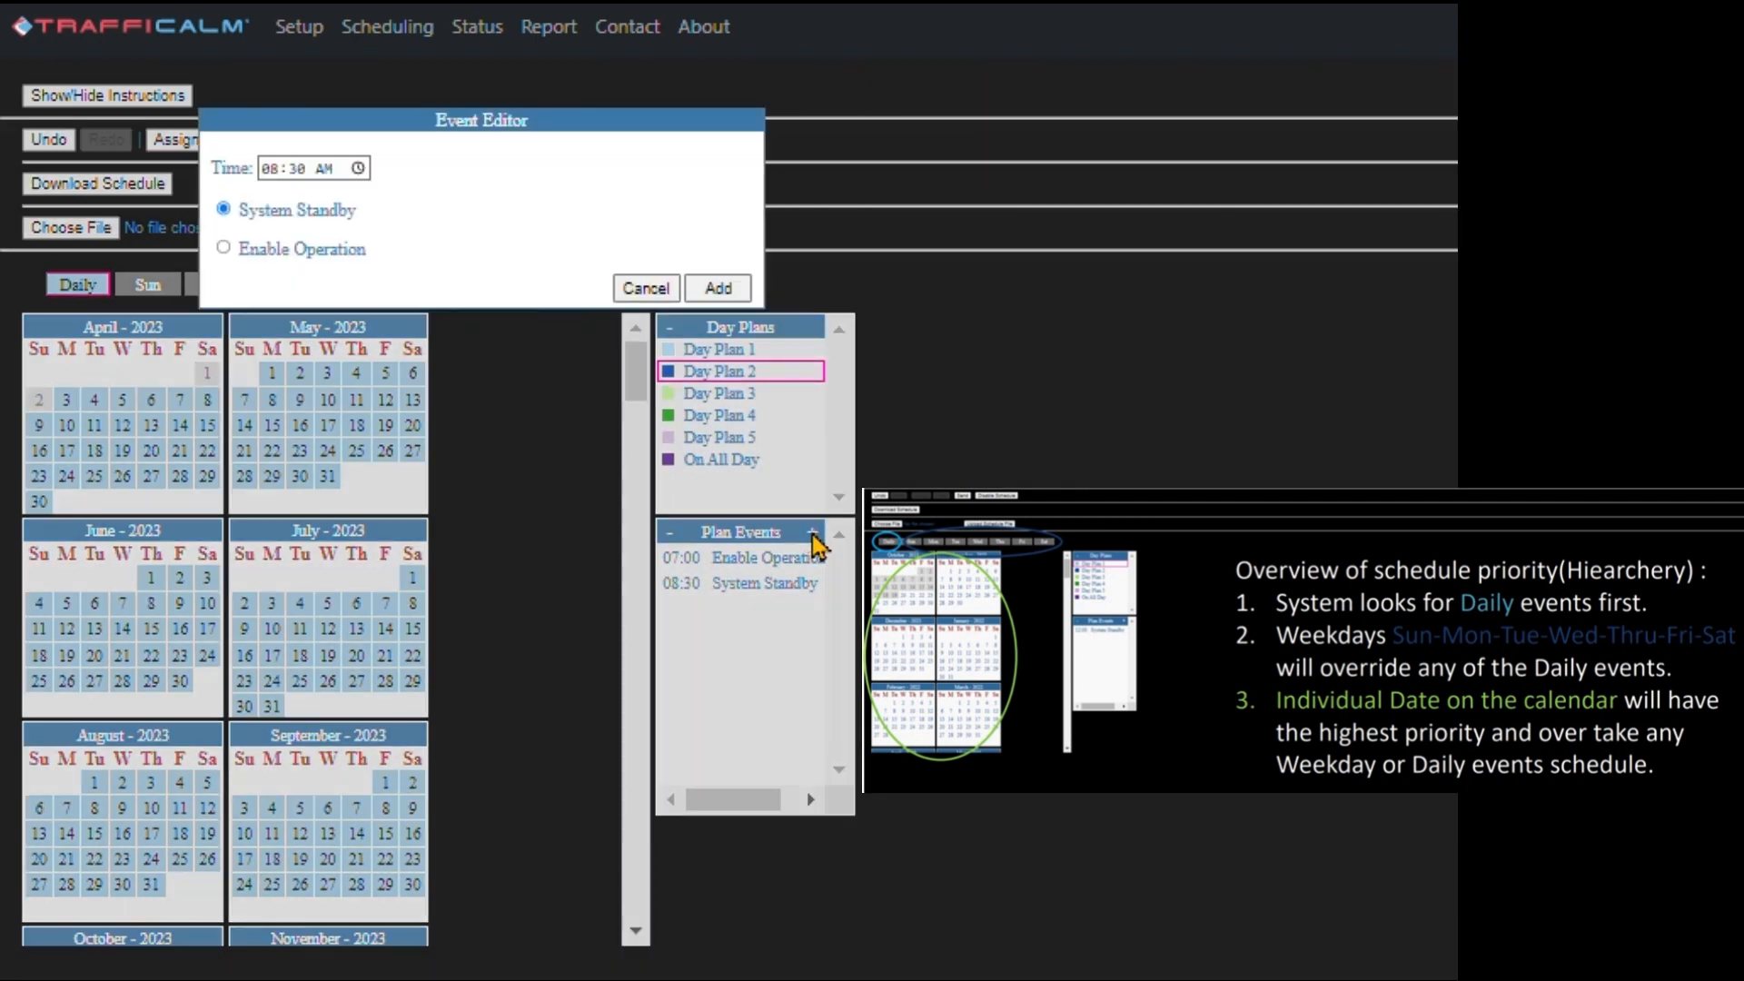
pyautogui.click(272, 169)
pyautogui.write('2')
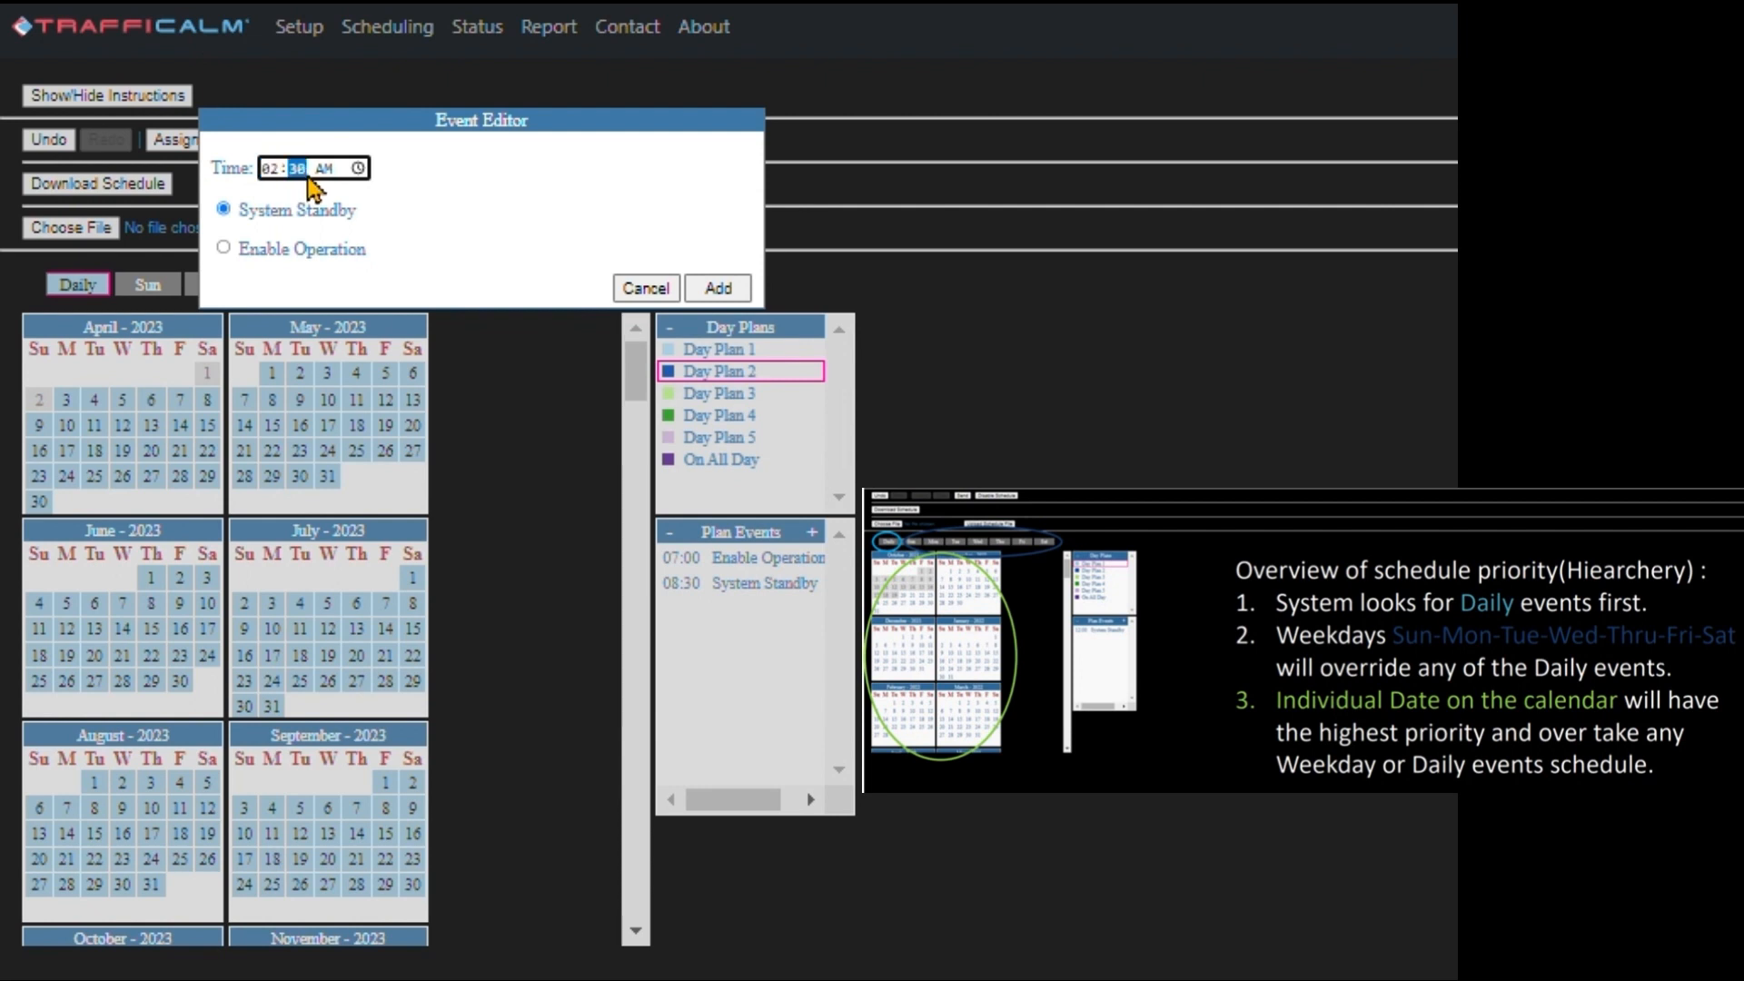
pyautogui.click(330, 172)
pyautogui.write('p')
pyautogui.click(224, 249)
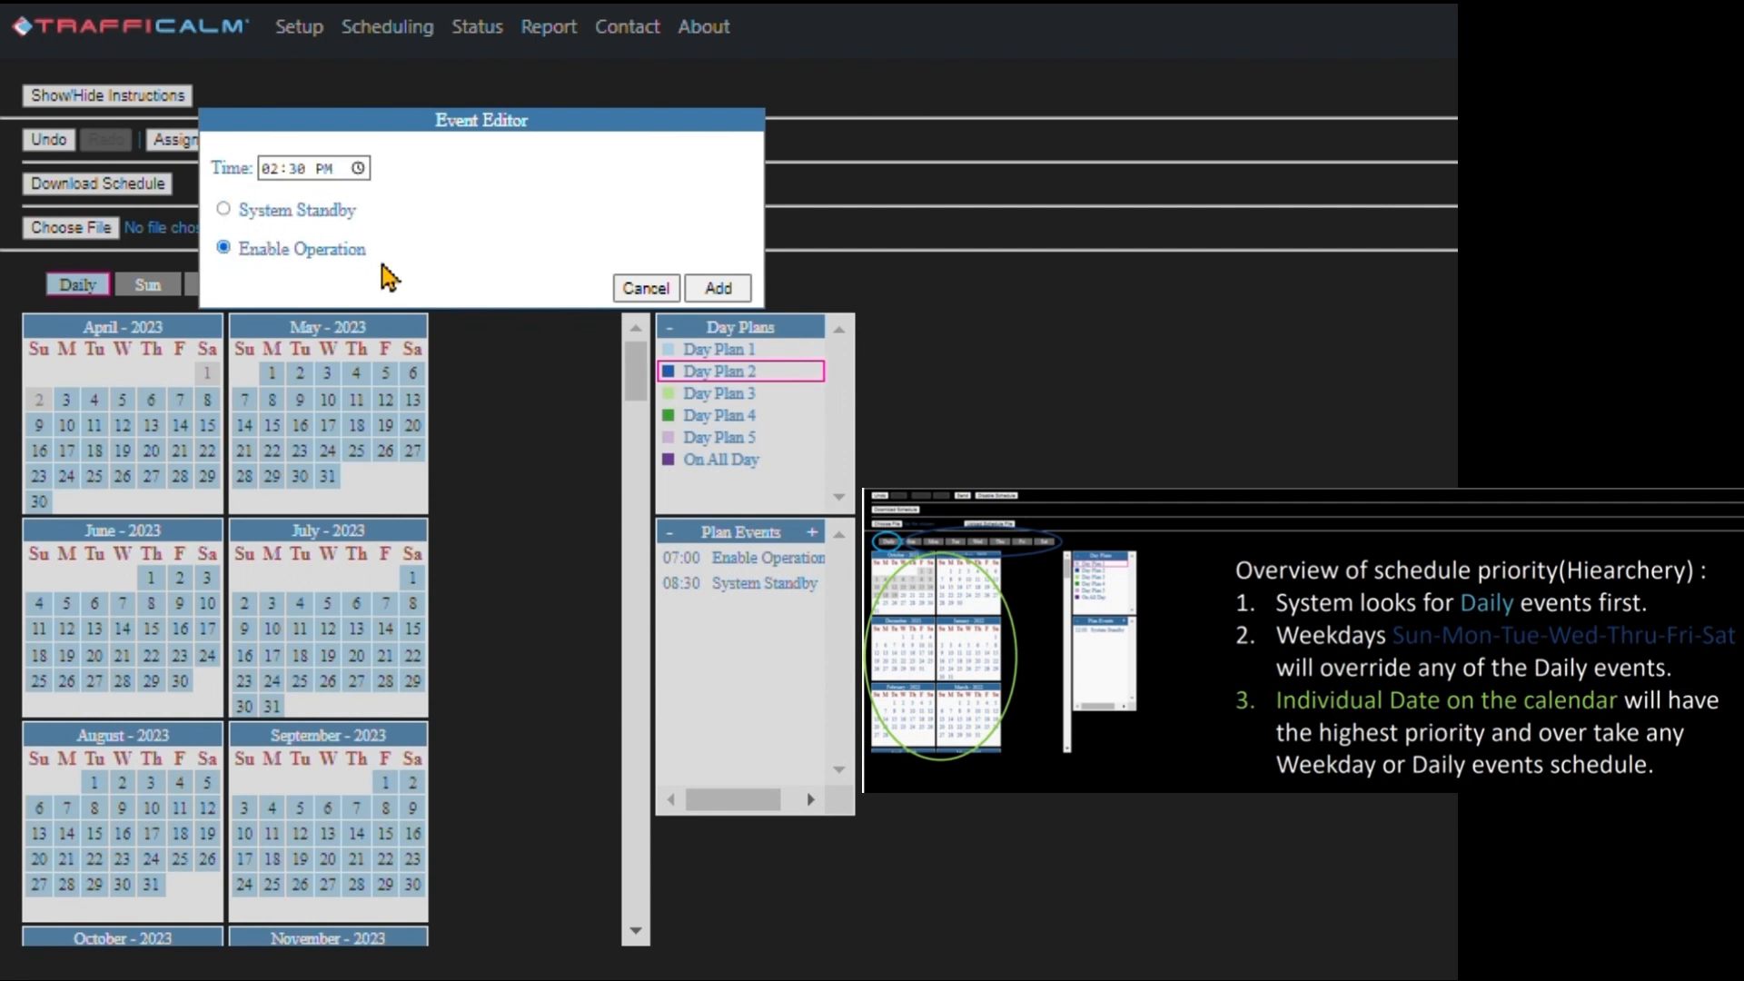
pyautogui.click(717, 288)
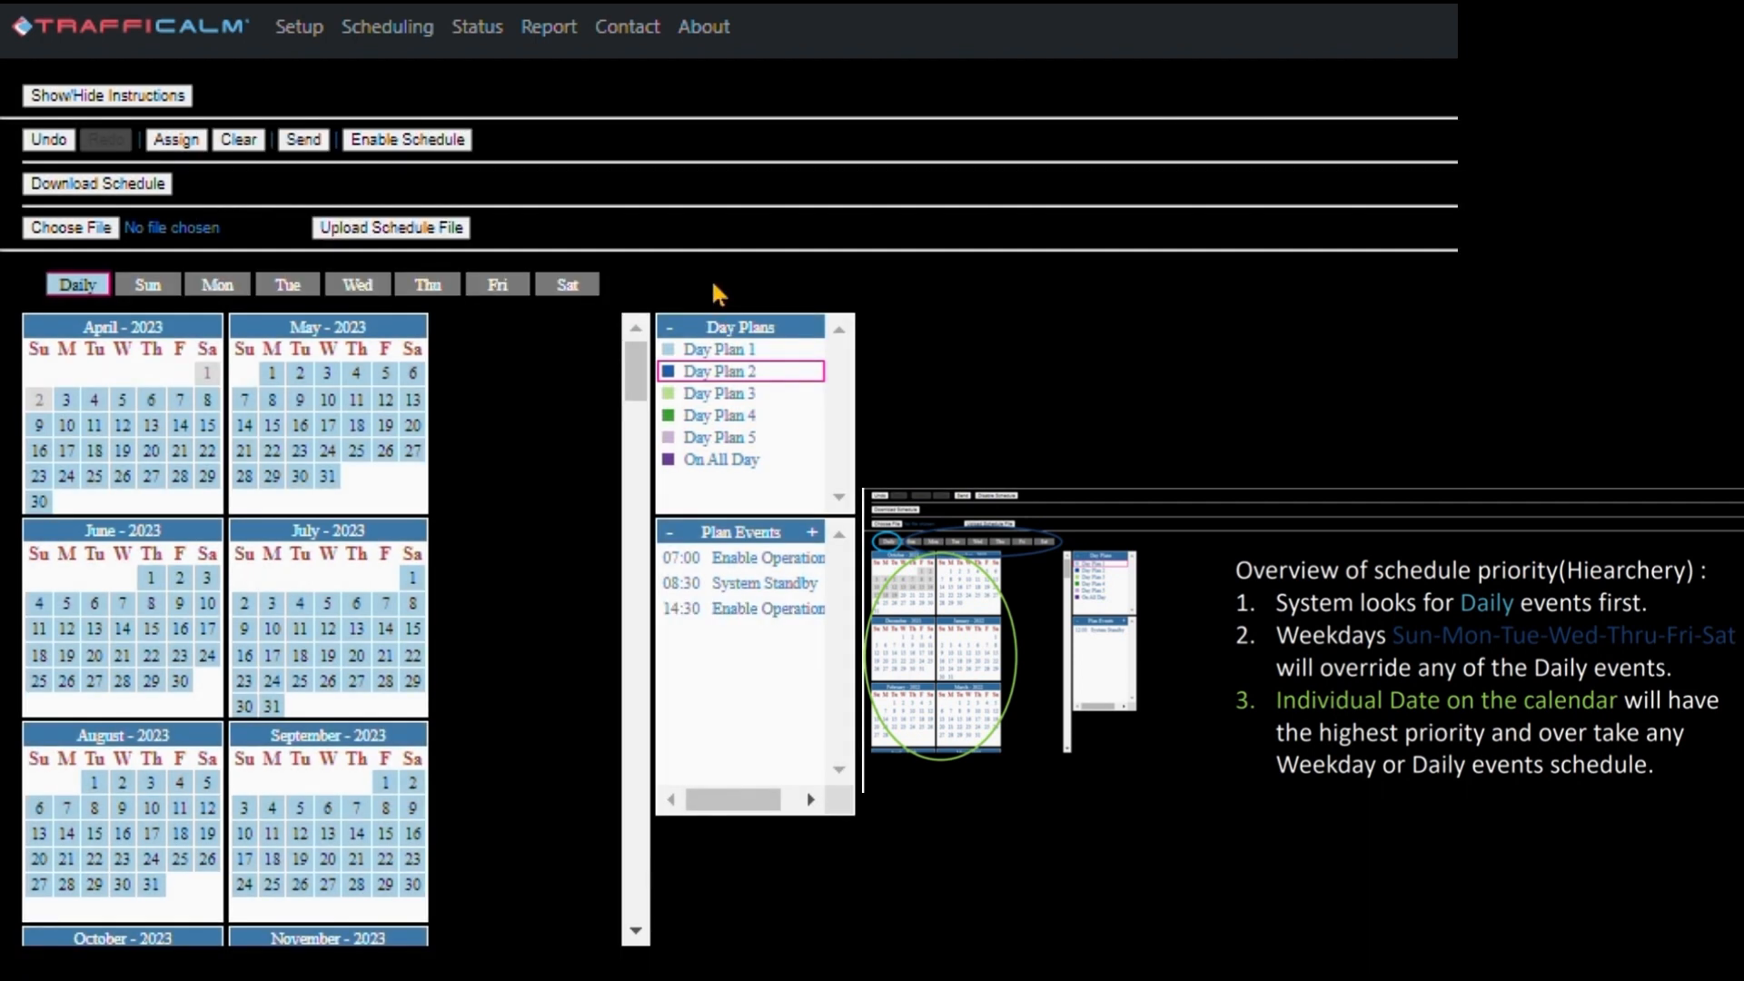
# Add a System Standby event at 3:30 PM to Day Plan 2.
pyautogui.click(811, 530)
pyautogui.click(271, 169)
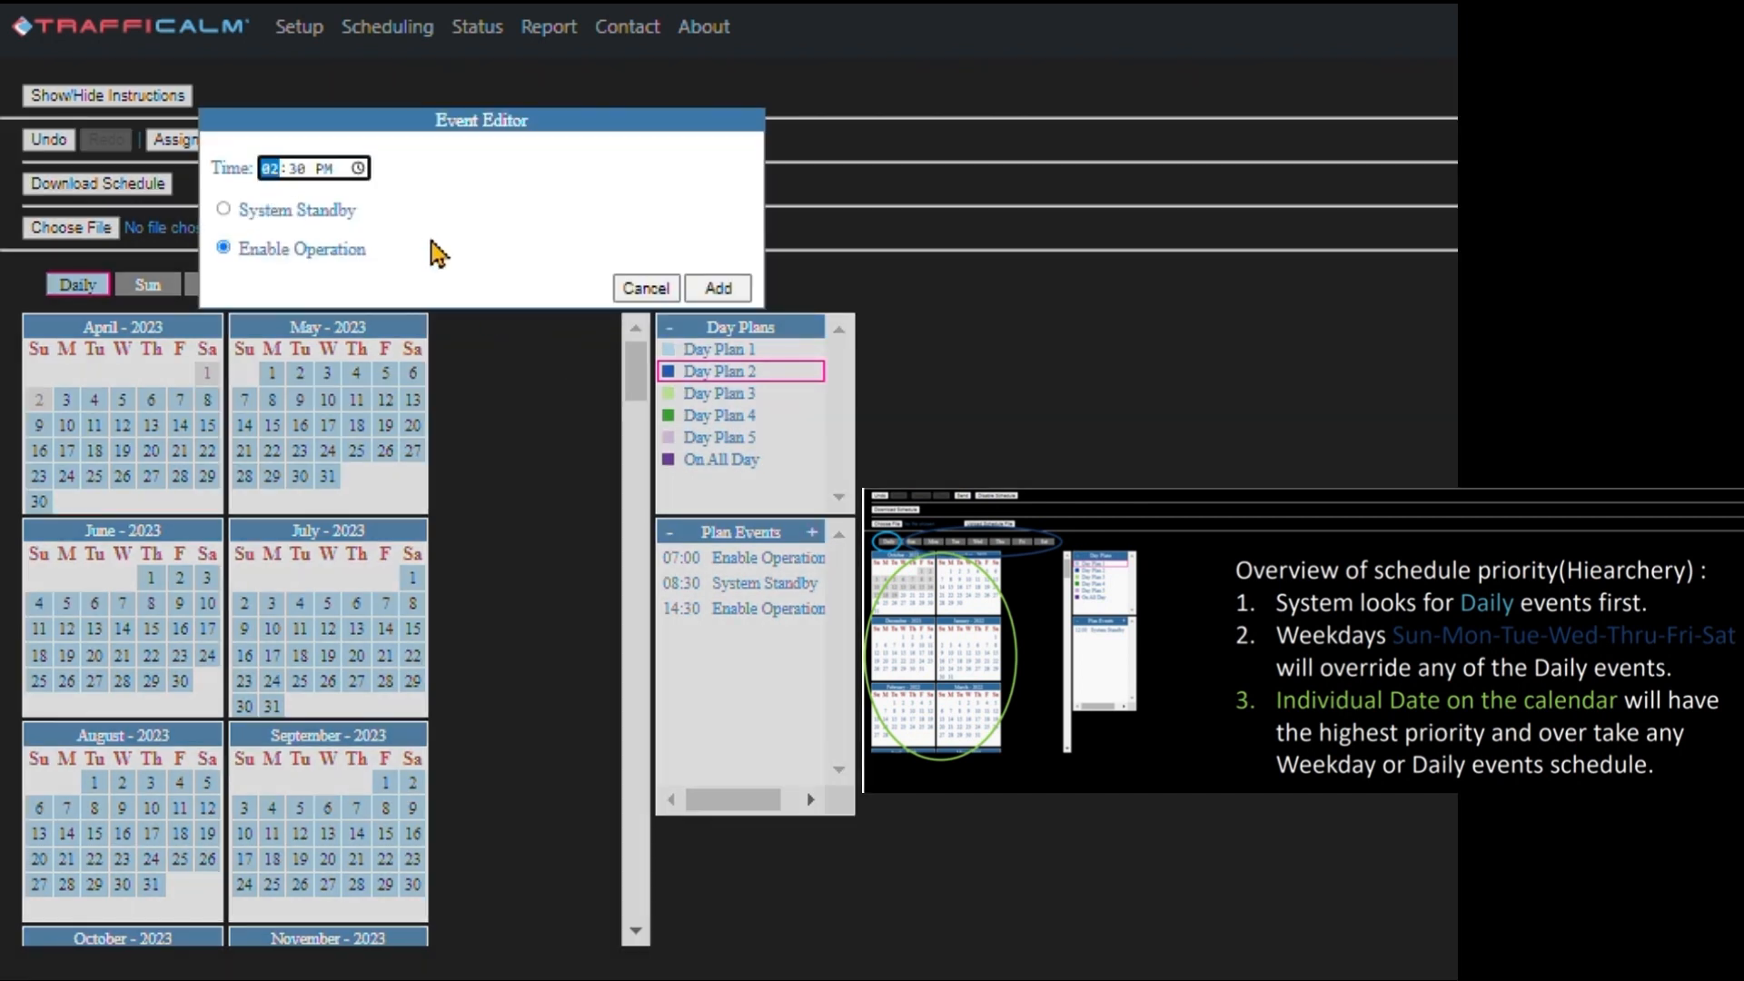
pyautogui.write('3')
pyautogui.click(225, 211)
pyautogui.click(719, 288)
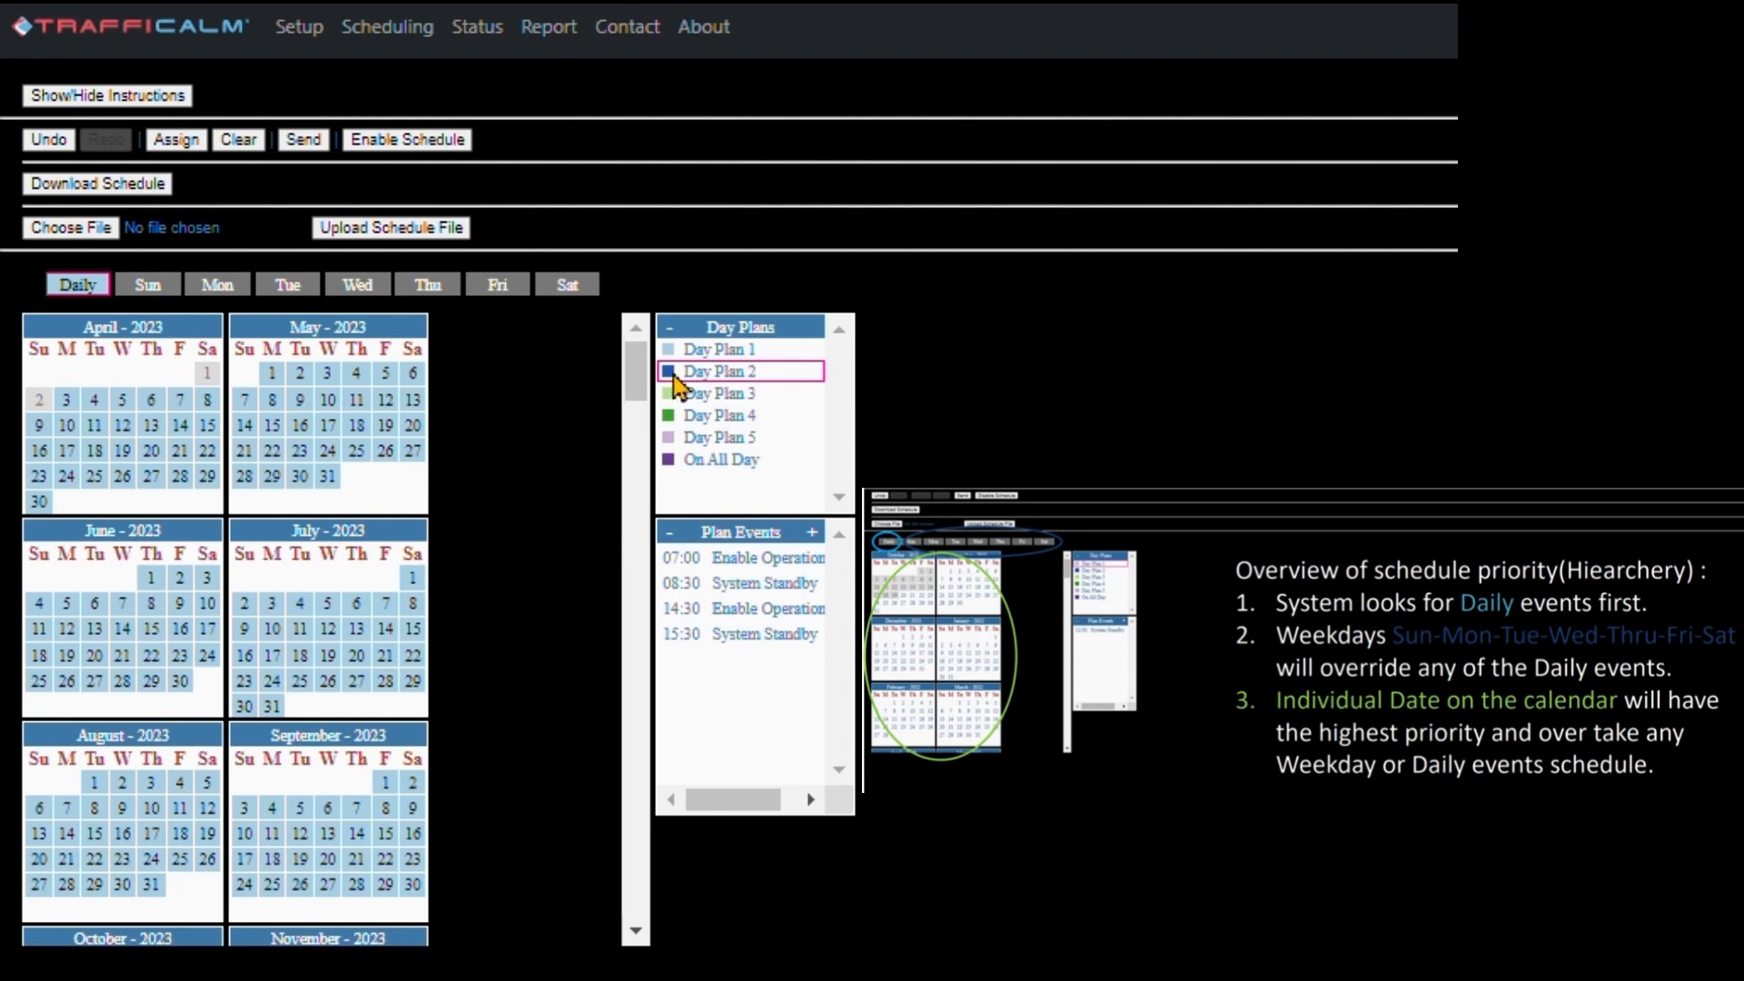
# Assign Day Plan 2 to each weekday from Monday through Friday.
pyautogui.click(211, 287)
pyautogui.click(185, 149)
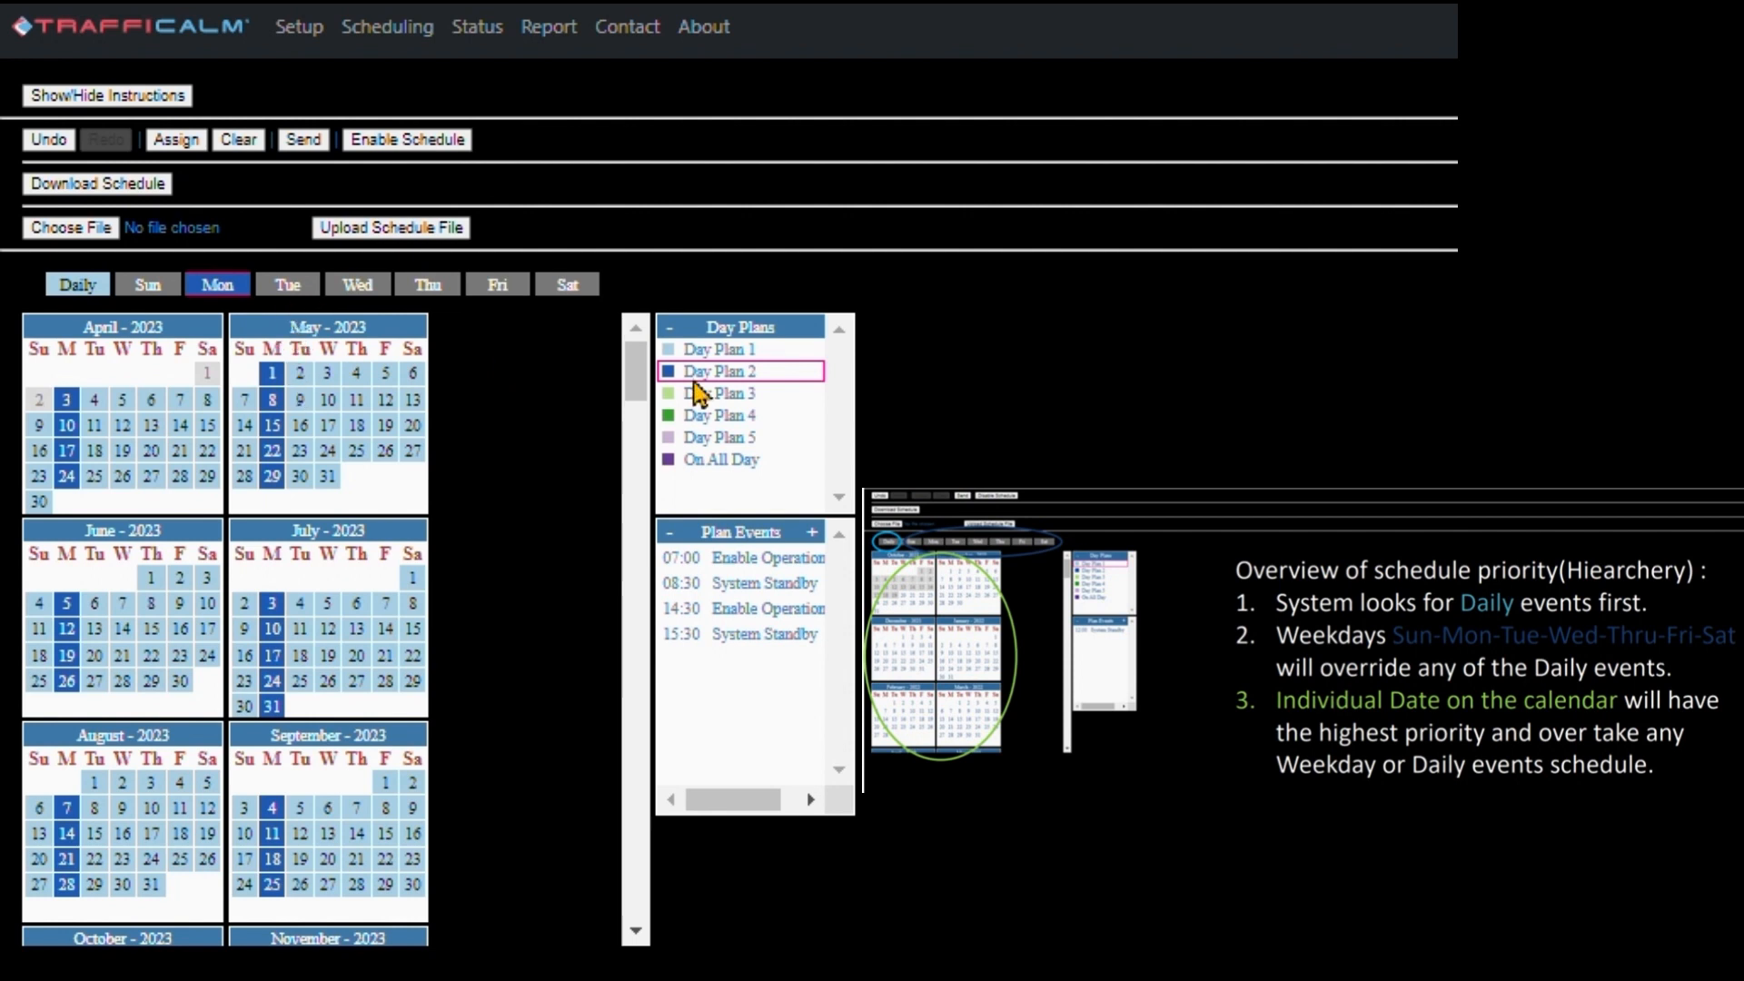
pyautogui.click(287, 284)
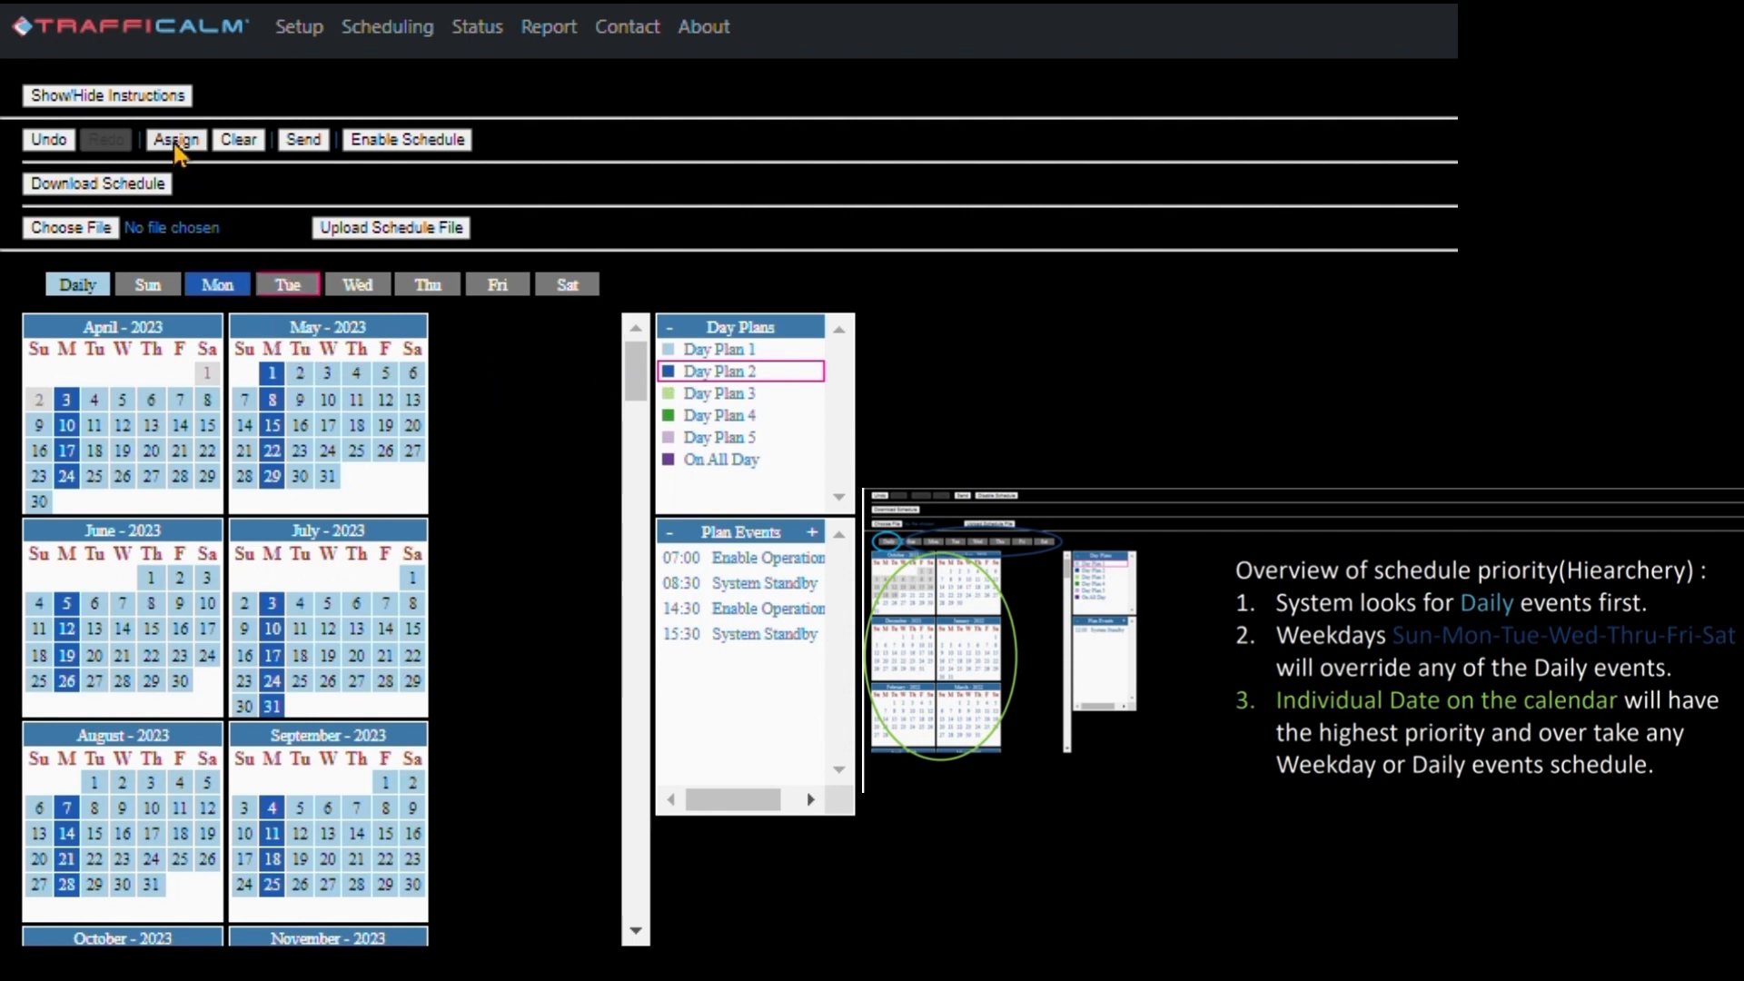
pyautogui.click(176, 143)
pyautogui.click(359, 287)
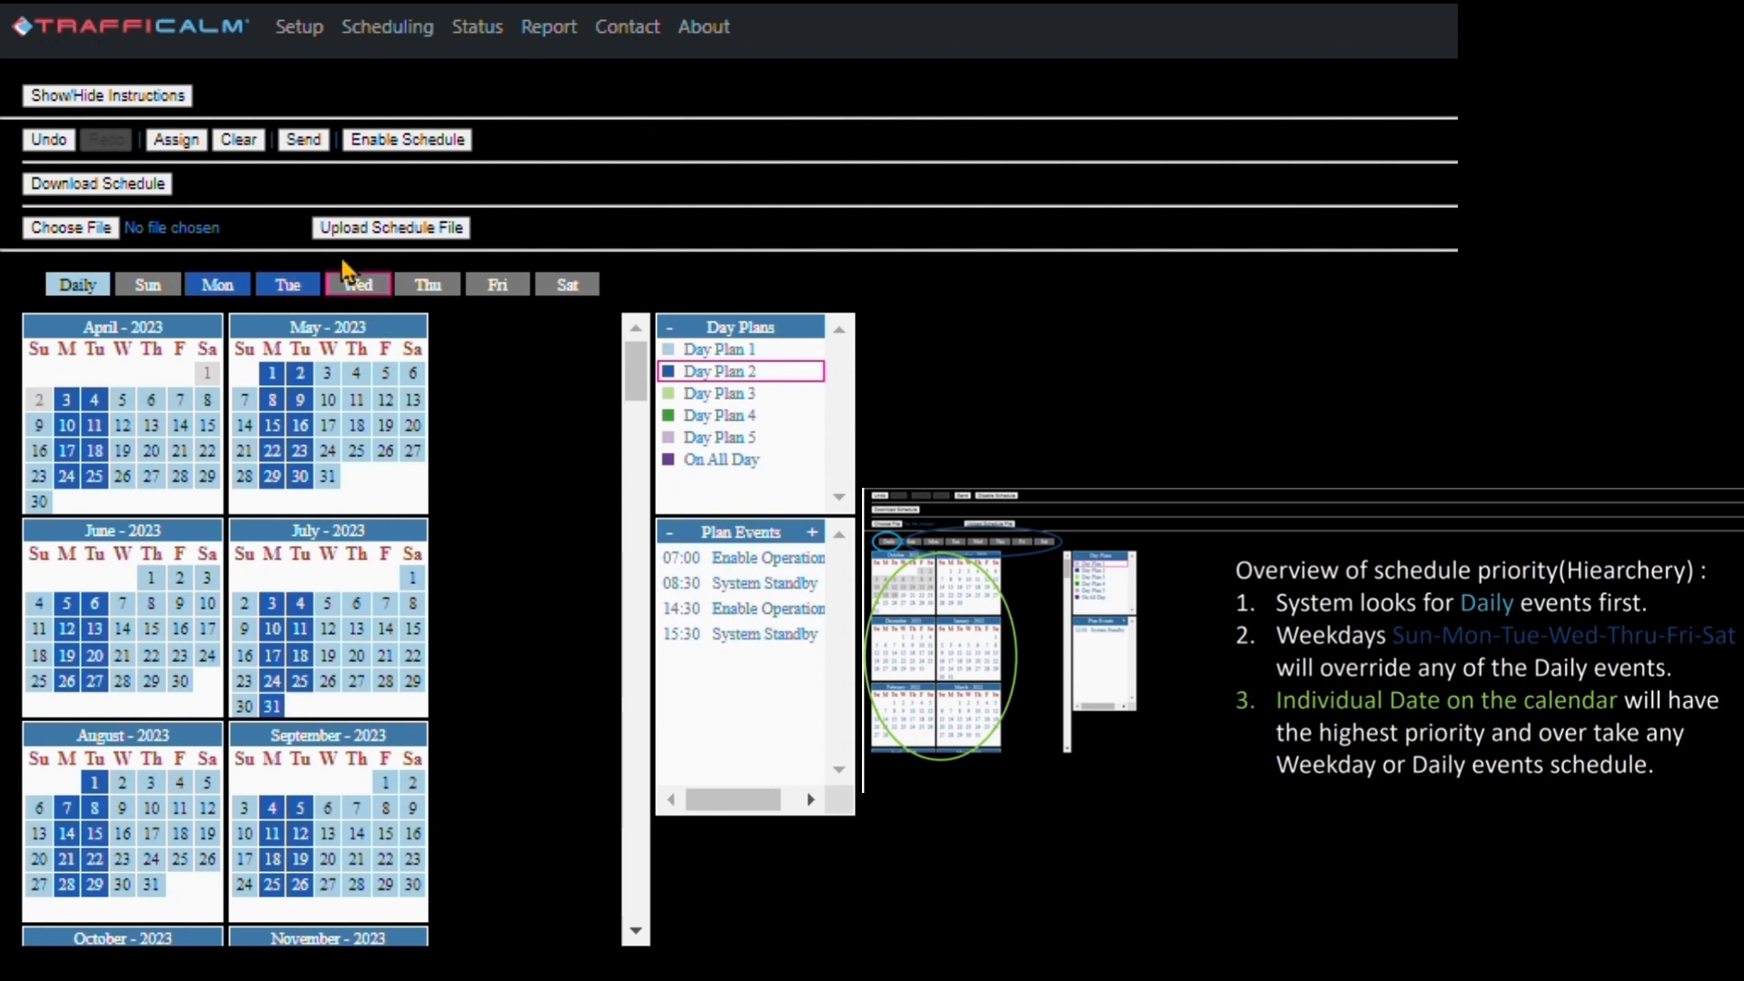
pyautogui.click(174, 140)
pyautogui.click(428, 287)
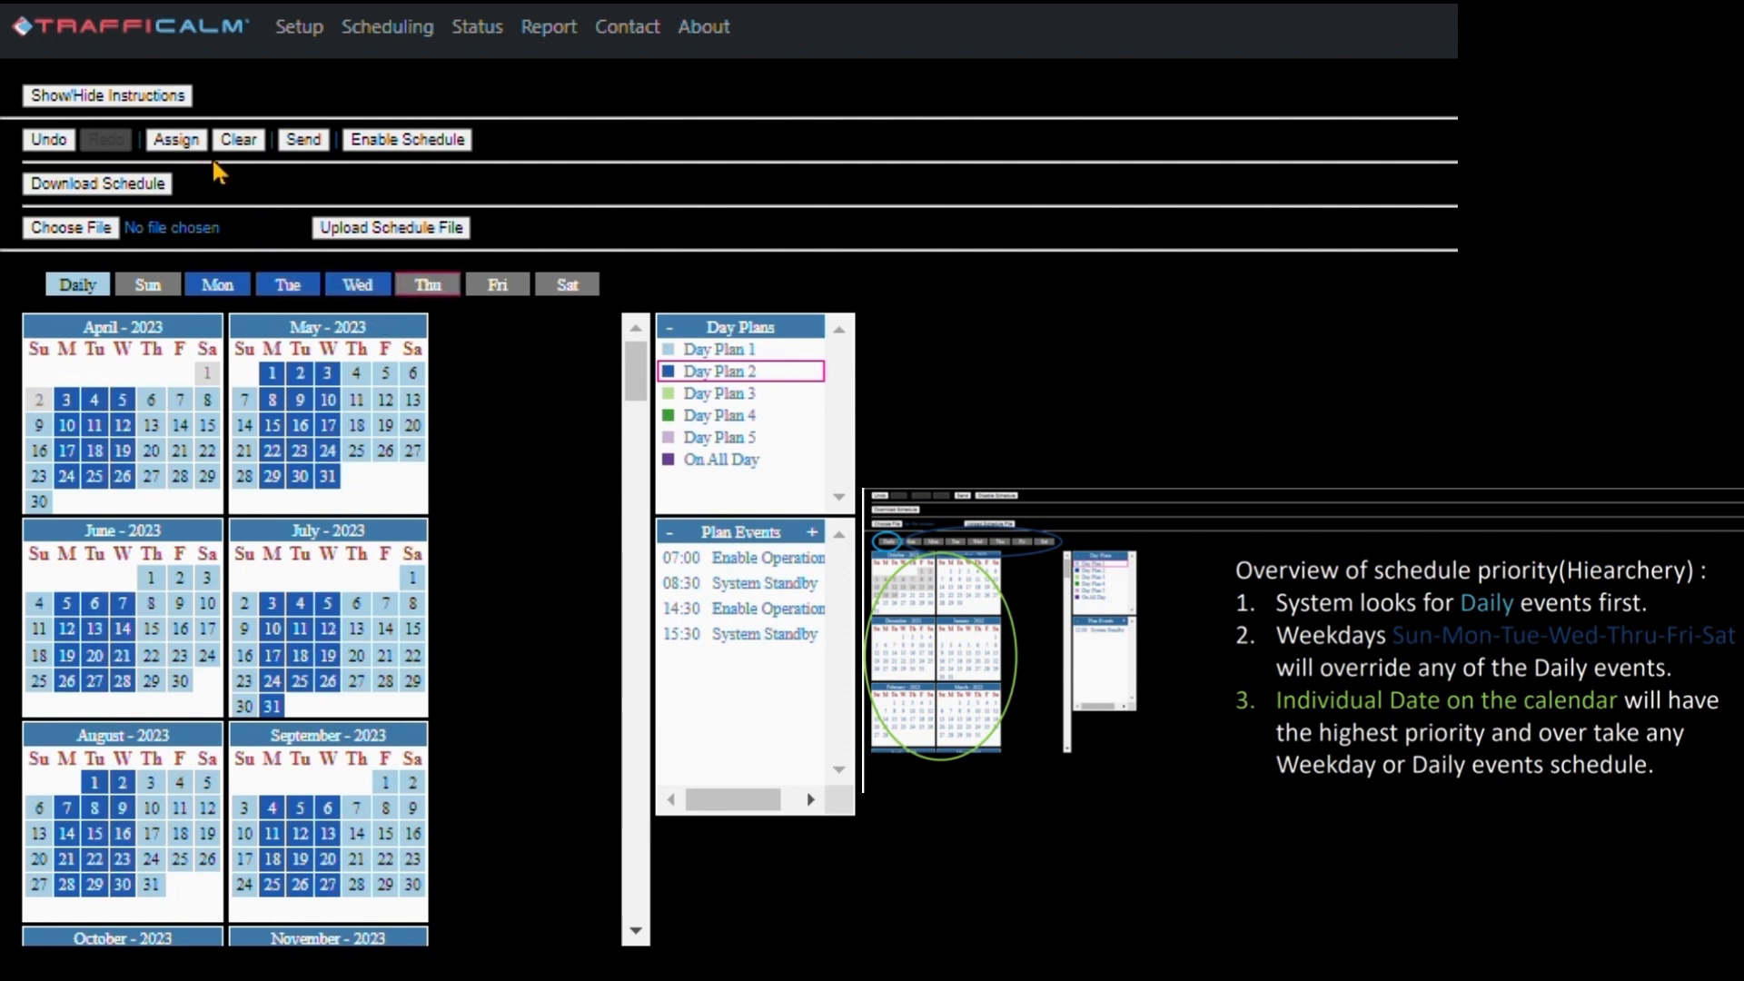
pyautogui.click(174, 140)
pyautogui.click(498, 285)
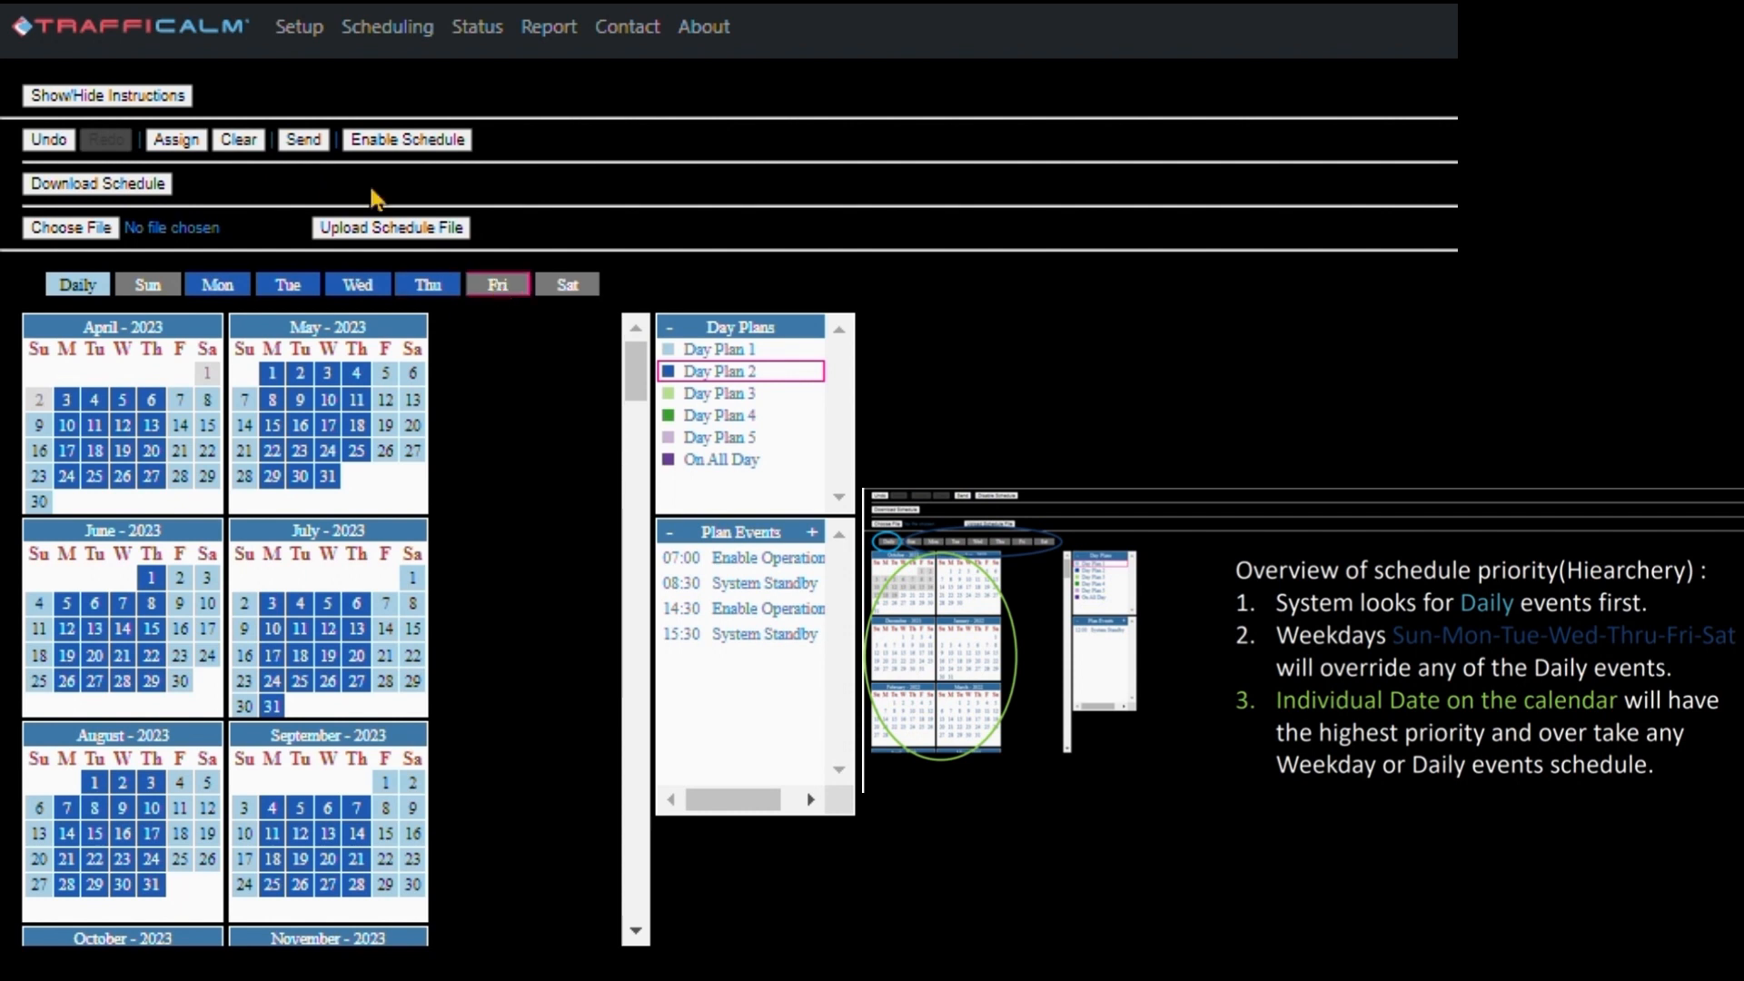
pyautogui.click(175, 140)
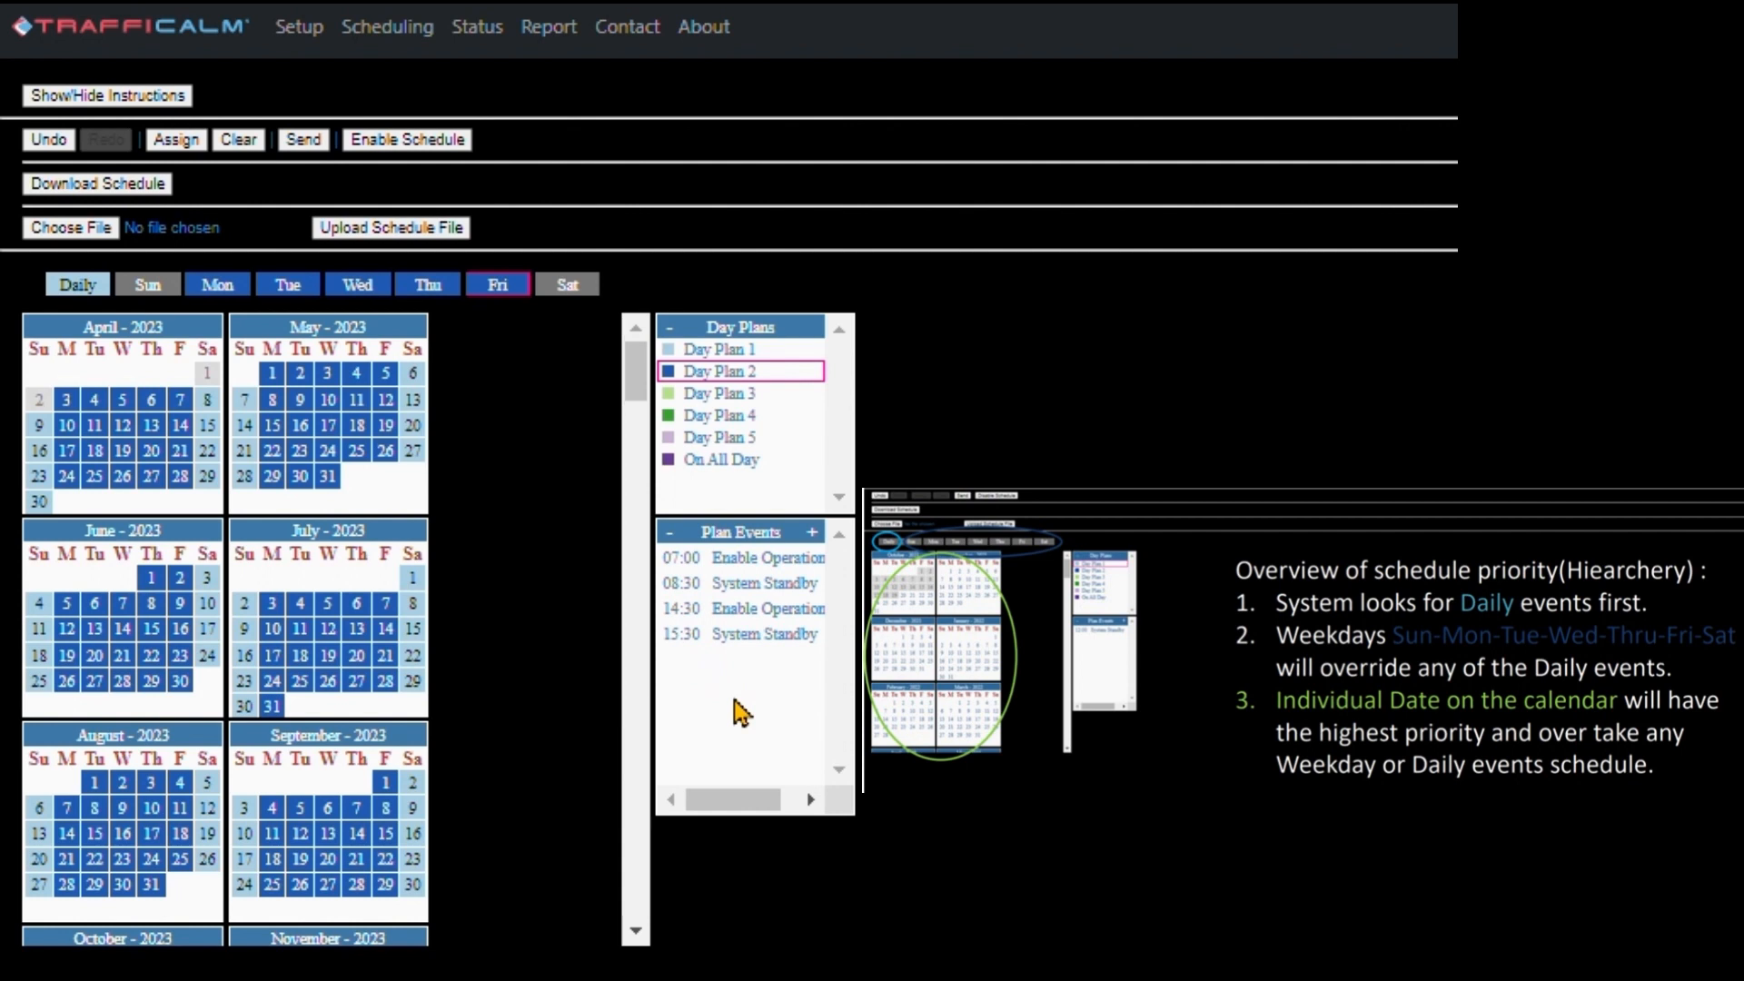
# Add an Enable Operation event at 7:00 AM to Day Plan 3.
pyautogui.click(706, 396)
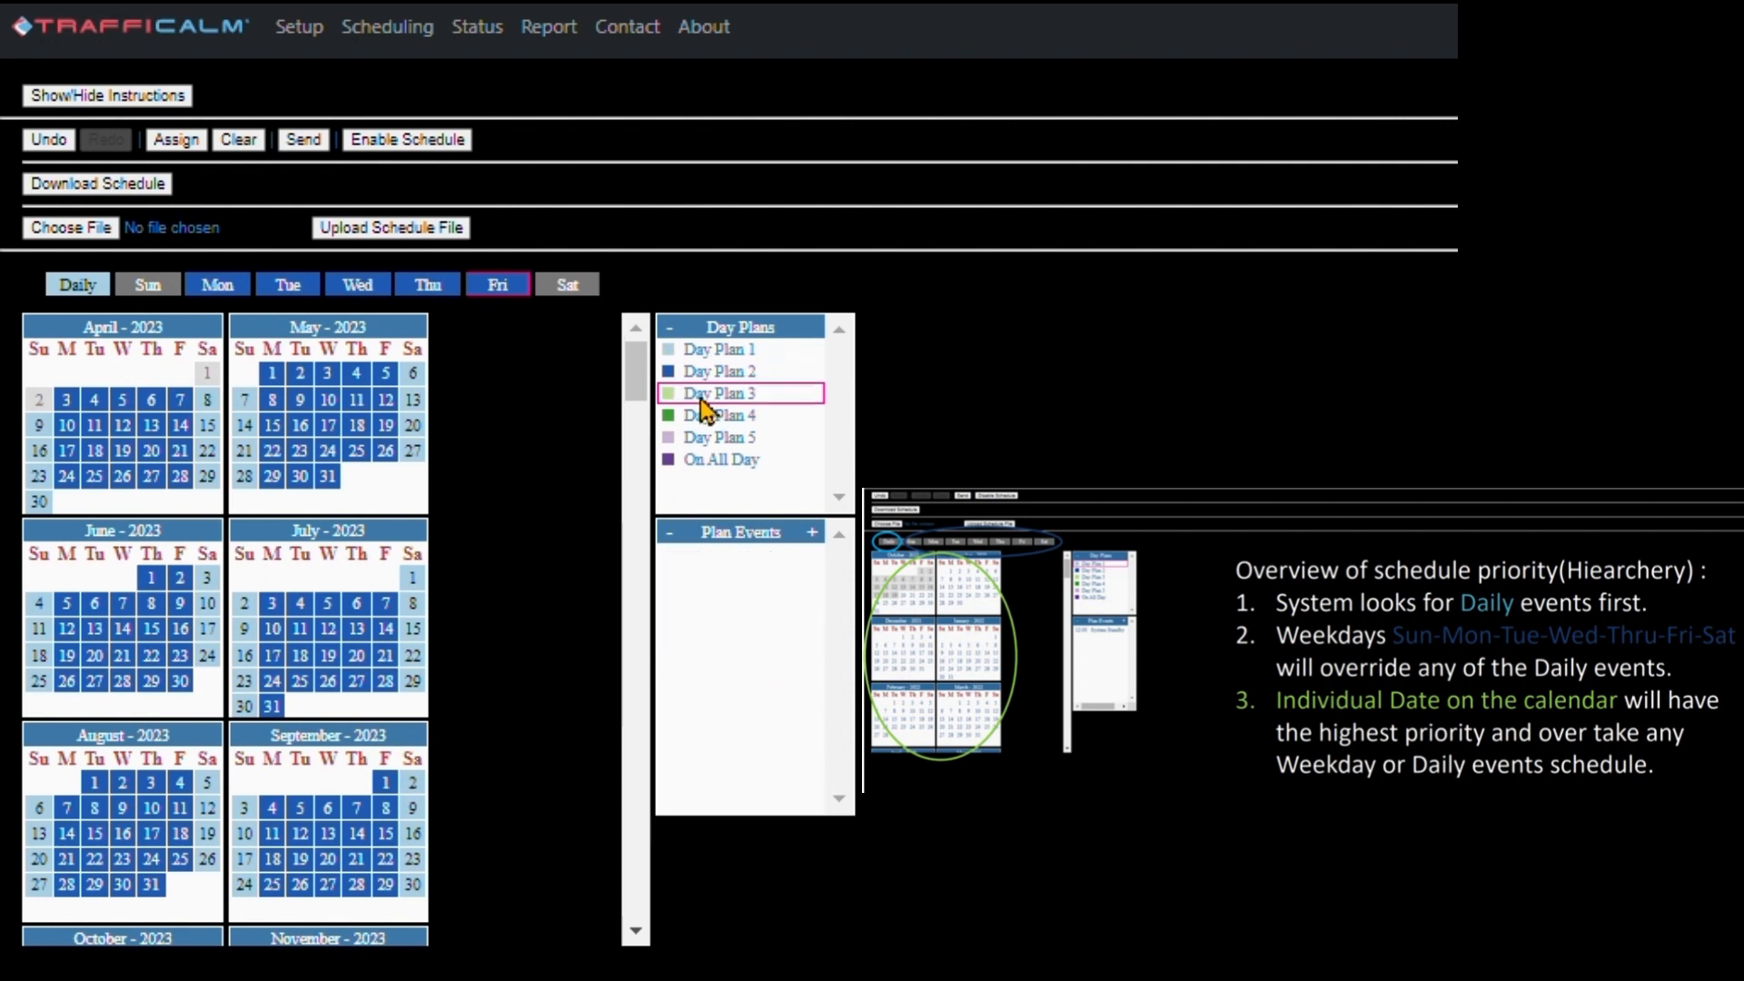
pyautogui.click(812, 531)
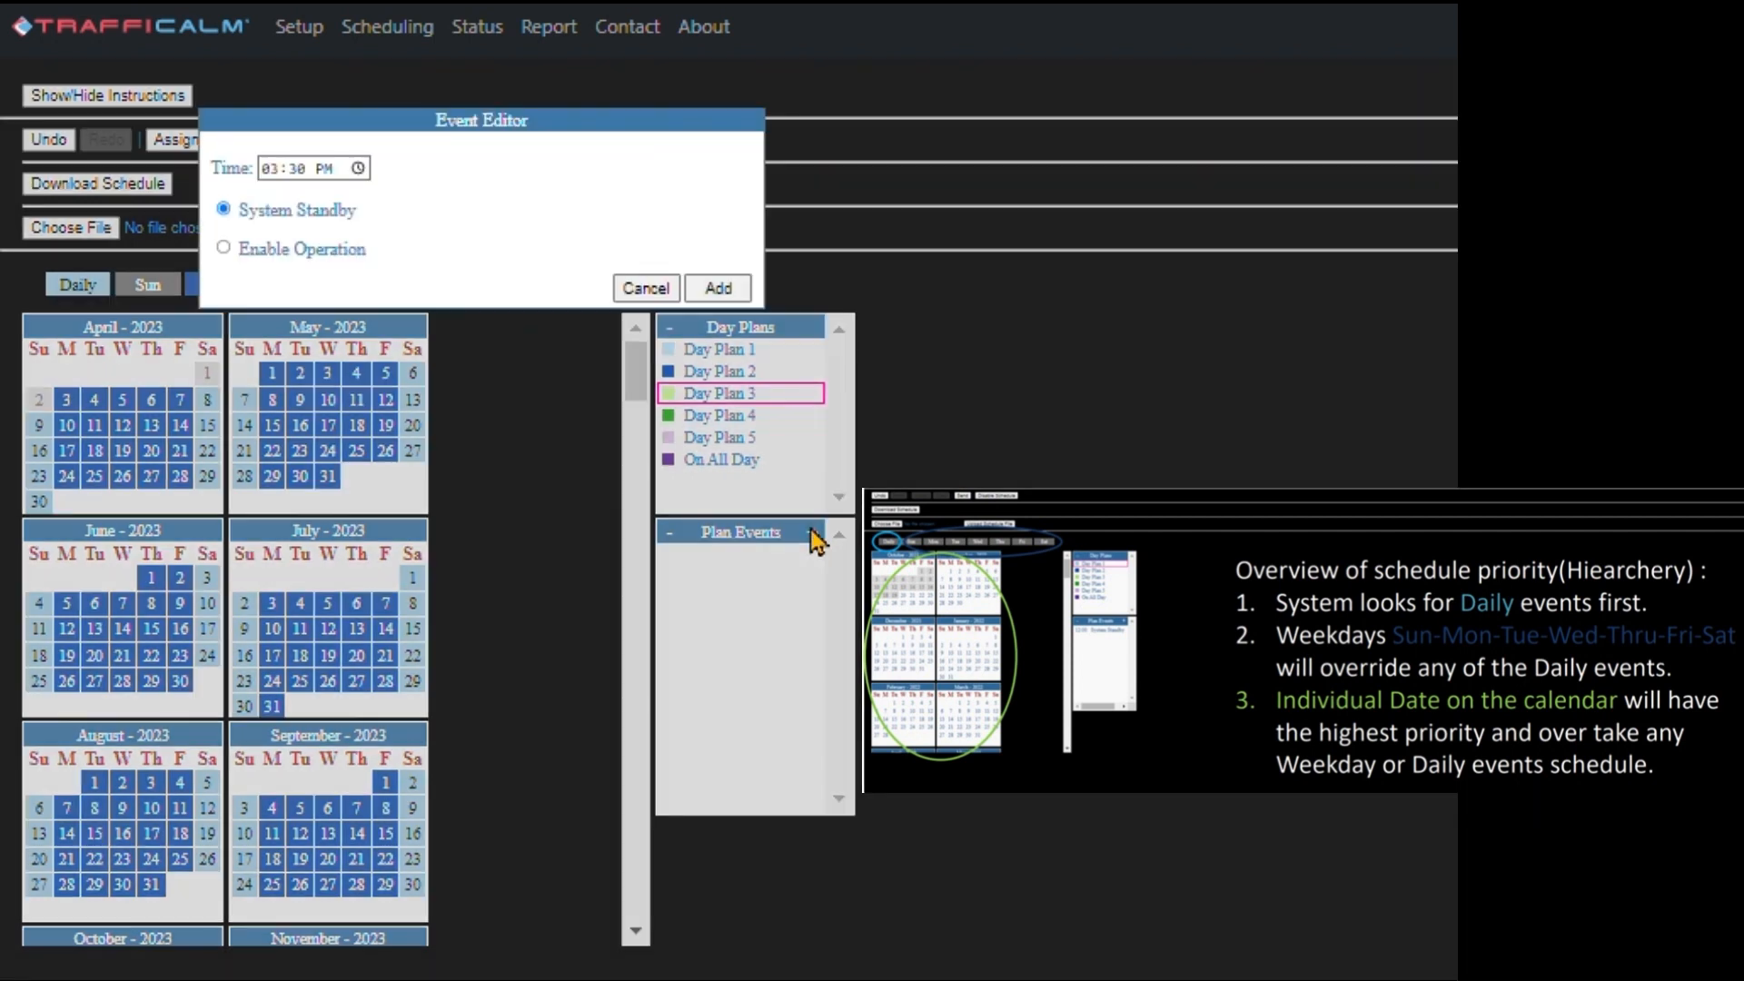
pyautogui.click(275, 174)
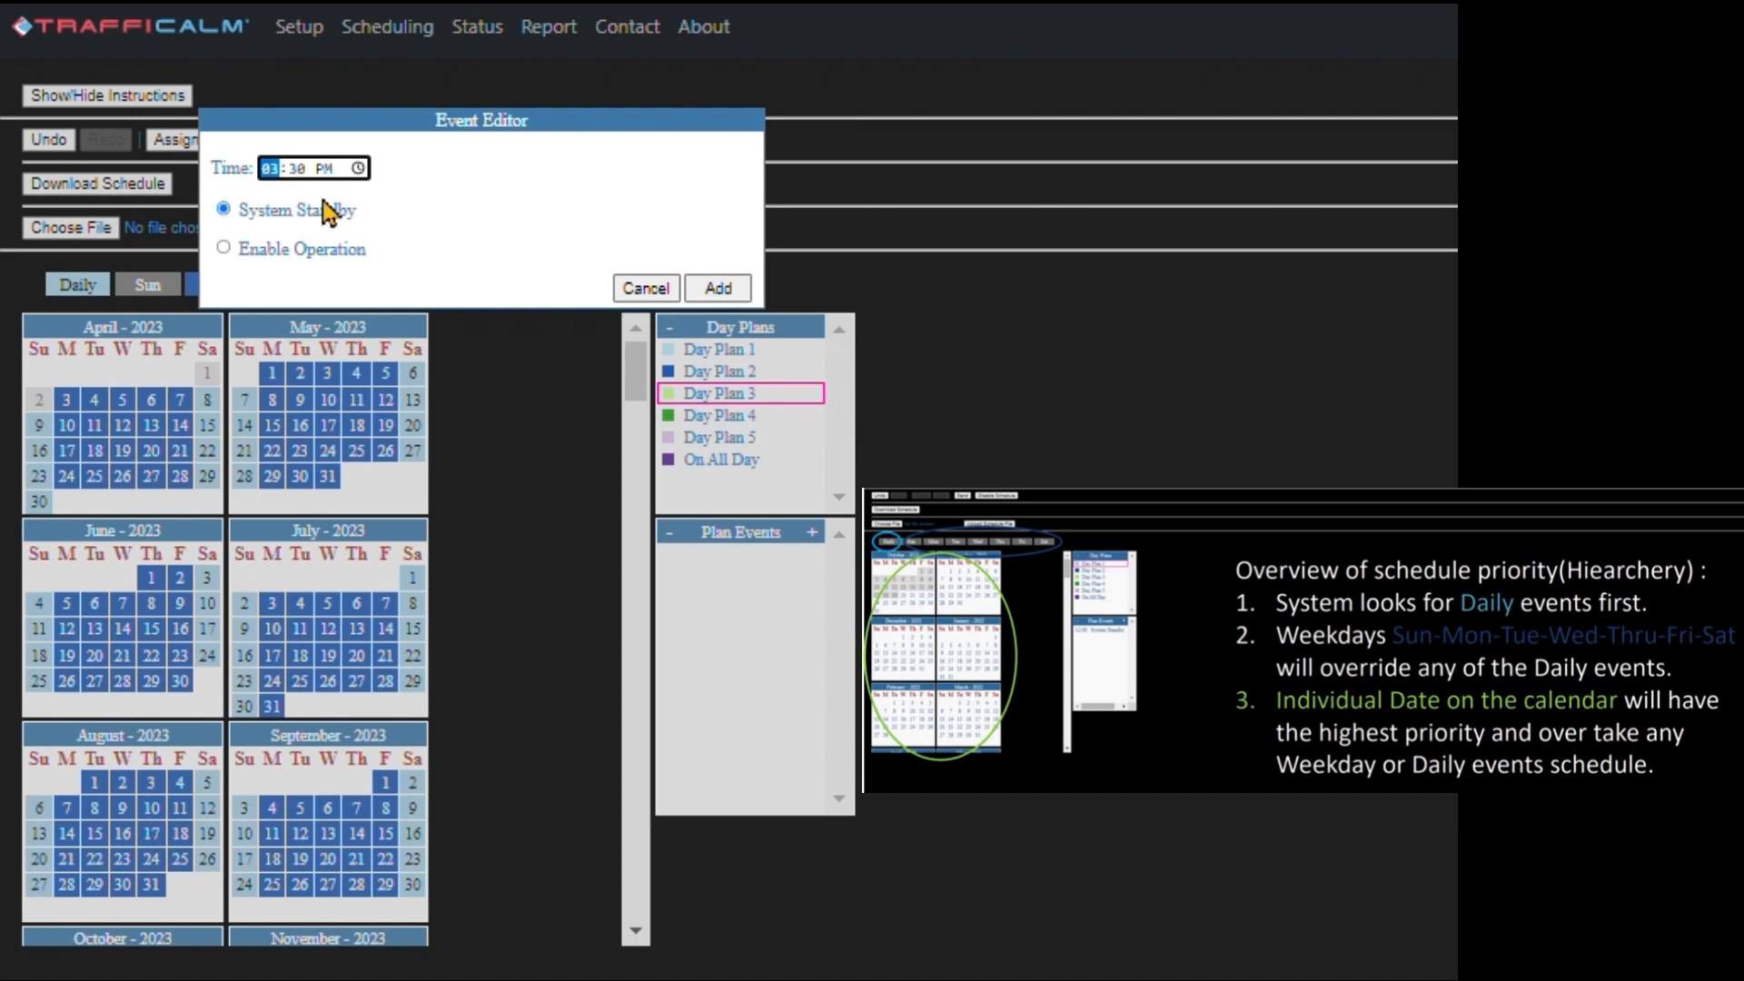
pyautogui.write('7')
pyautogui.click(224, 249)
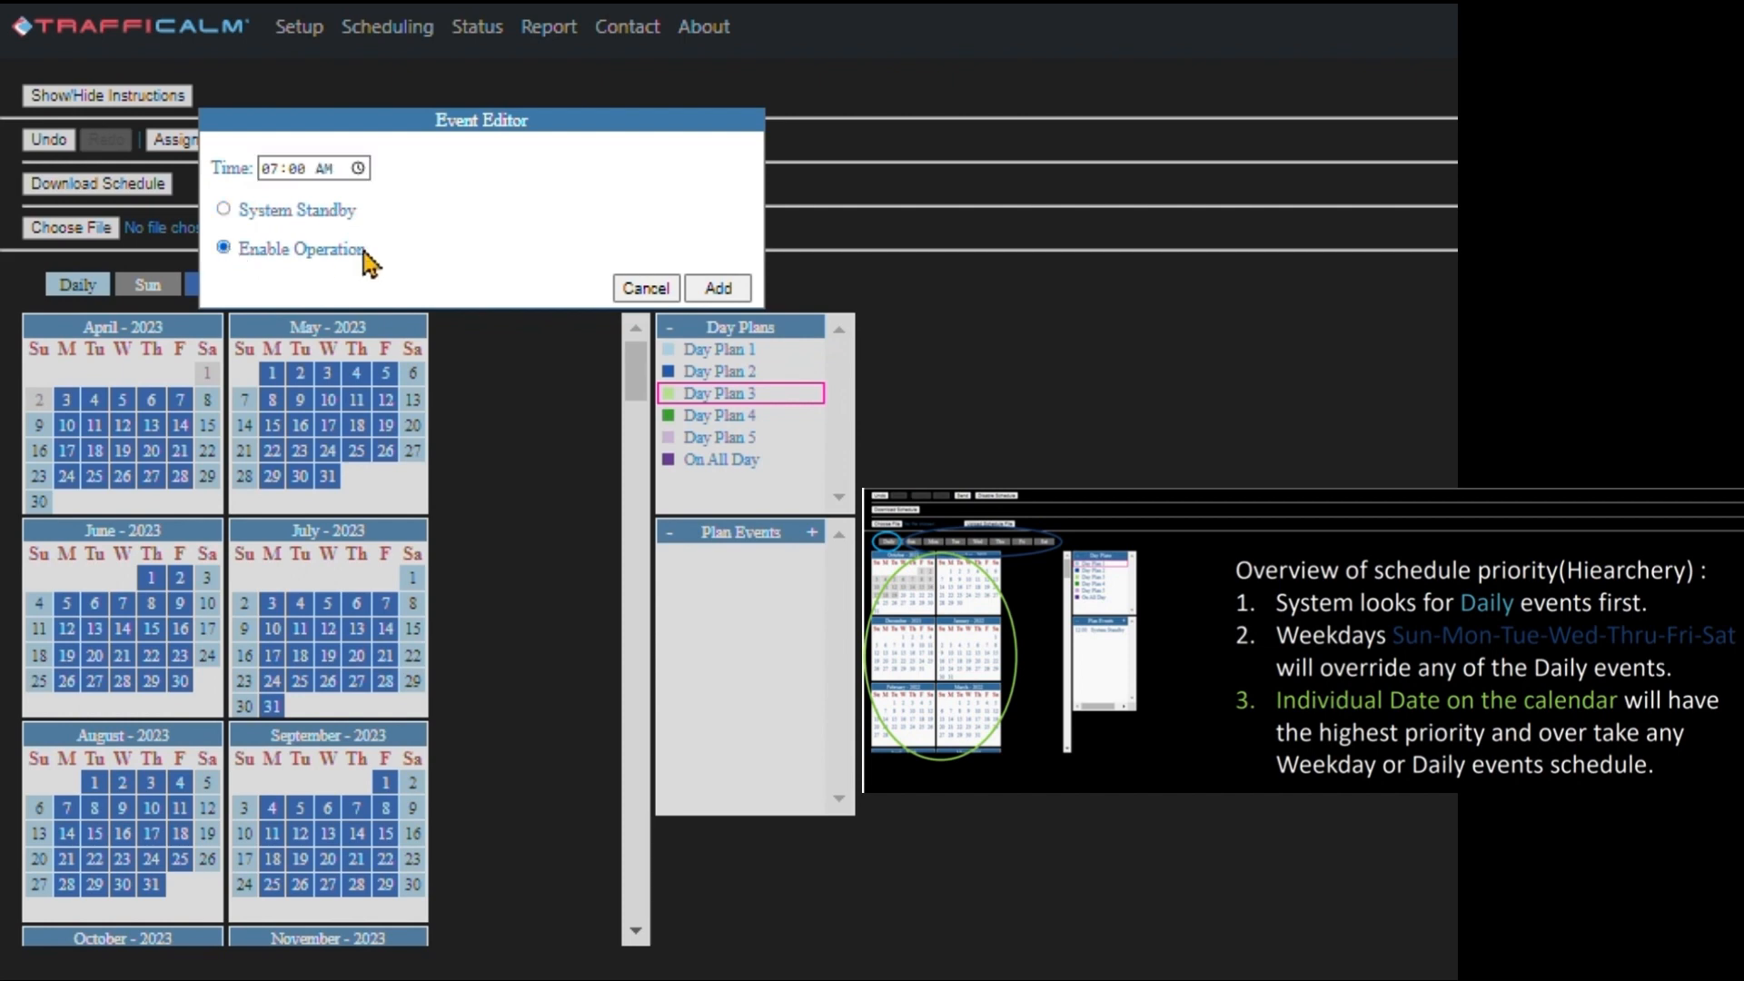
pyautogui.click(727, 289)
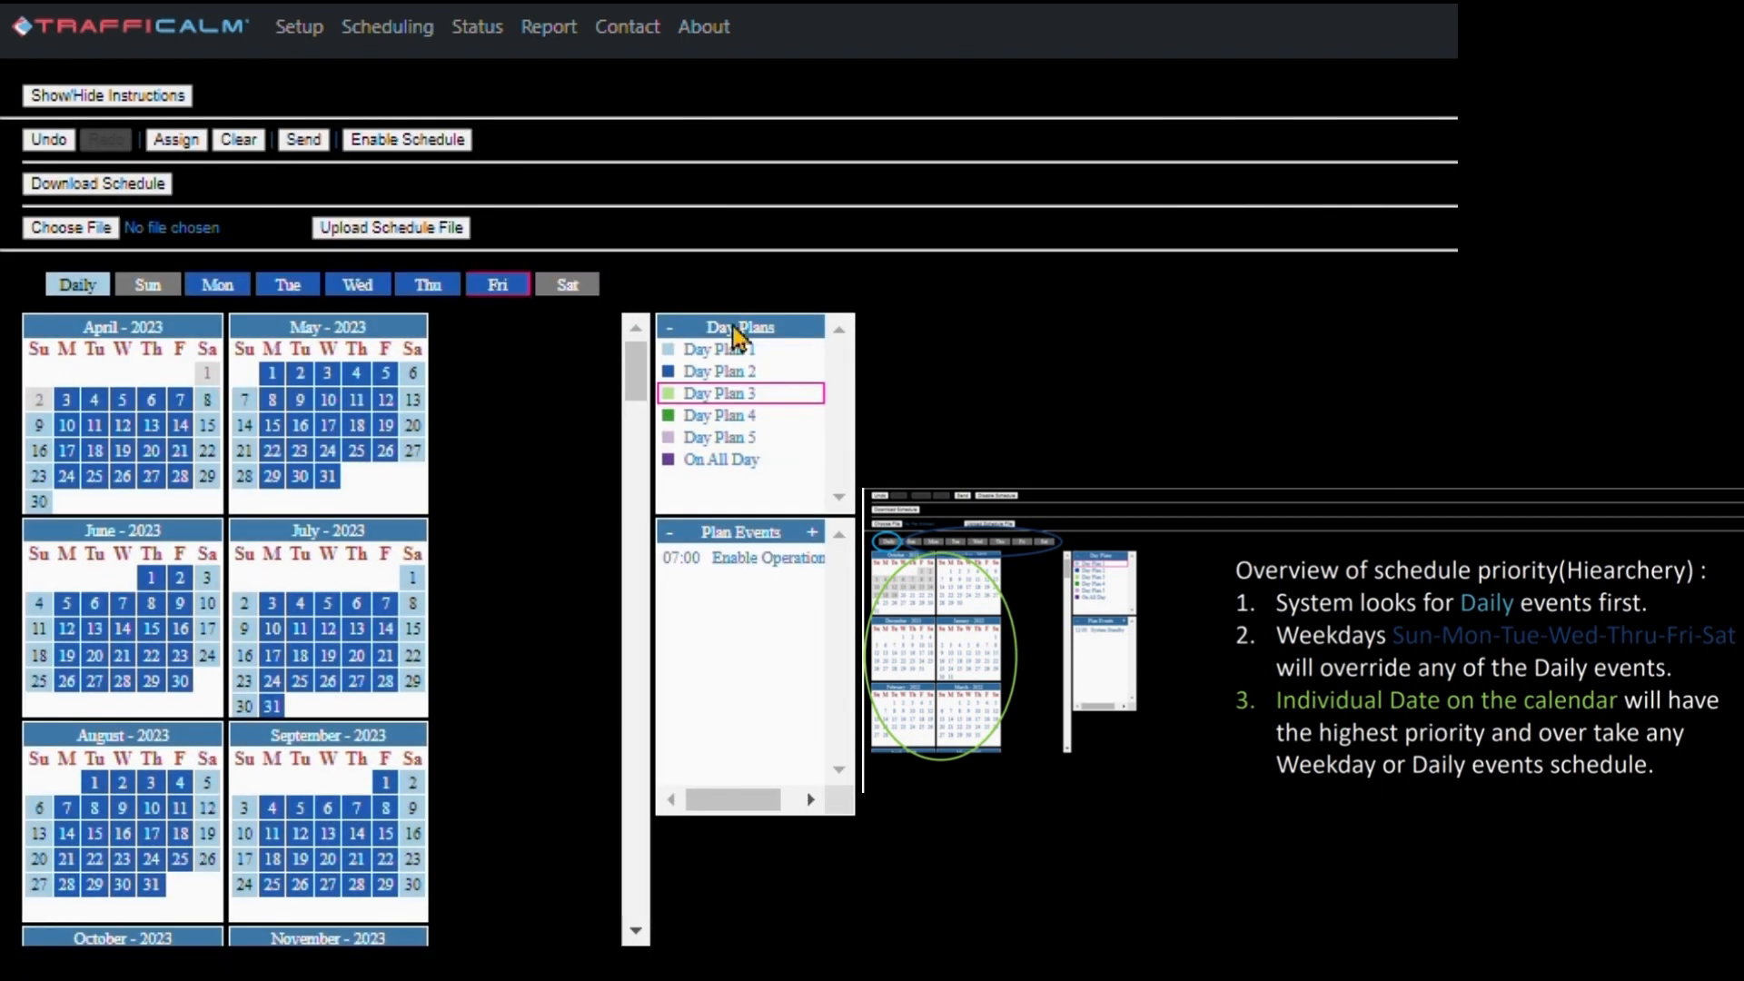
# Add a System Standby event at 8:30 AM to Day Plan 3.
pyautogui.click(810, 531)
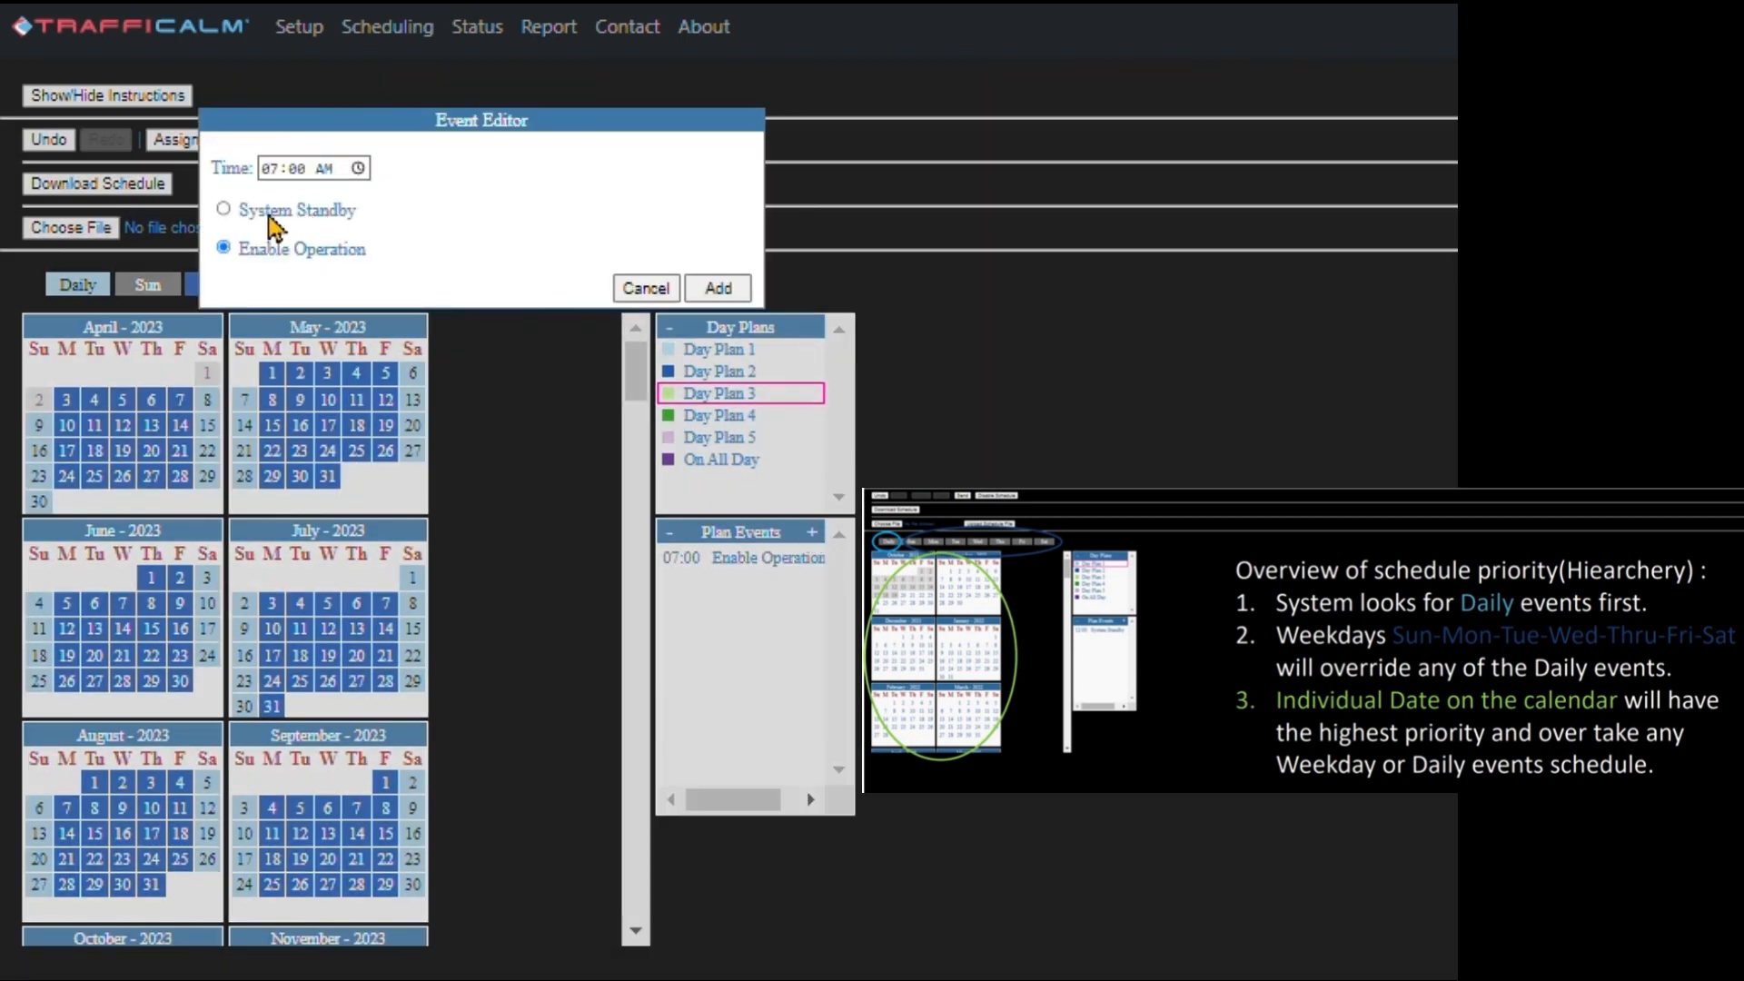
pyautogui.click(271, 171)
pyautogui.write('08:30')
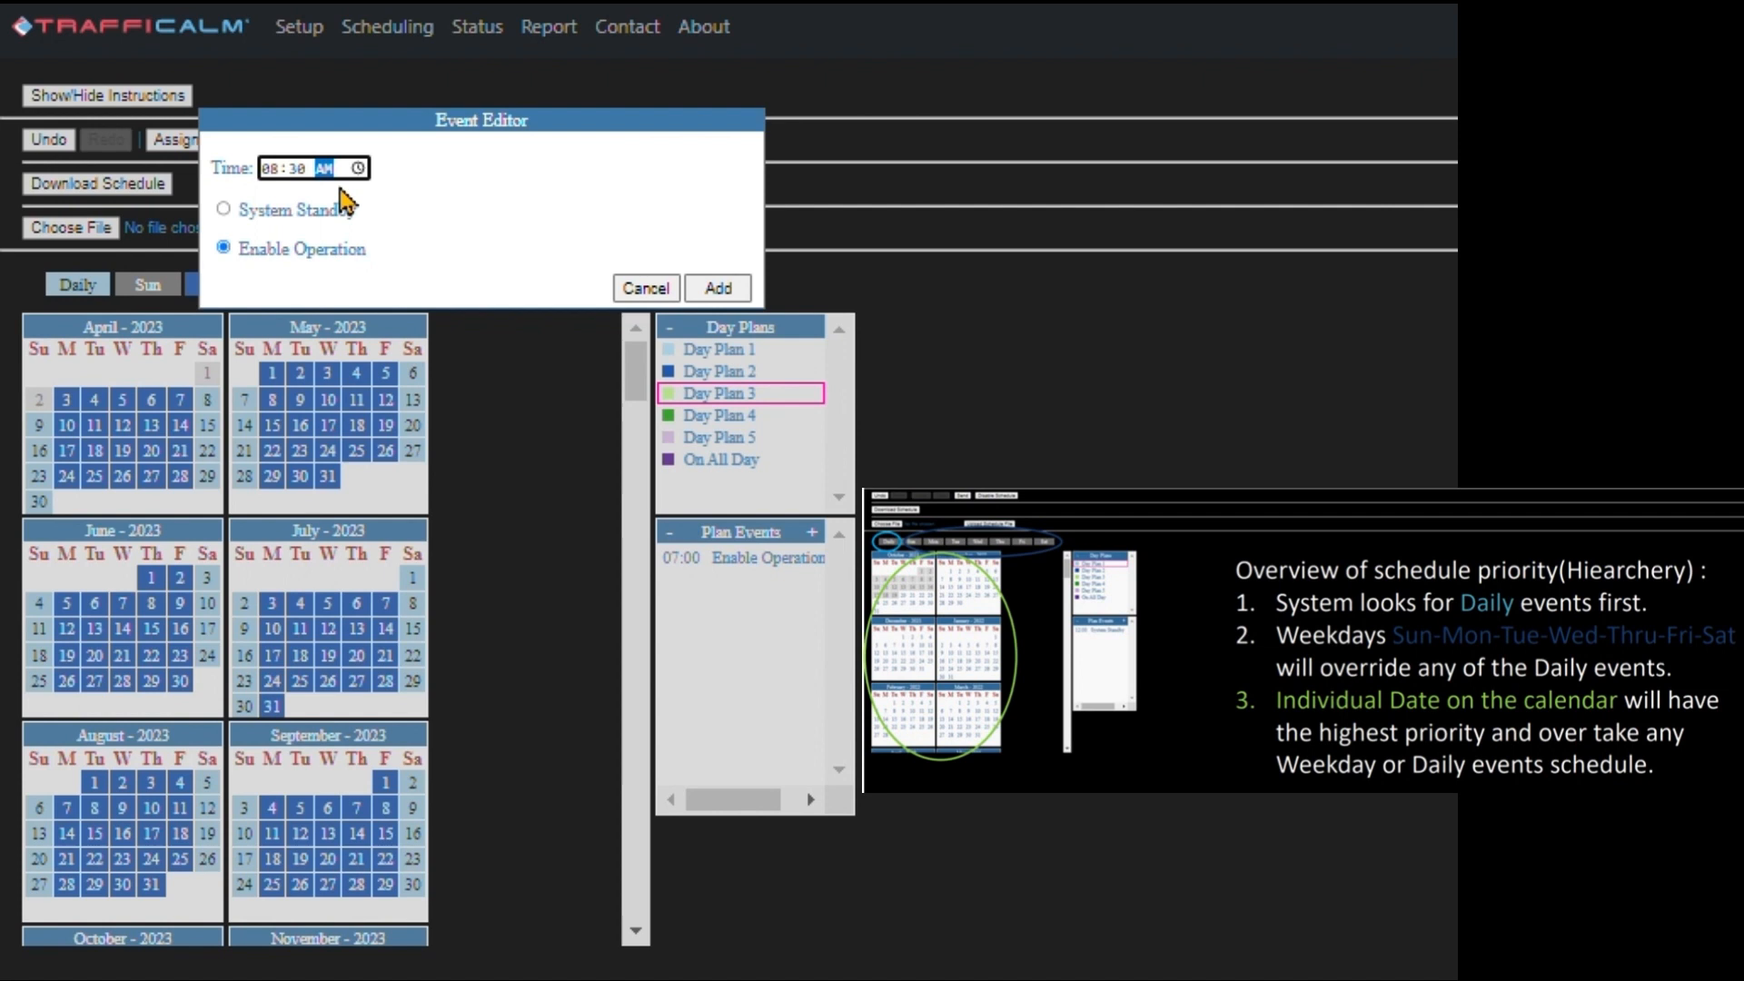
pyautogui.click(222, 208)
pyautogui.click(718, 289)
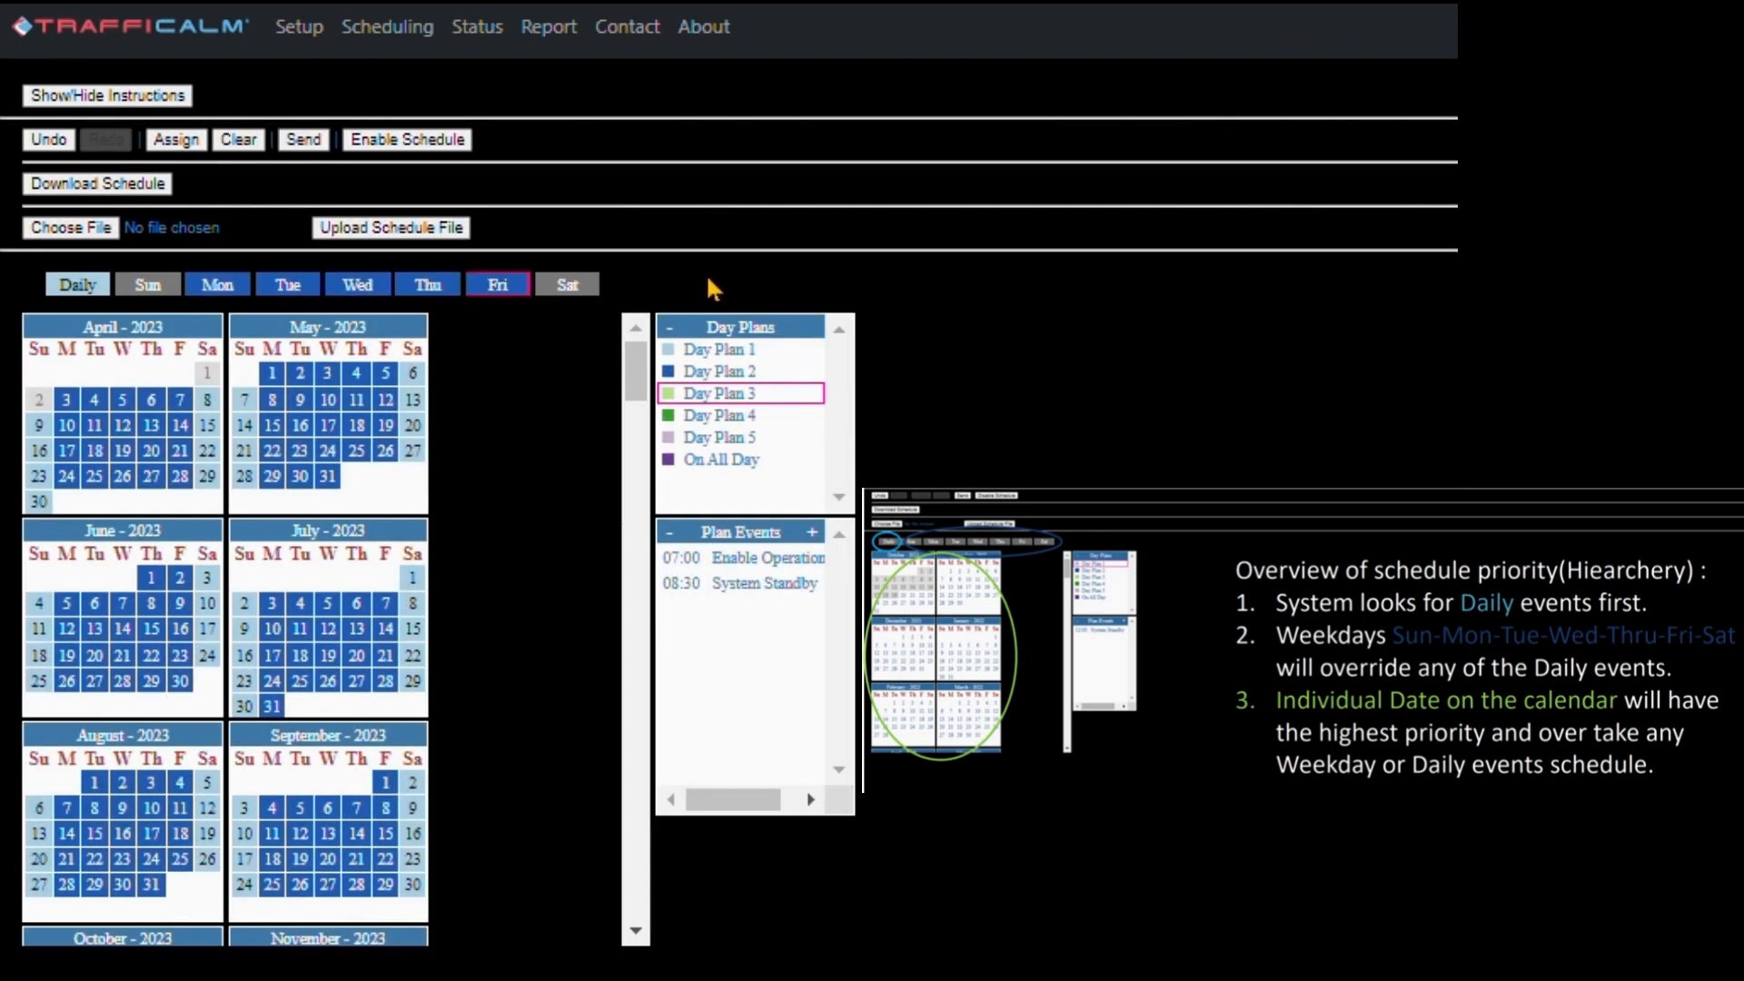
# Add an Enable Operation event at 11:30 AM to Day Plan 3.
pyautogui.click(812, 532)
pyautogui.click(275, 176)
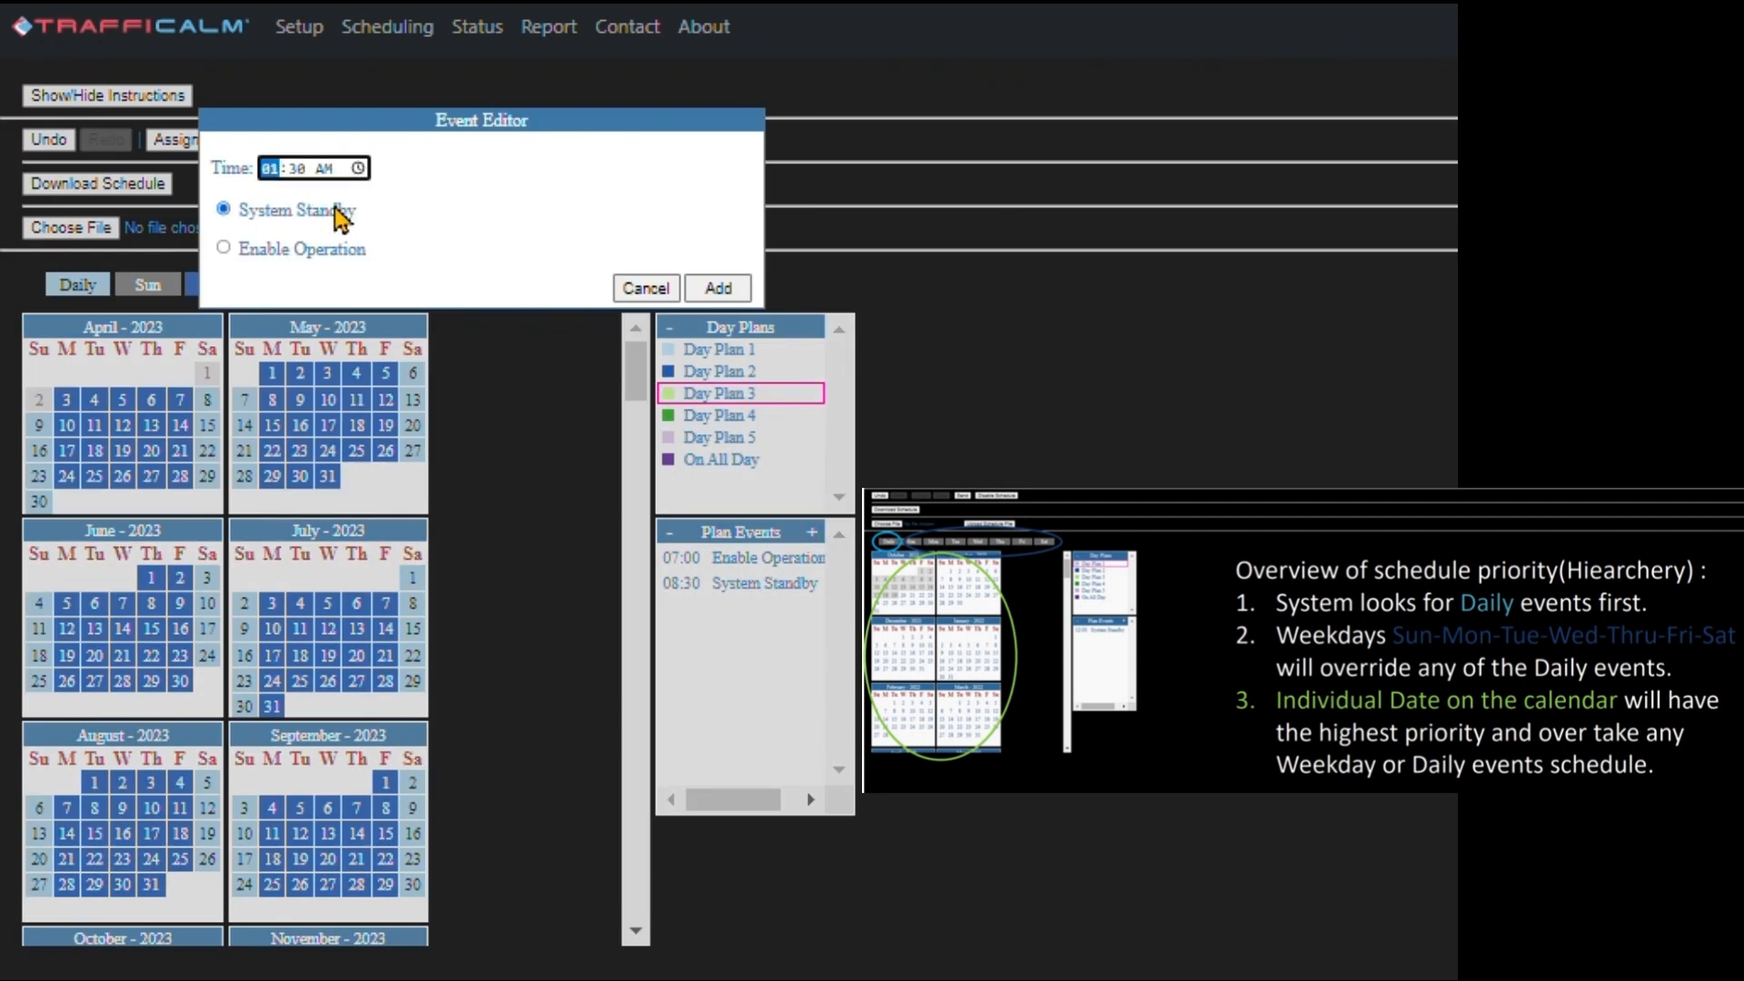
pyautogui.write('113')
pyautogui.click(227, 247)
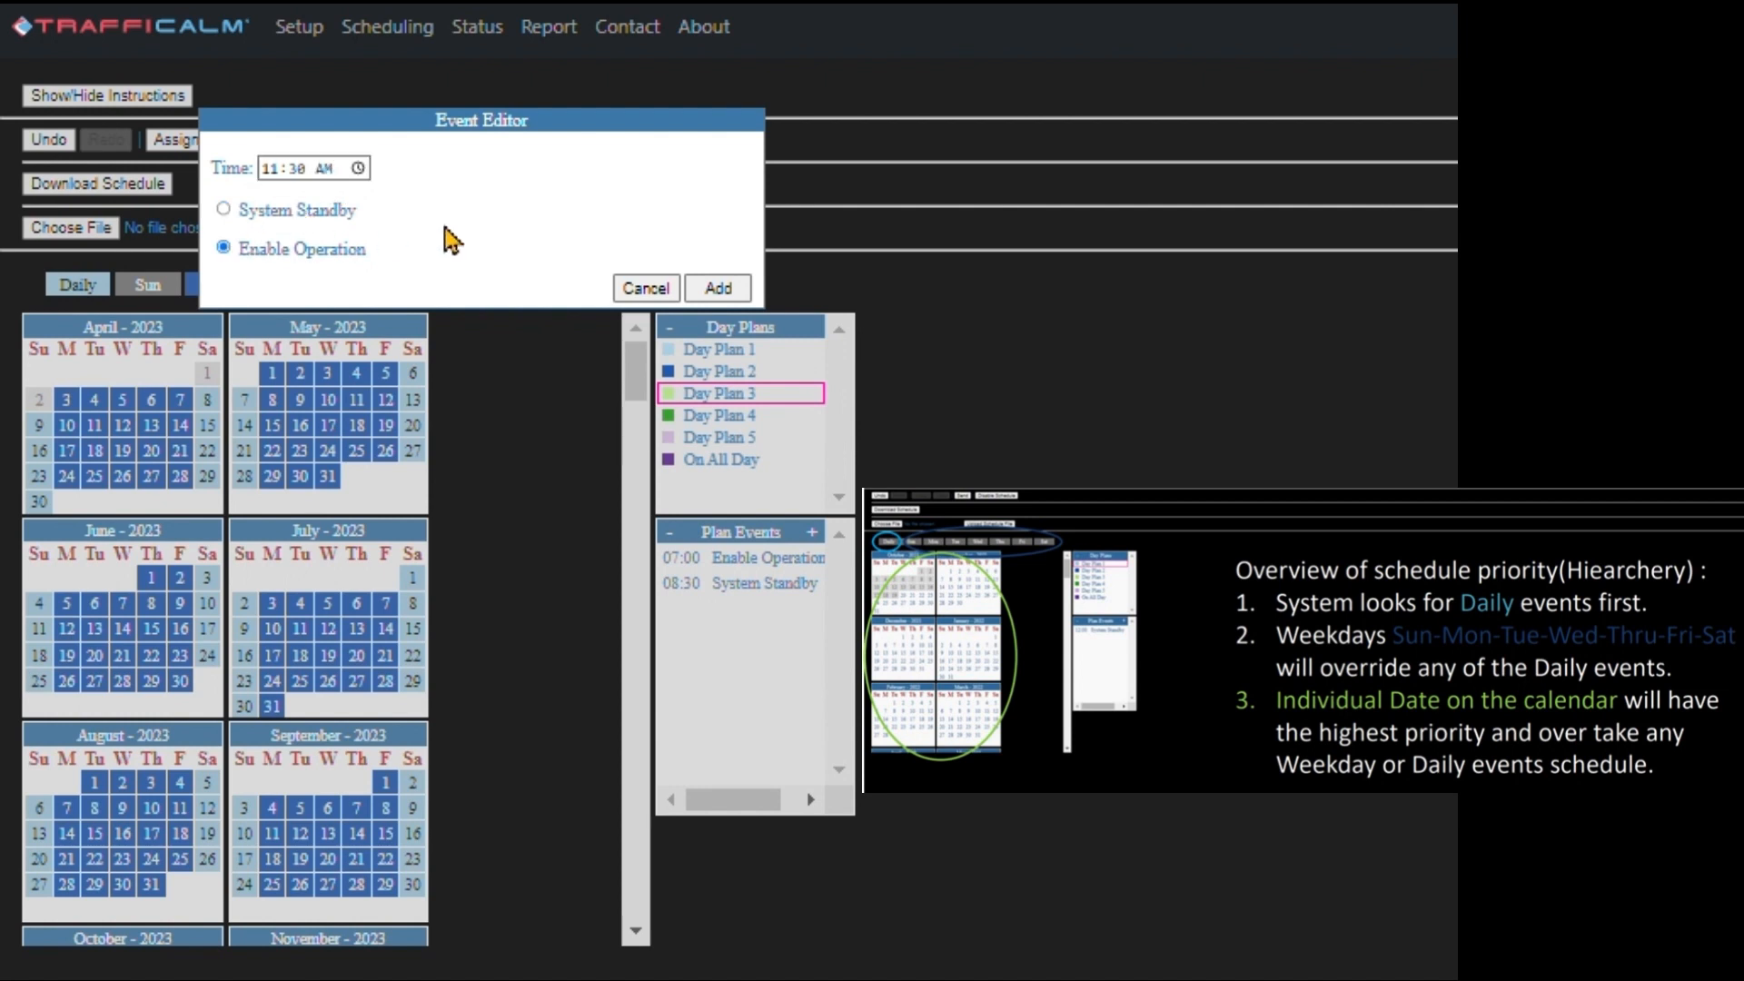
pyautogui.click(716, 291)
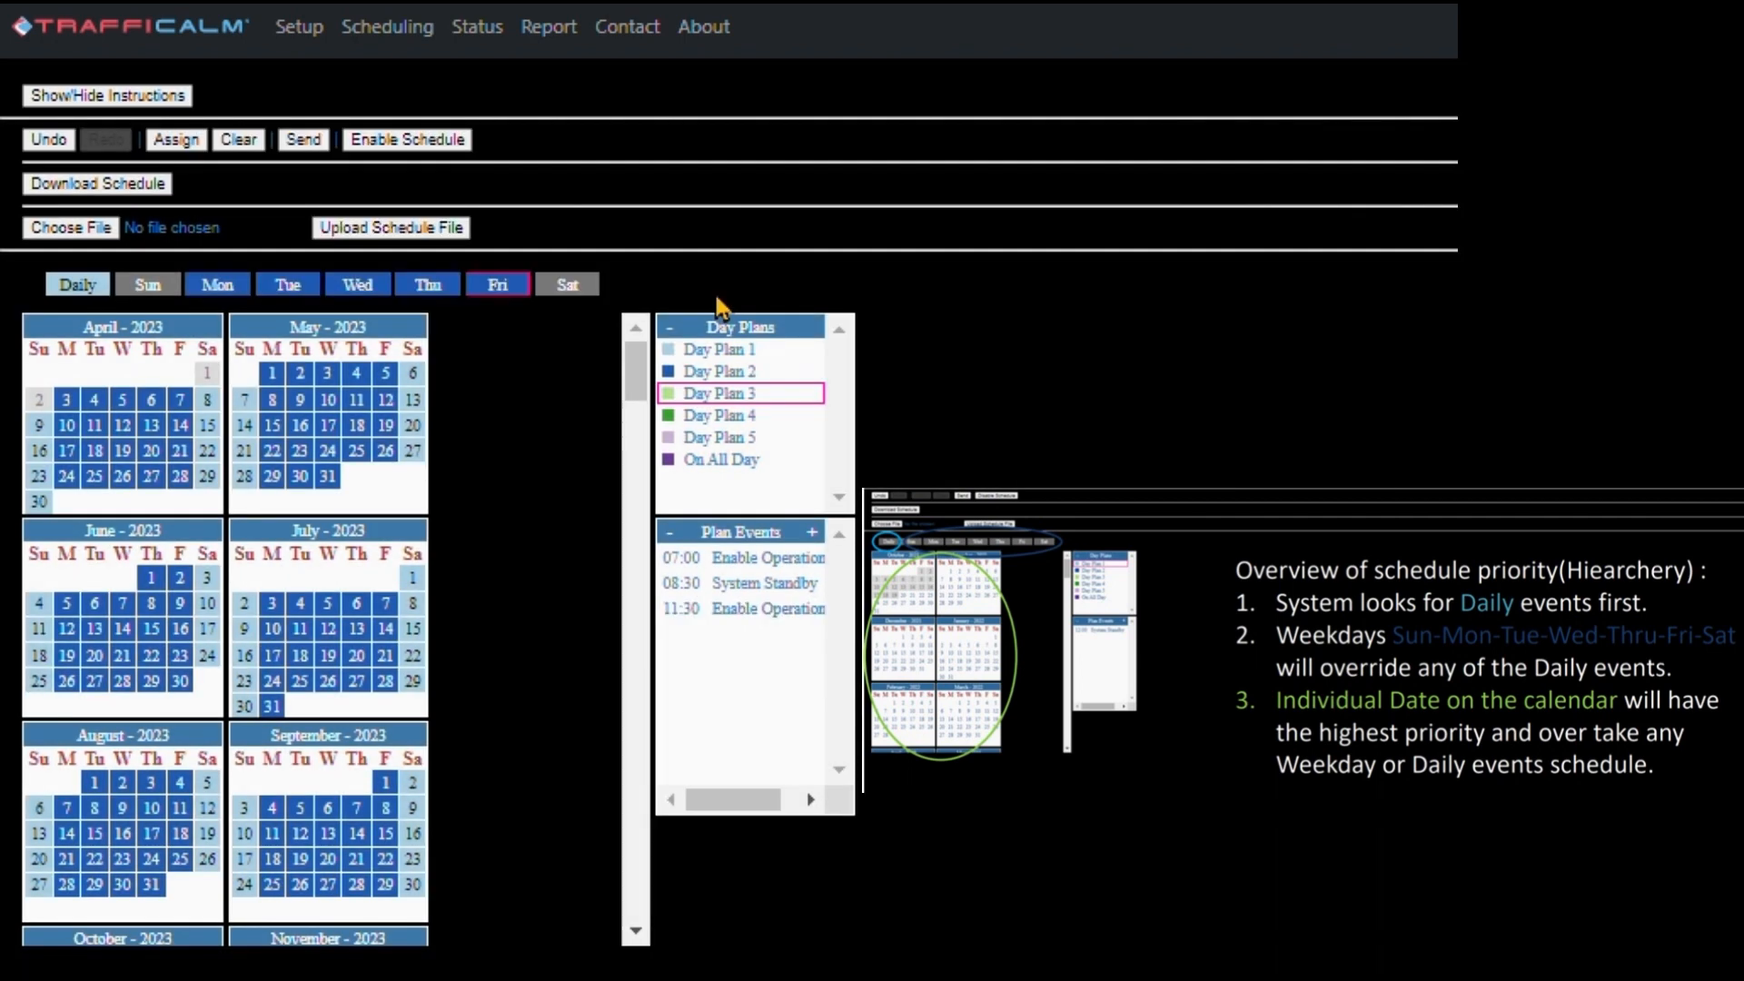
# Add a System Standby event at 12:30 PM to Day Plan 3.
pyautogui.click(812, 531)
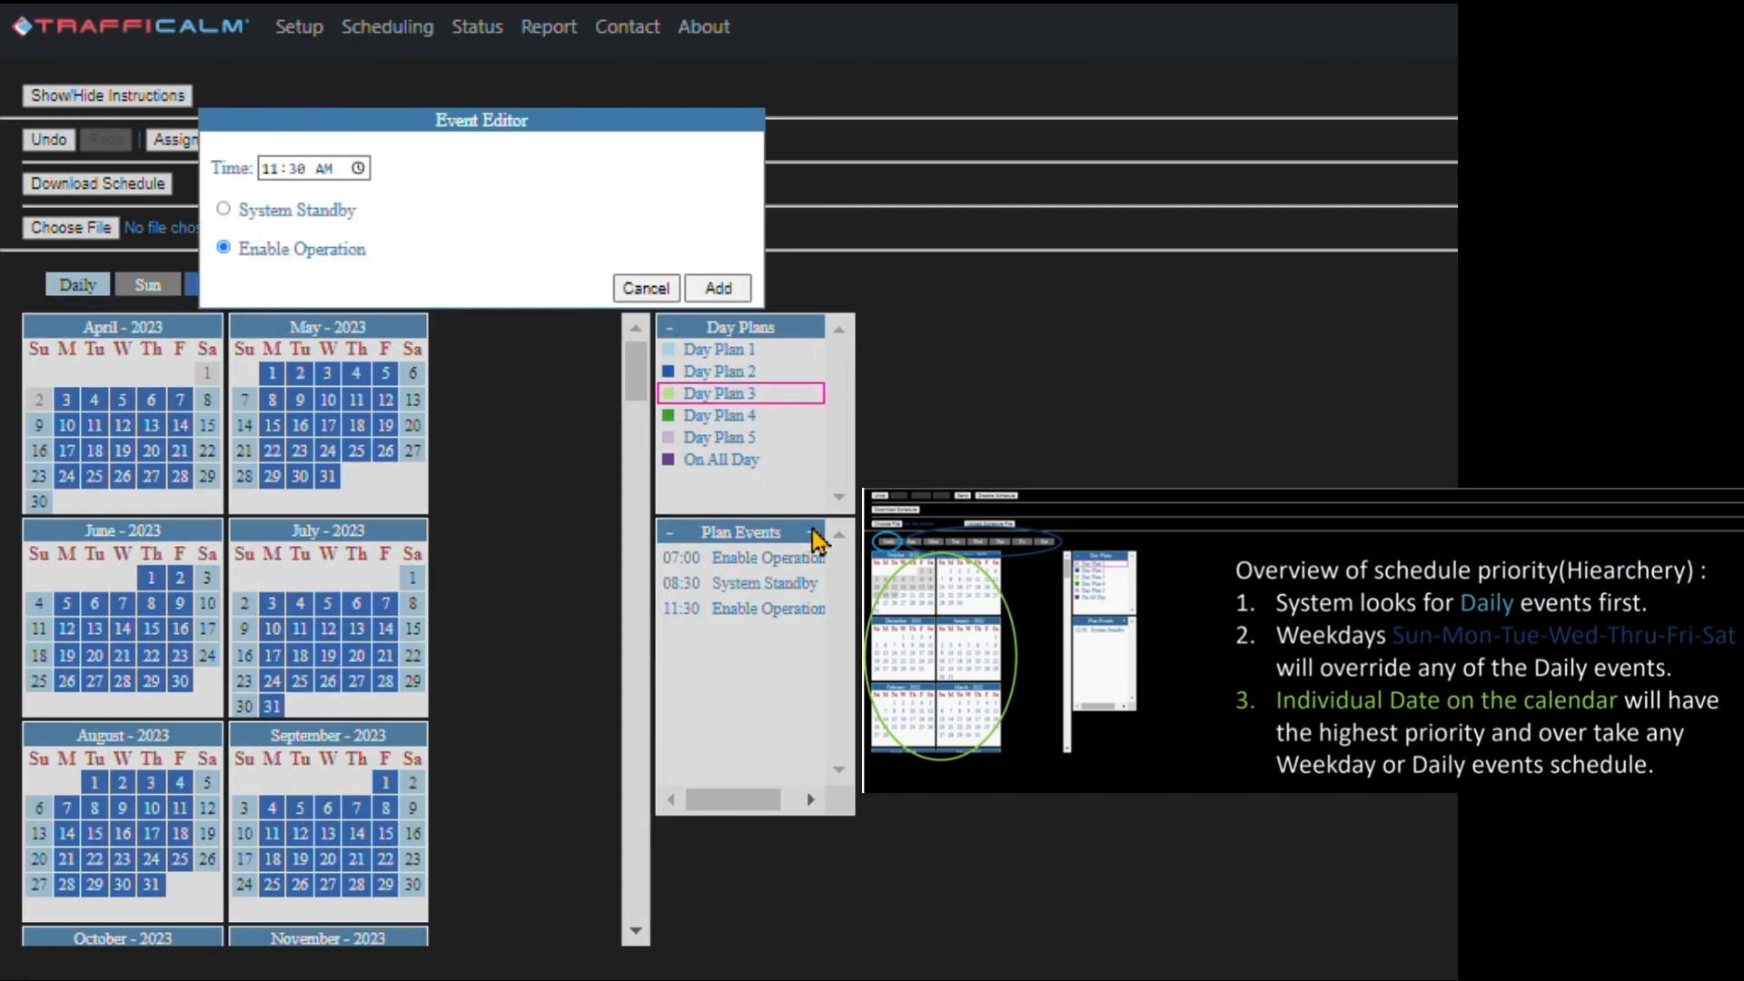
pyautogui.click(271, 169)
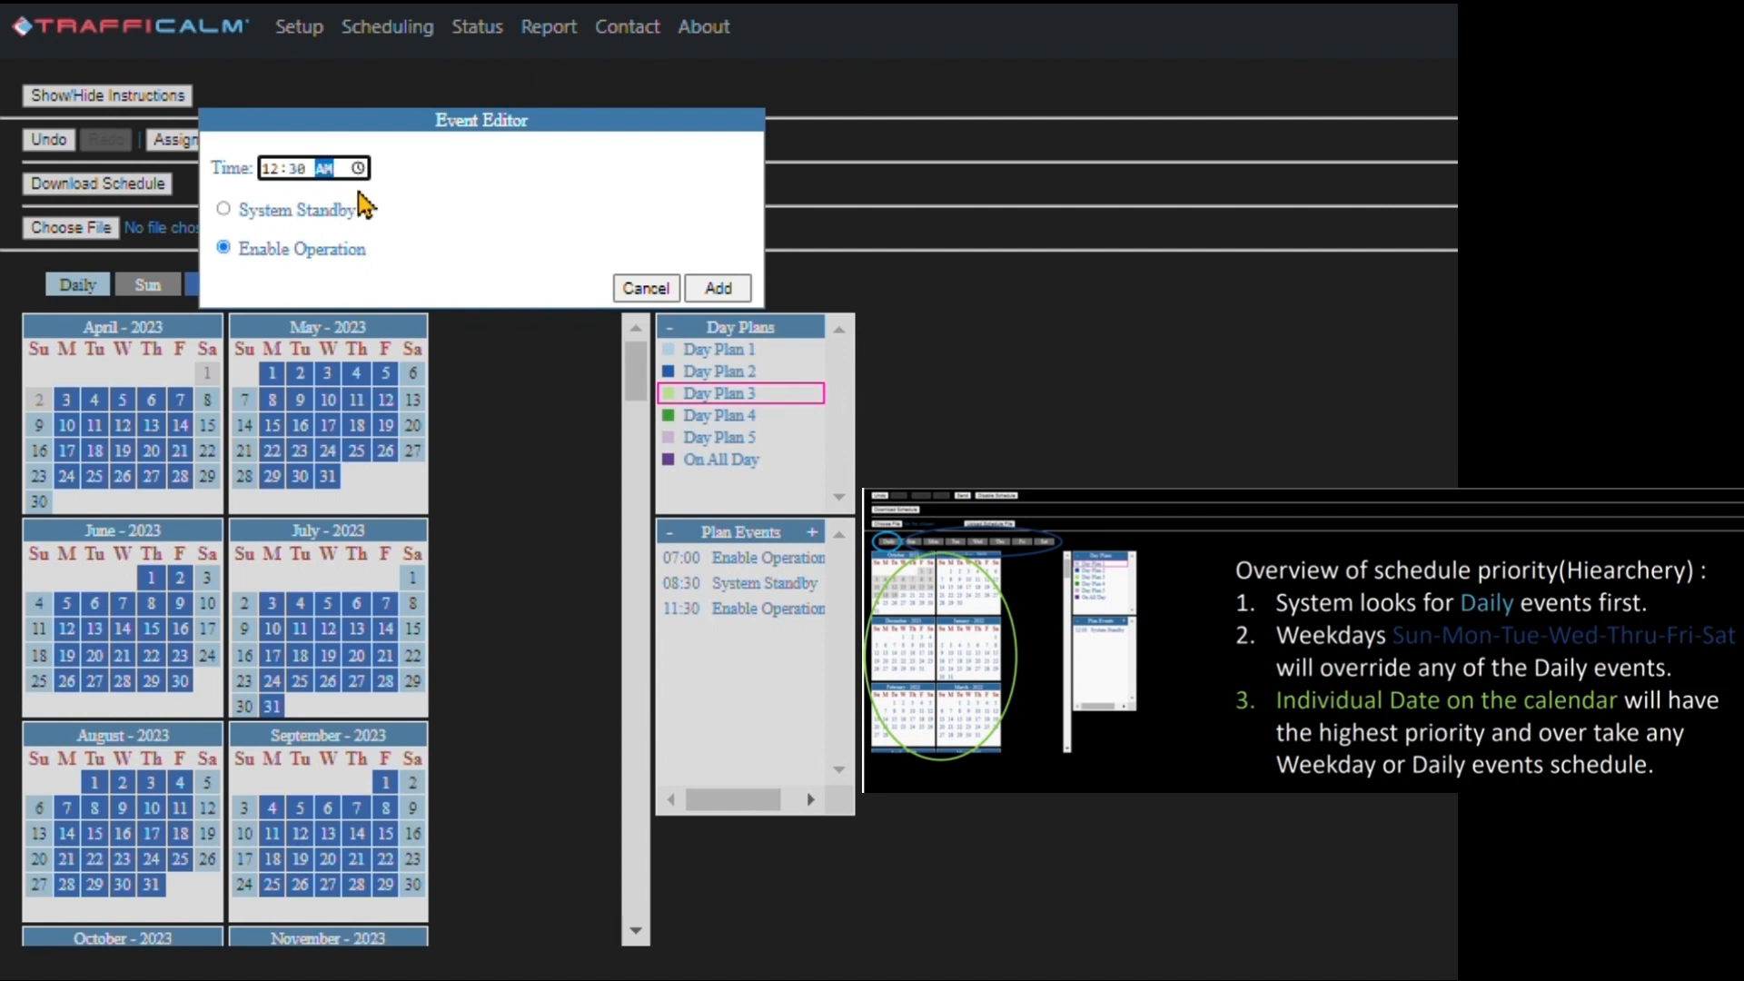
pyautogui.click(224, 210)
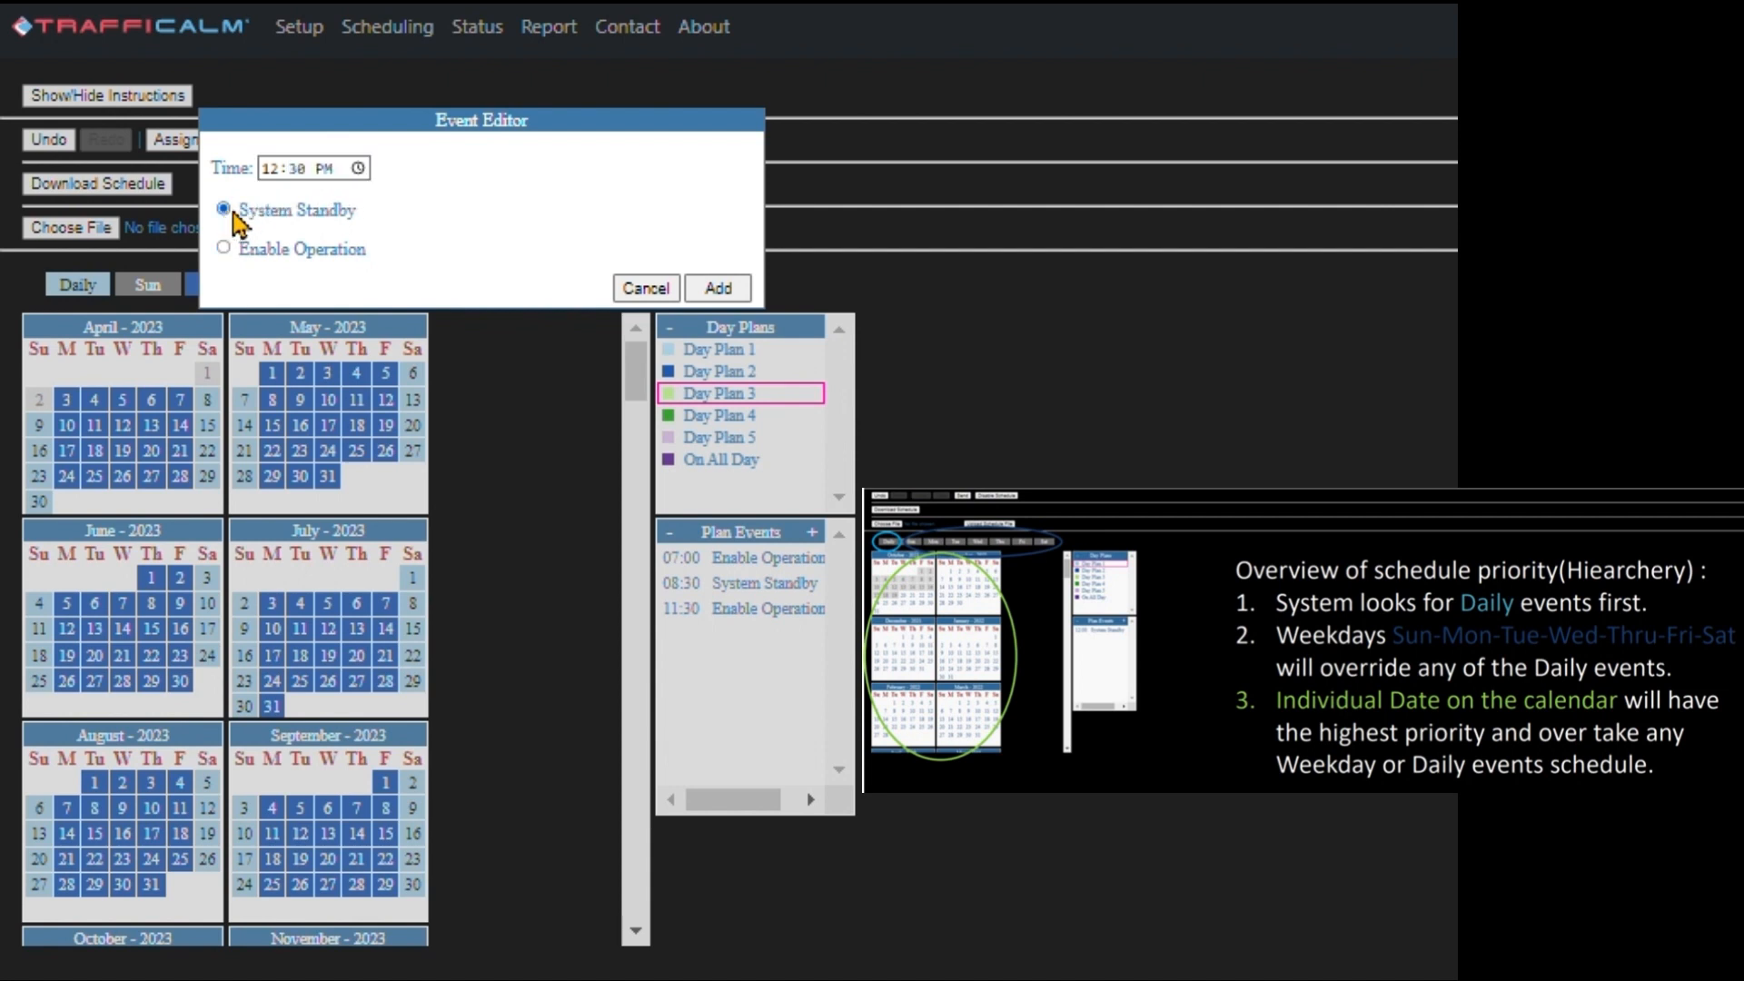
pyautogui.click(717, 288)
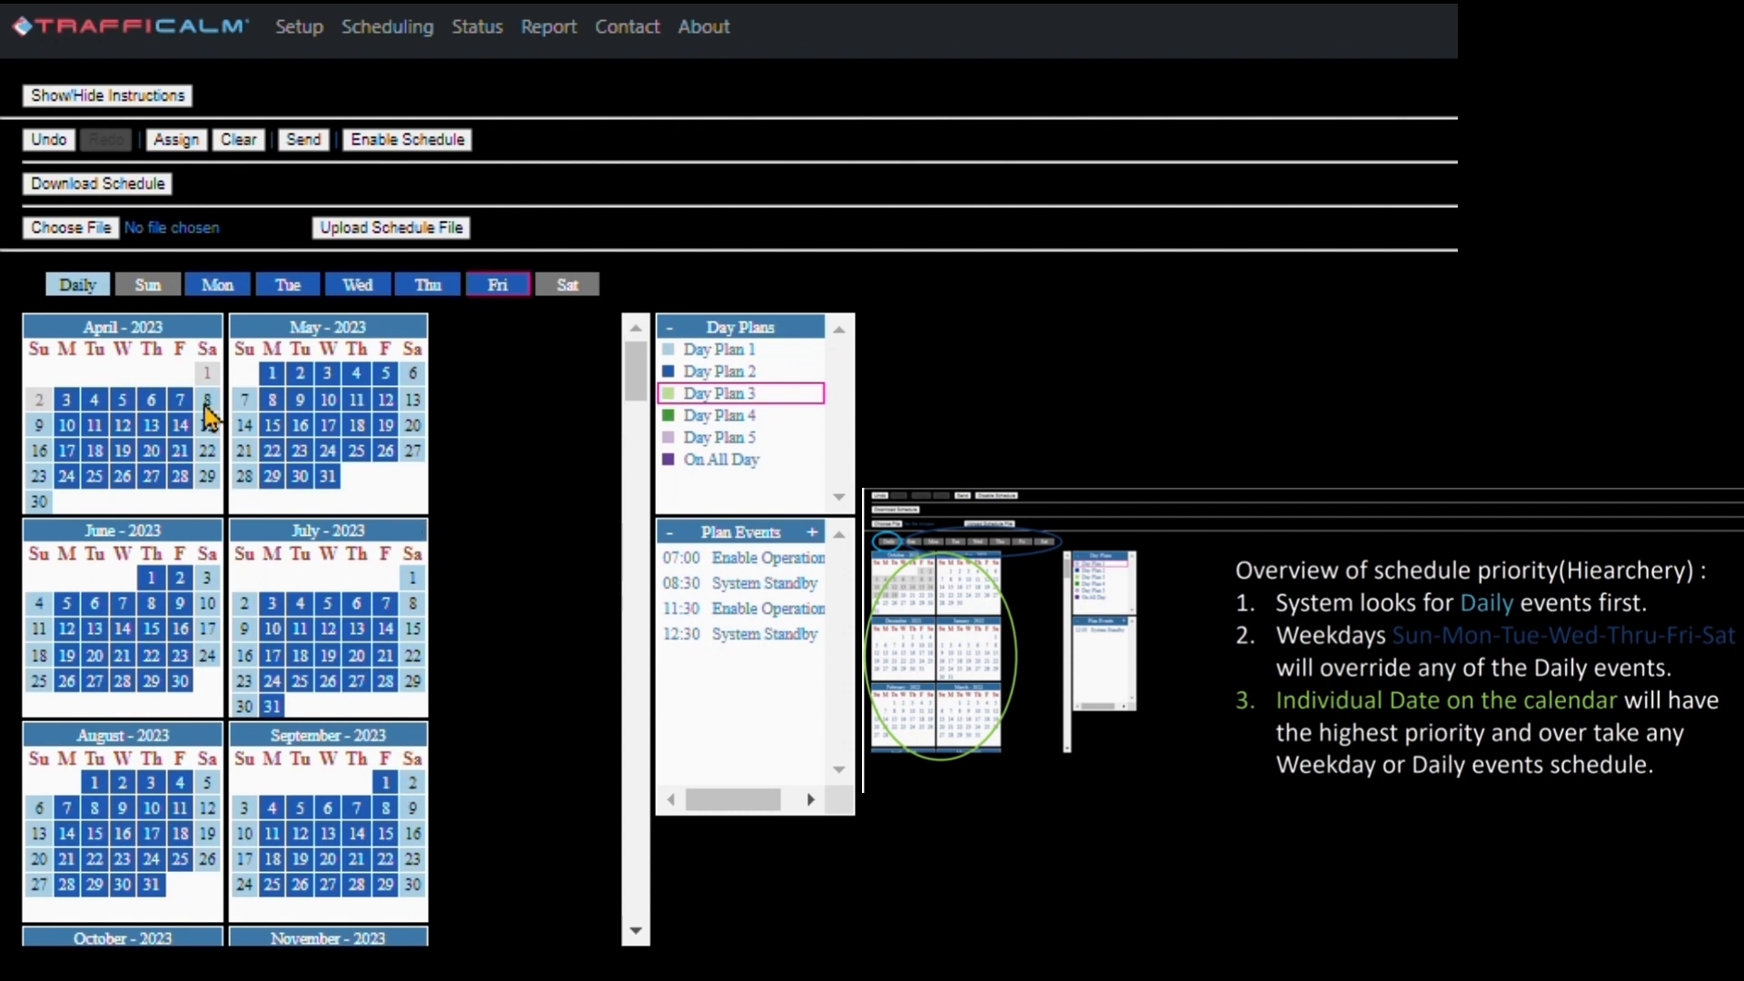
# Assign Day Plan 3 to the individual dates April 14, May 5 and May 26, 2023.
pyautogui.click(181, 434)
pyautogui.click(177, 140)
pyautogui.click(387, 374)
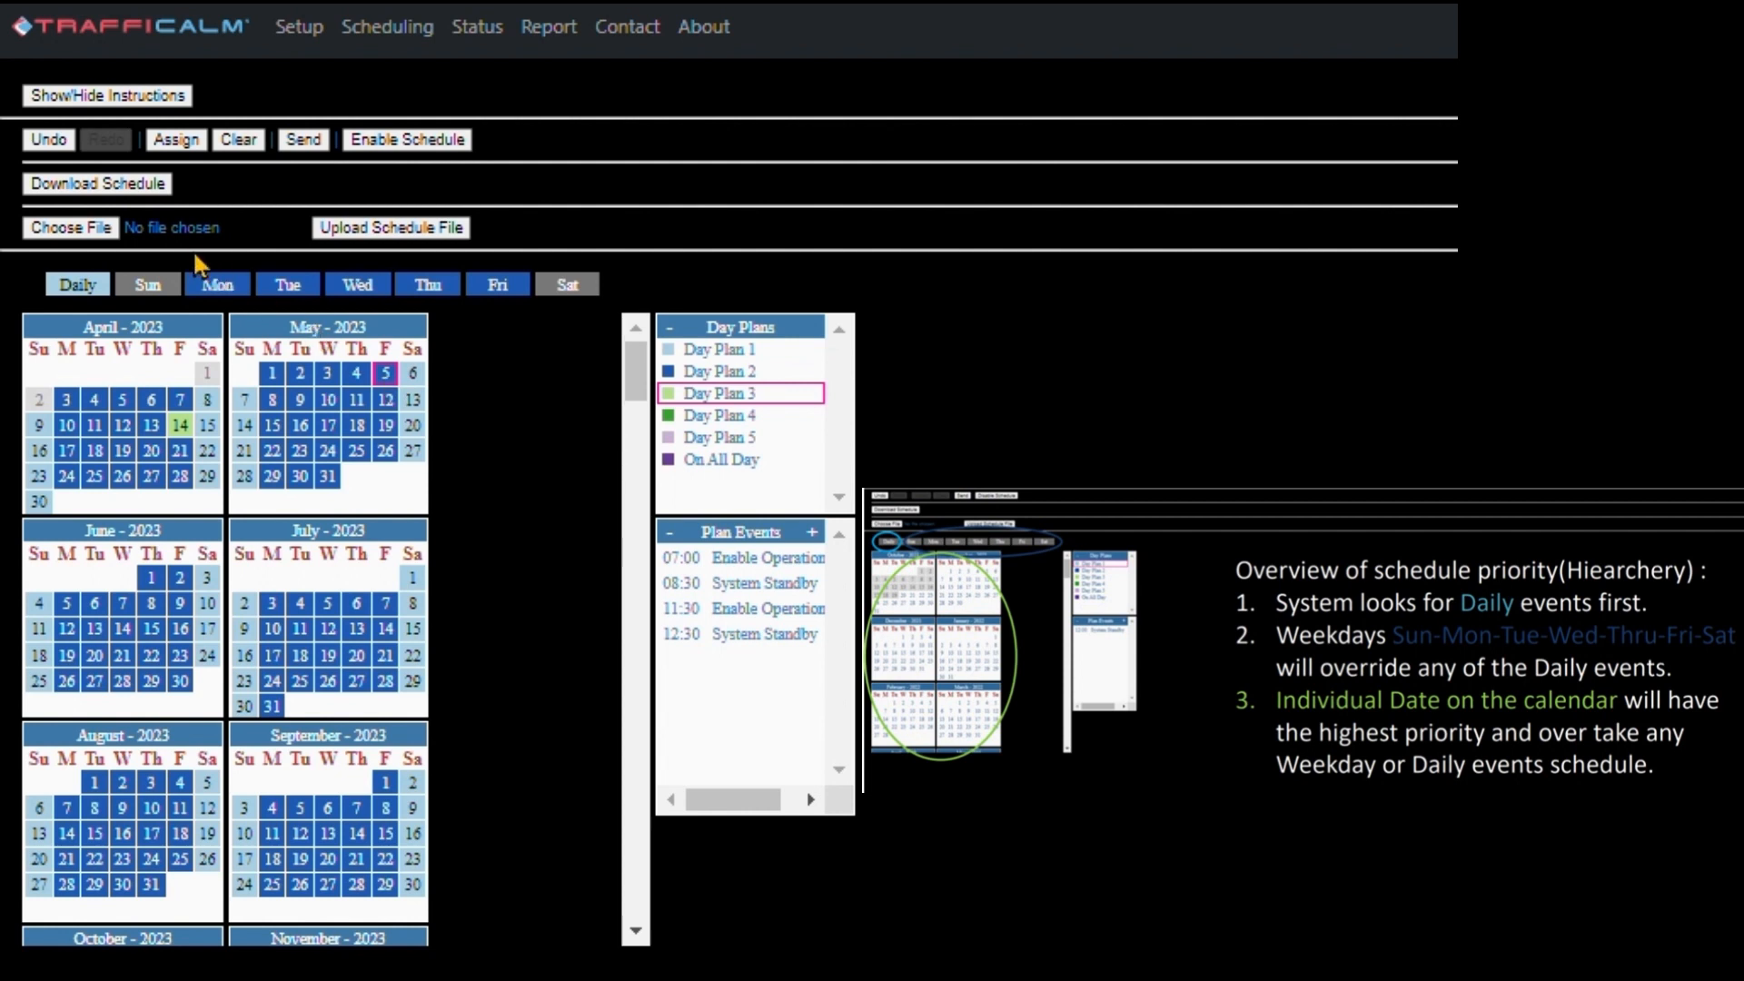
pyautogui.click(184, 142)
pyautogui.click(387, 452)
pyautogui.click(177, 141)
# Add a System Standby event at 12:00 AM to Day Plan 4.
pyautogui.click(701, 421)
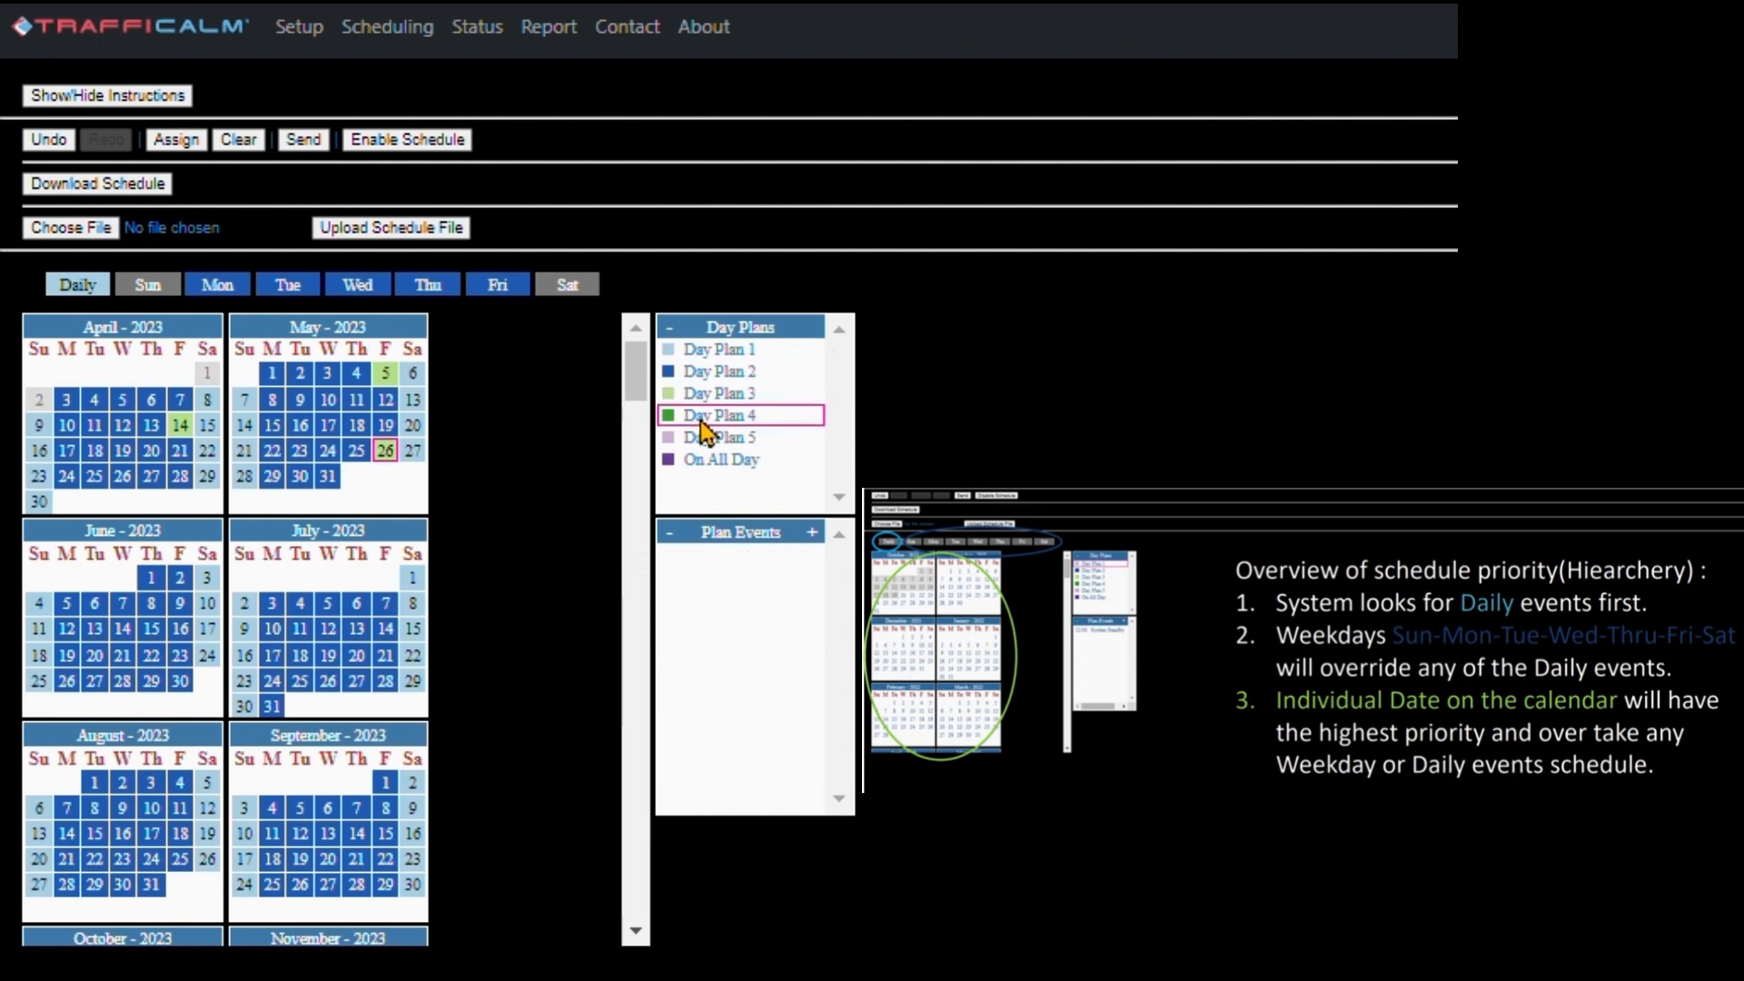
pyautogui.click(812, 532)
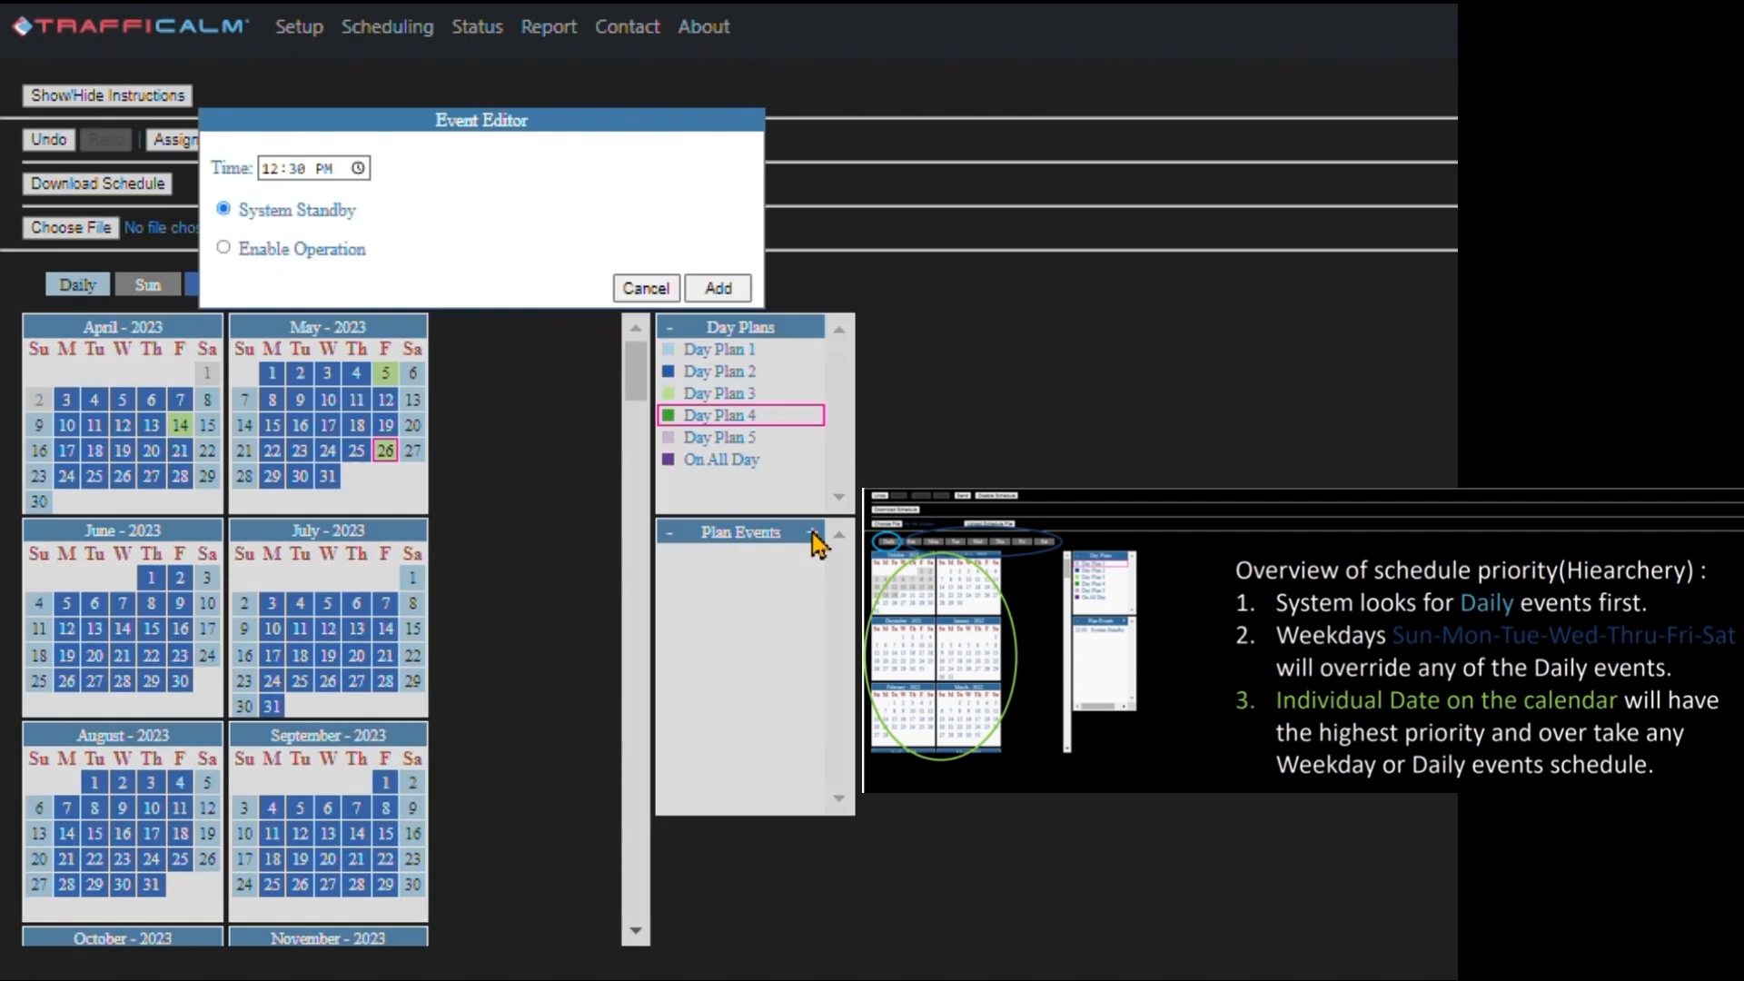
pyautogui.click(299, 172)
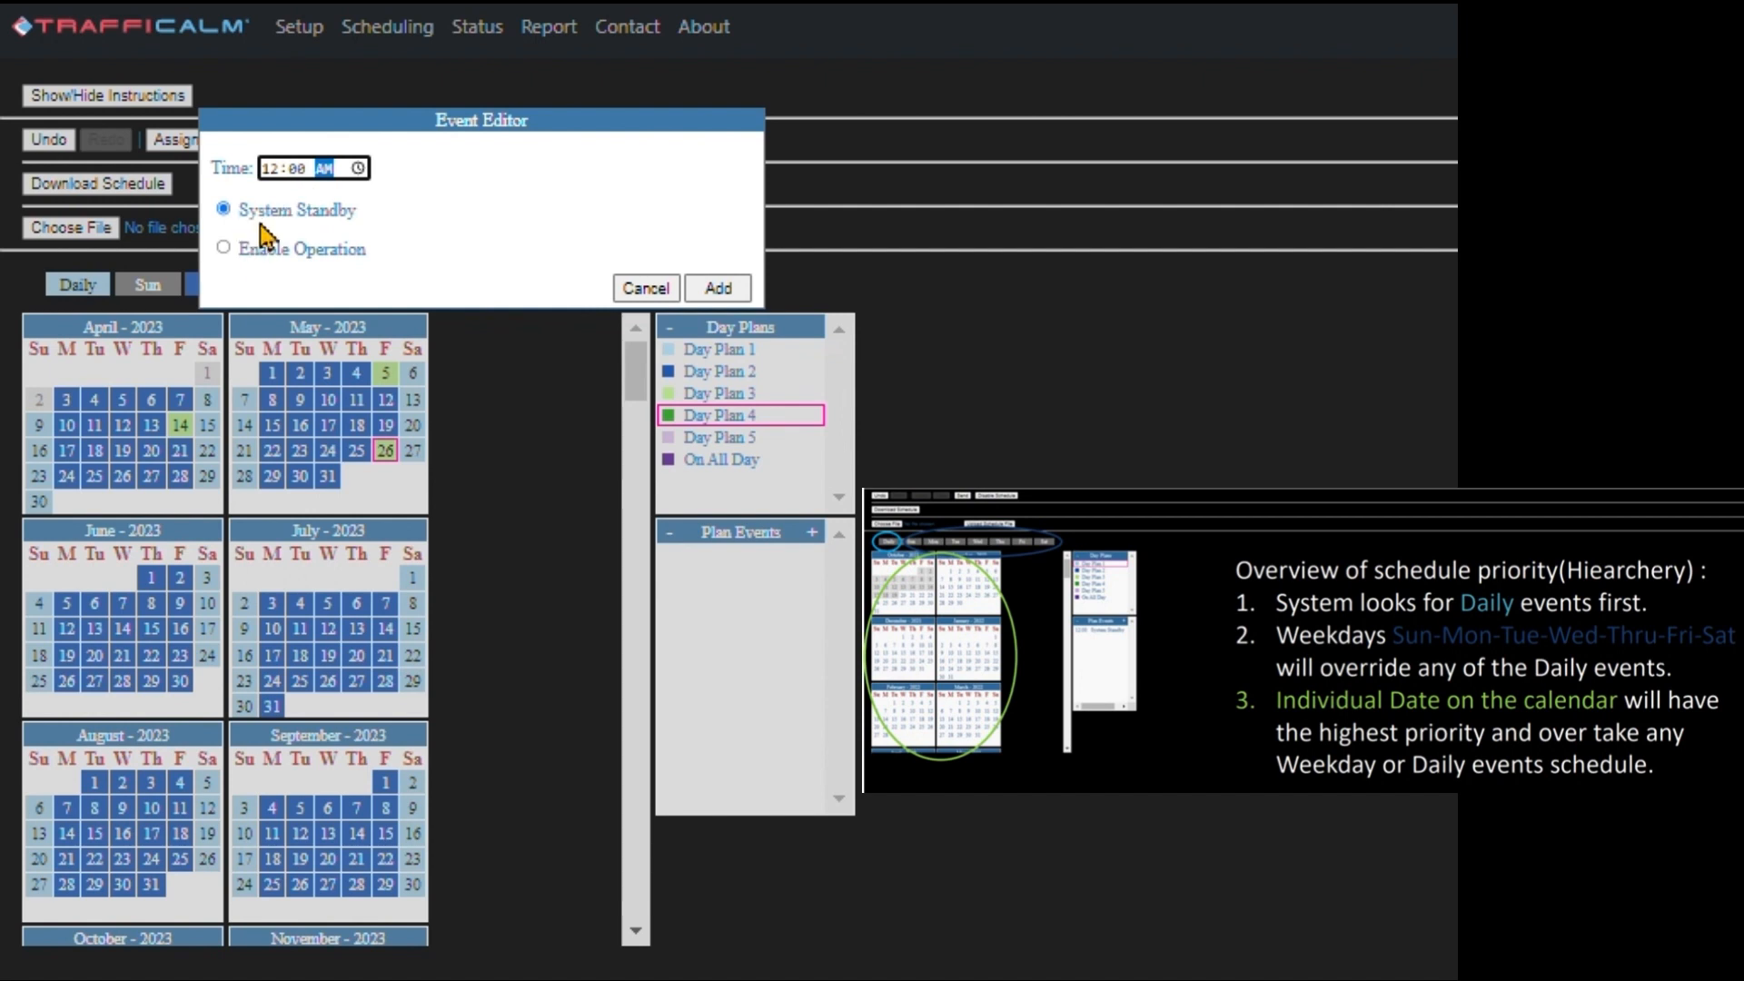
pyautogui.click(718, 288)
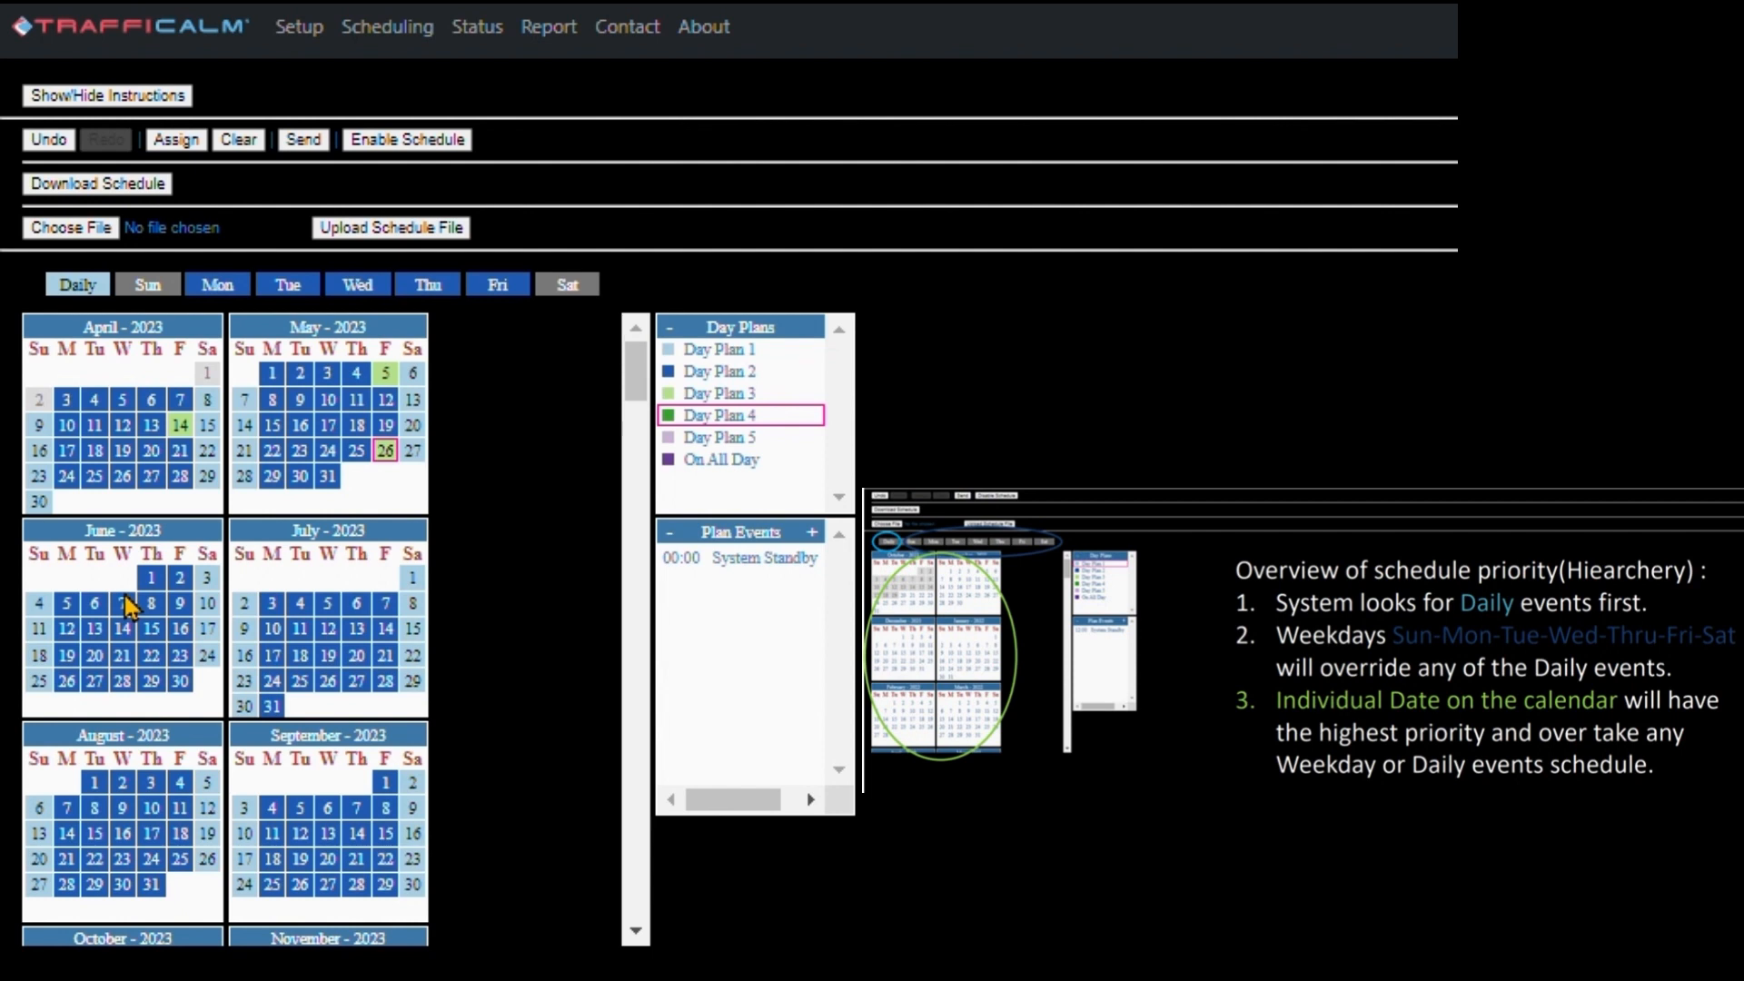
# Assign Day Plan 4 to every date from May 29 through July 28, 2023.
pyautogui.click(274, 478)
pyautogui.moveTo(290, 576); pyautogui.dragTo(355, 681)
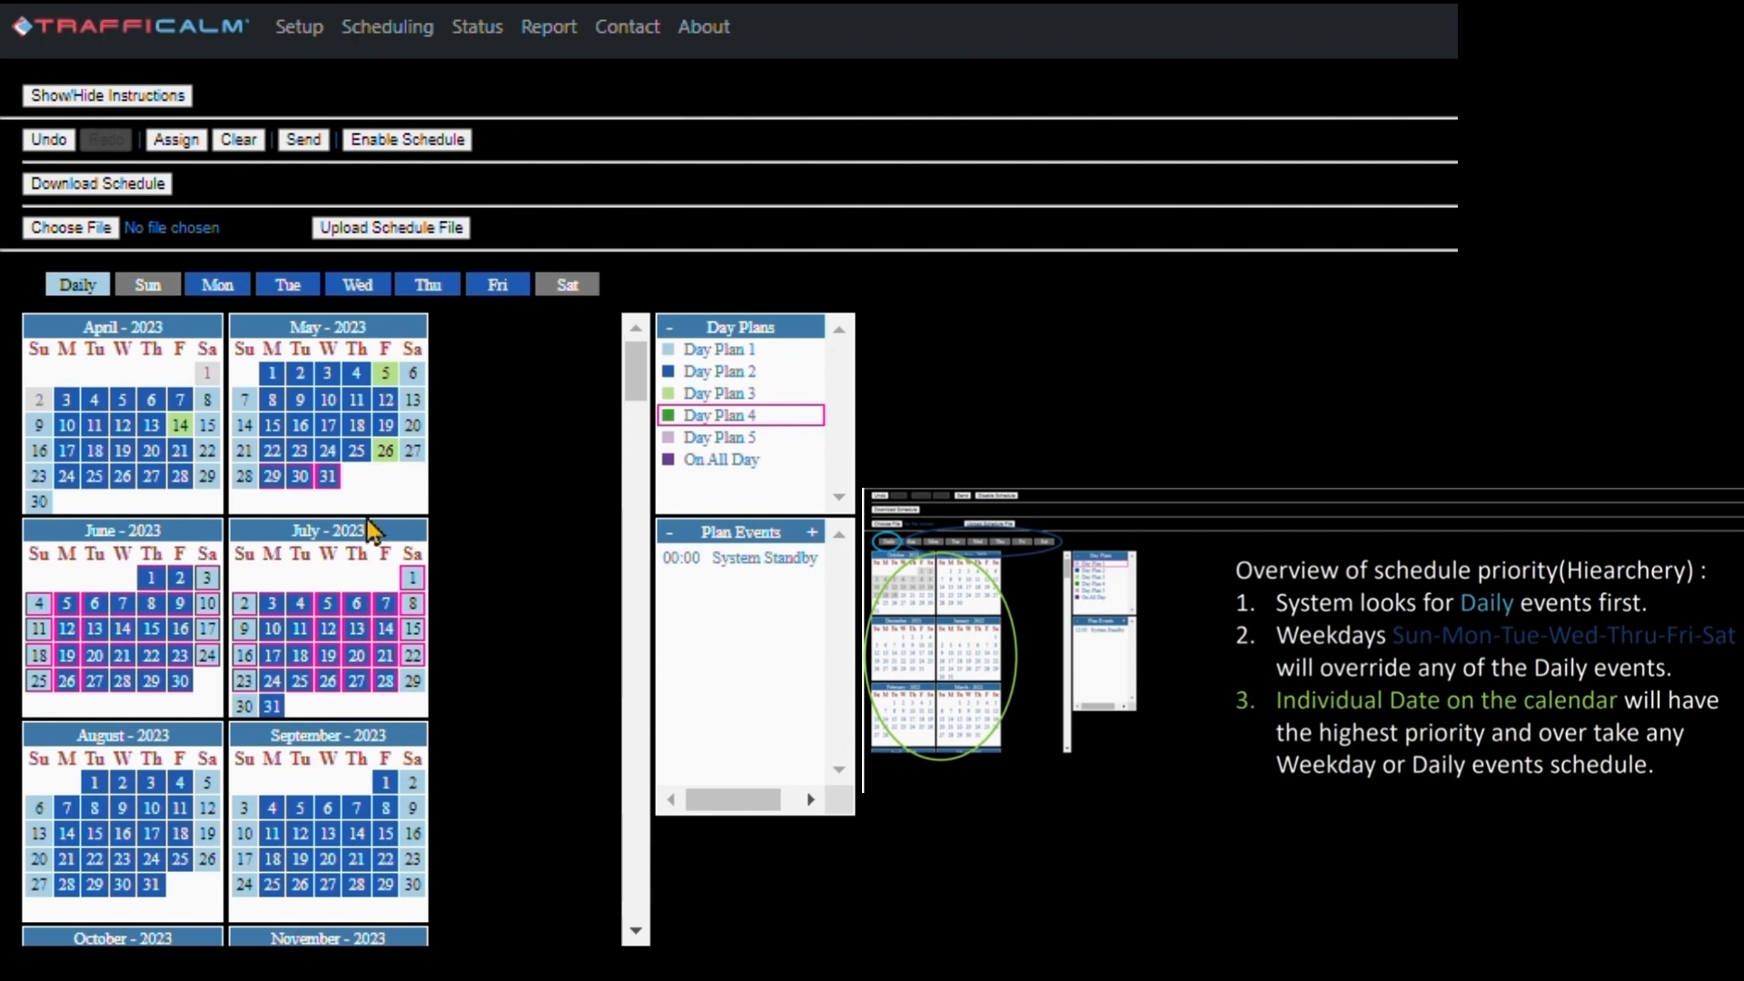
pyautogui.click(189, 142)
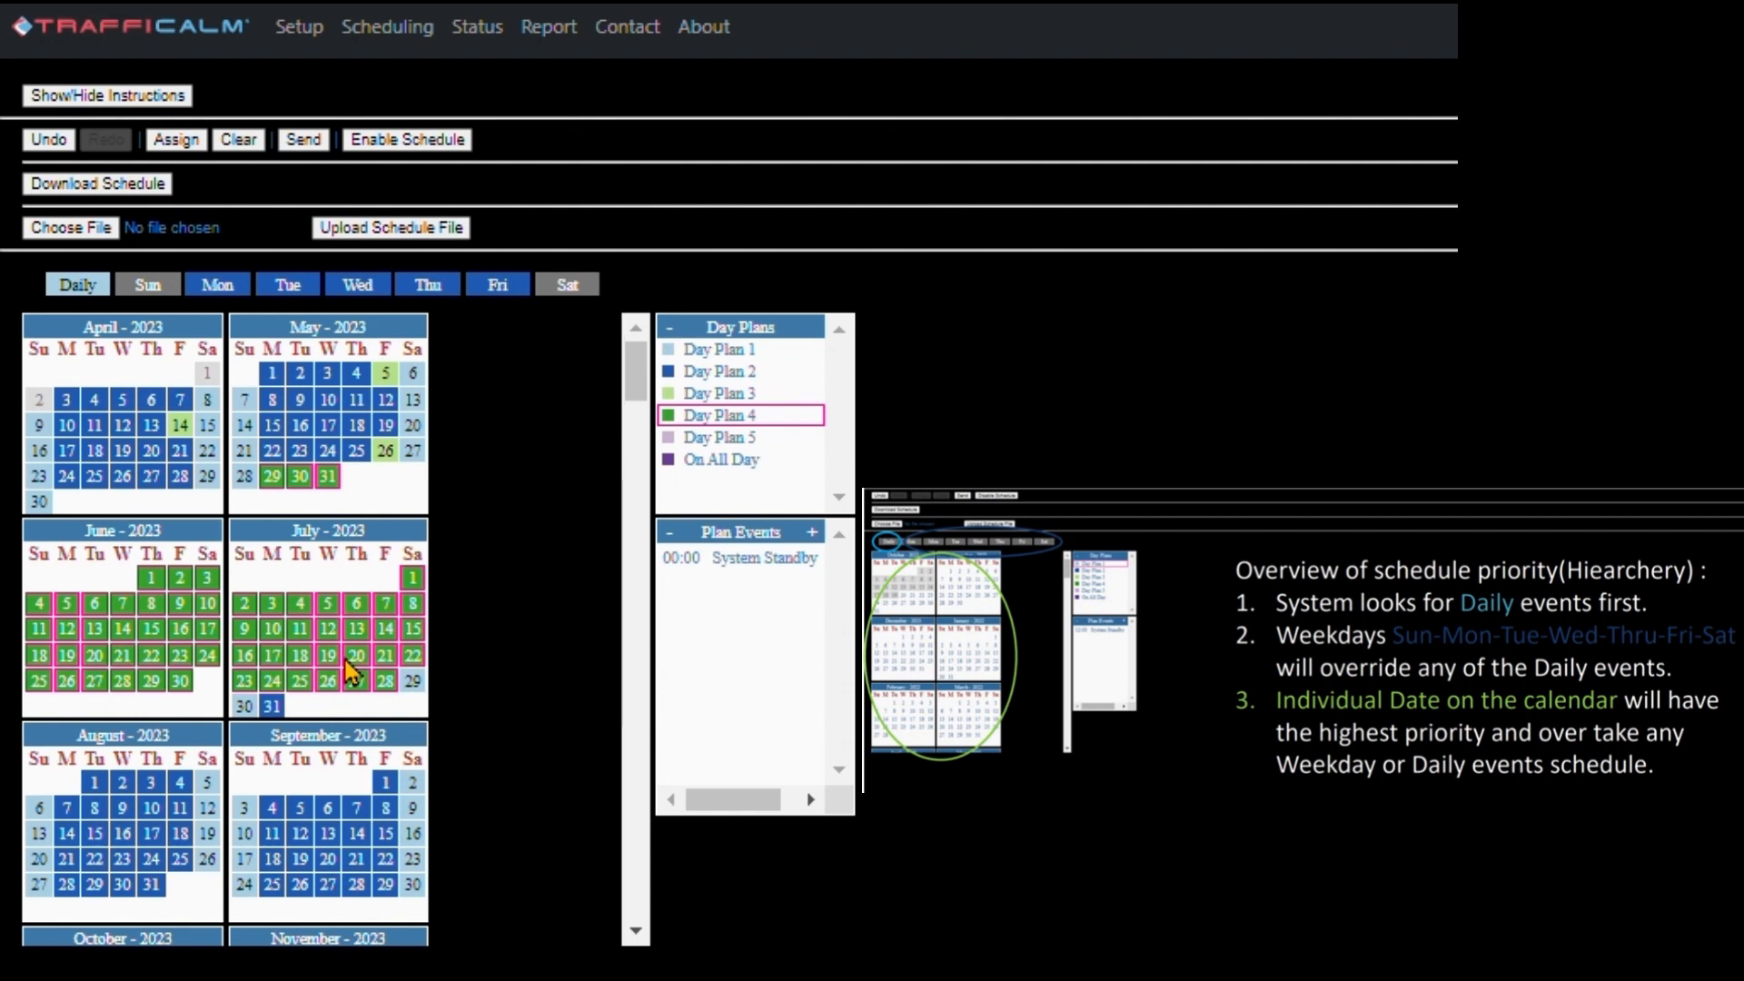
# Assign Day Plan 4 to November 20 through November 24, 2023.
pyautogui.scroll(-2, 350, 672)
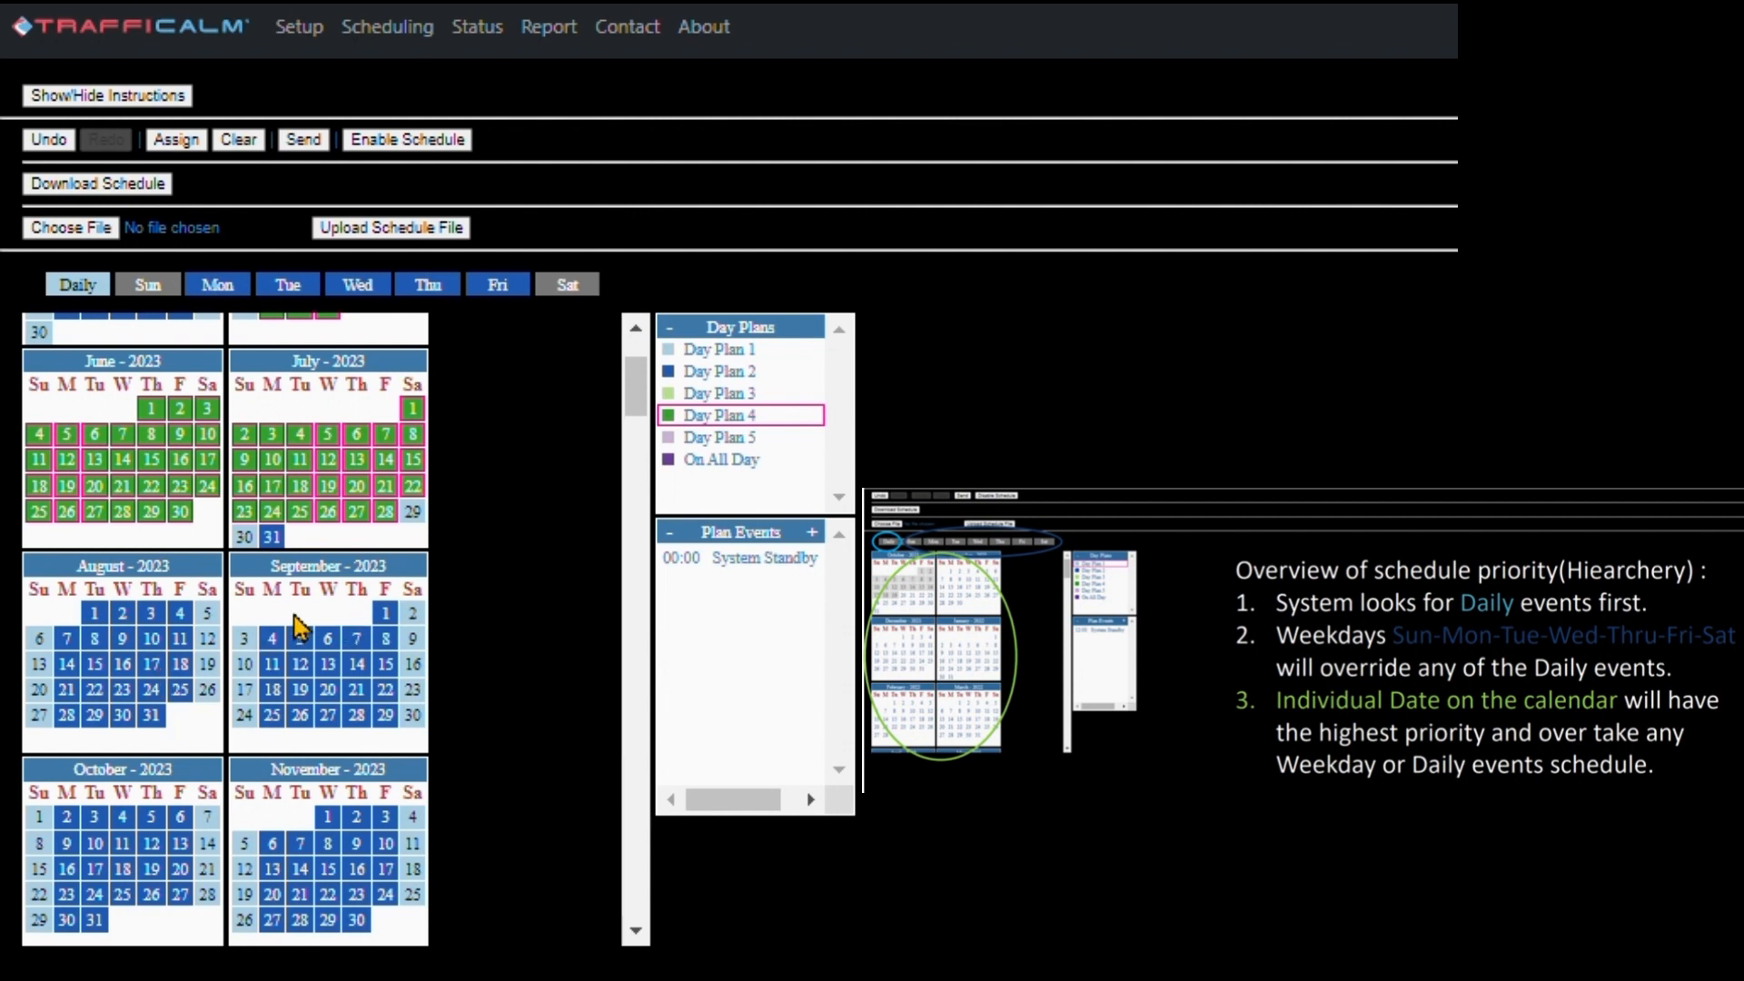
pyautogui.scroll(-2, 300, 626)
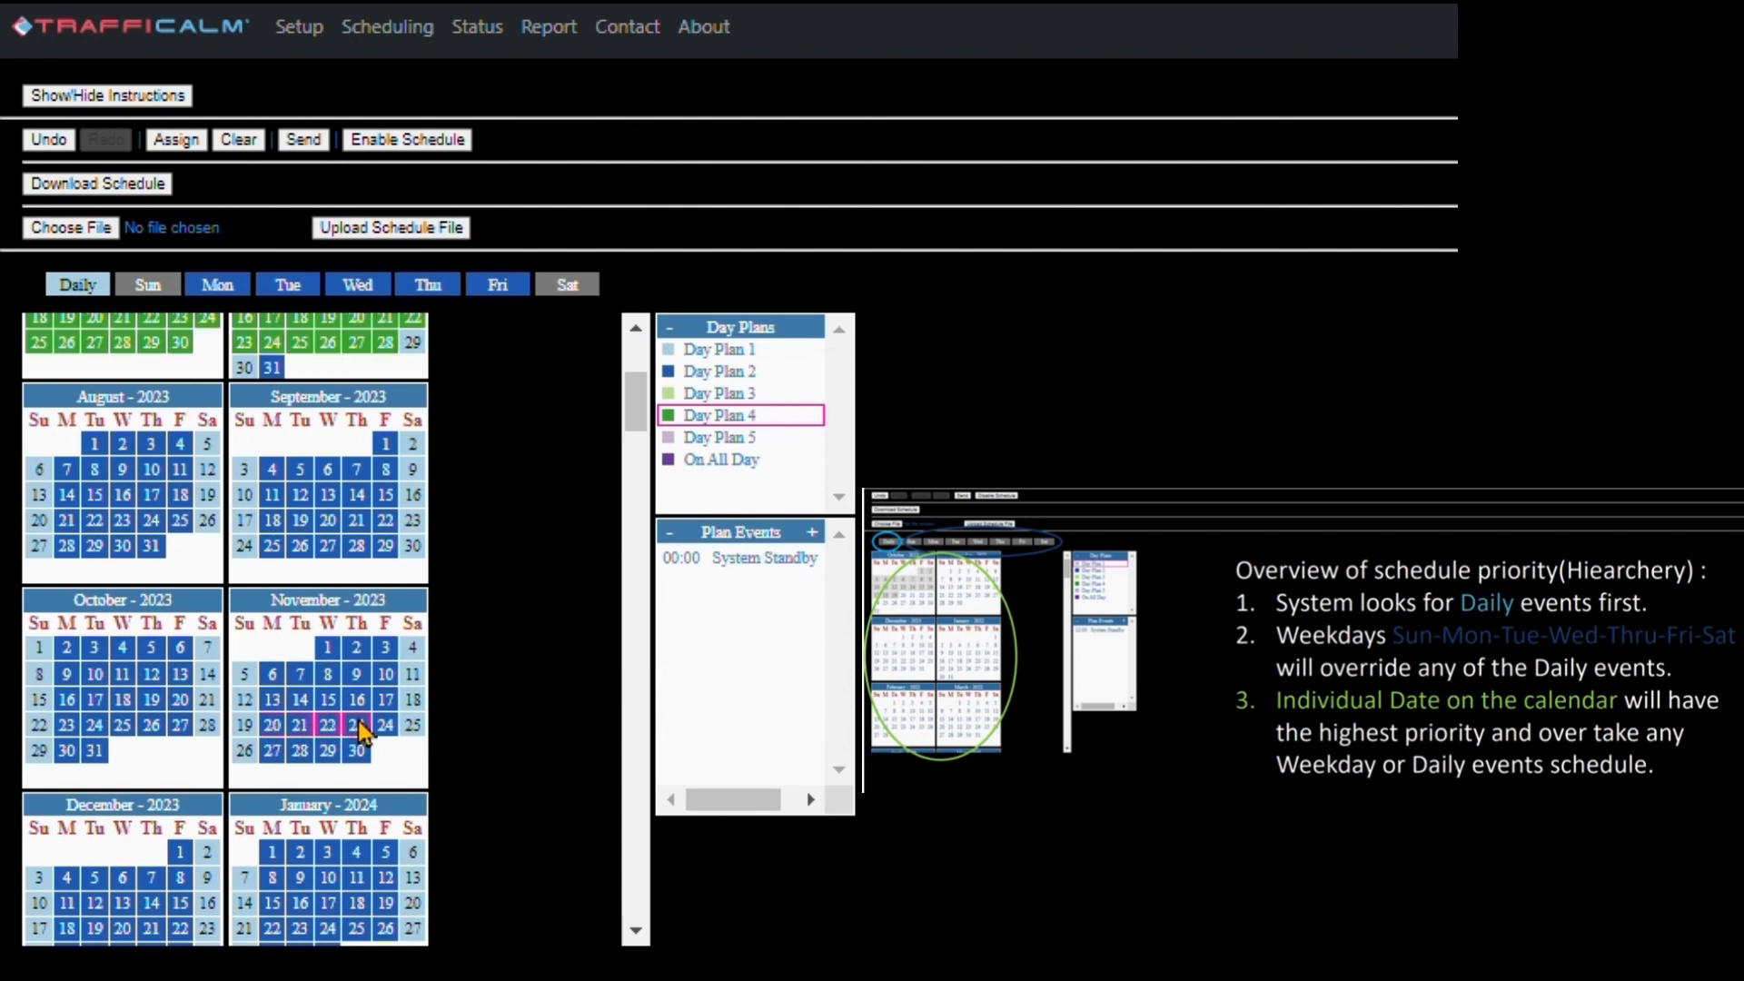
pyautogui.moveTo(358, 721); pyautogui.dragTo(397, 736)
pyautogui.click(175, 141)
# Assign Day Plan 4 to December 18 through December 29, 2023.
pyautogui.scroll(-2, 162, 739)
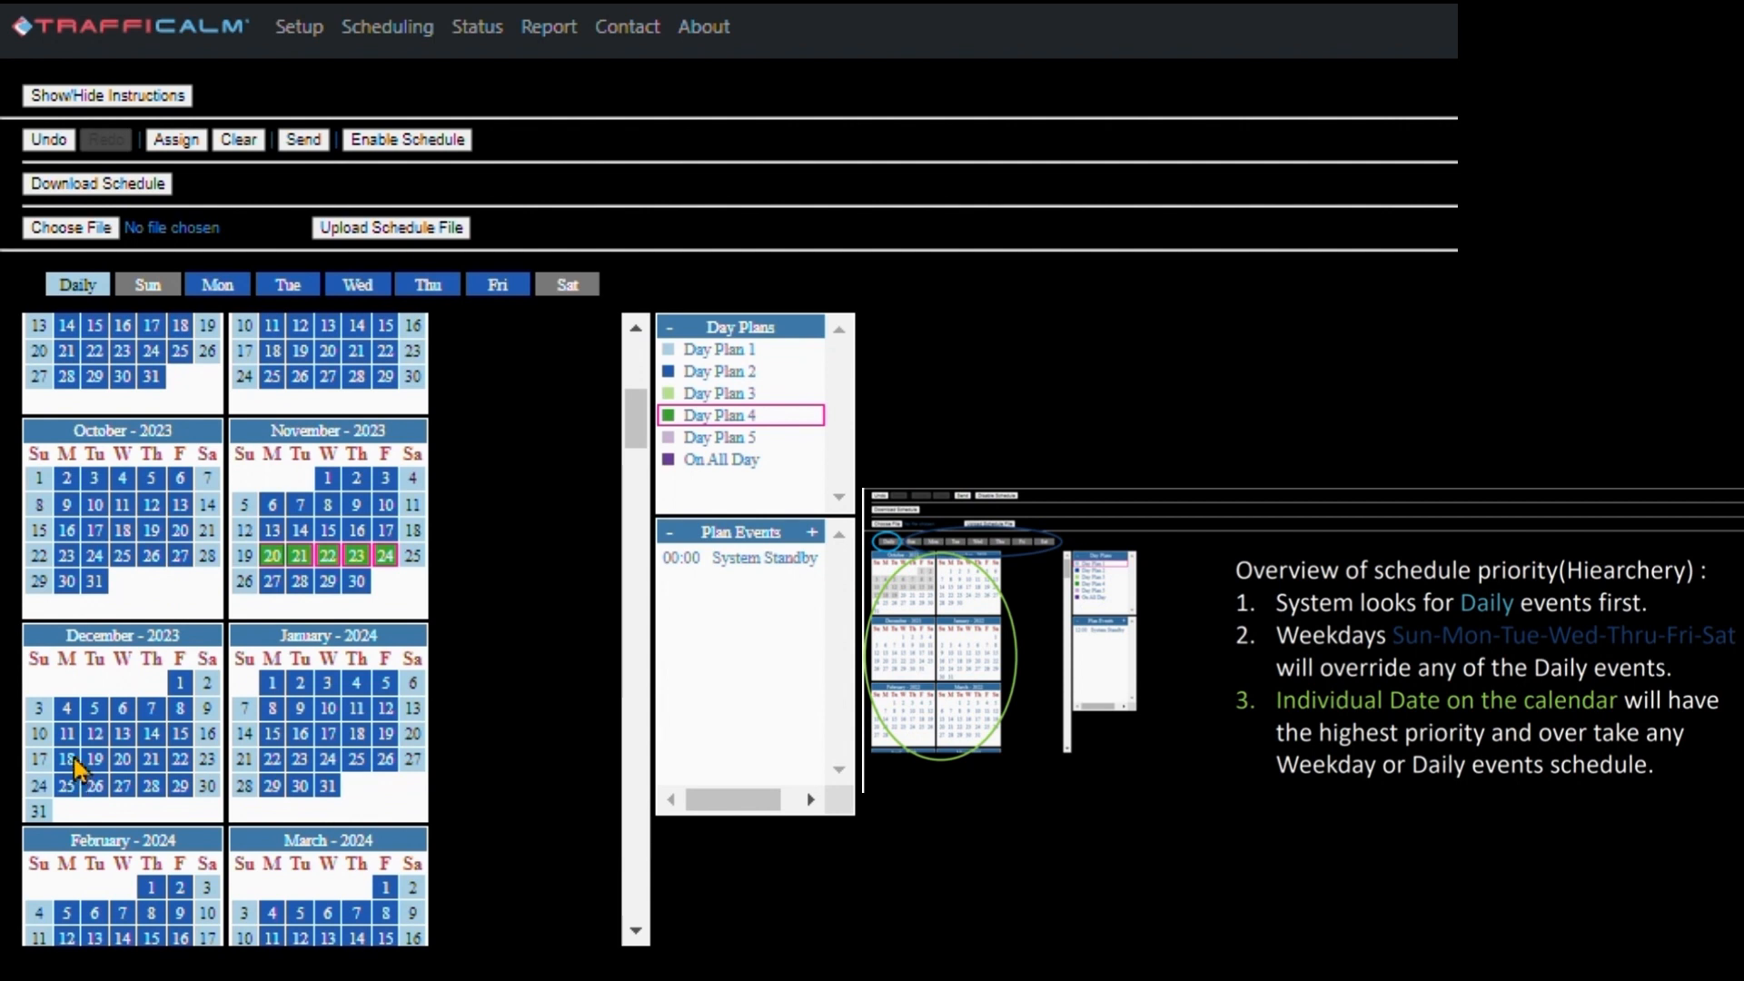
pyautogui.moveTo(71, 763); pyautogui.dragTo(165, 789)
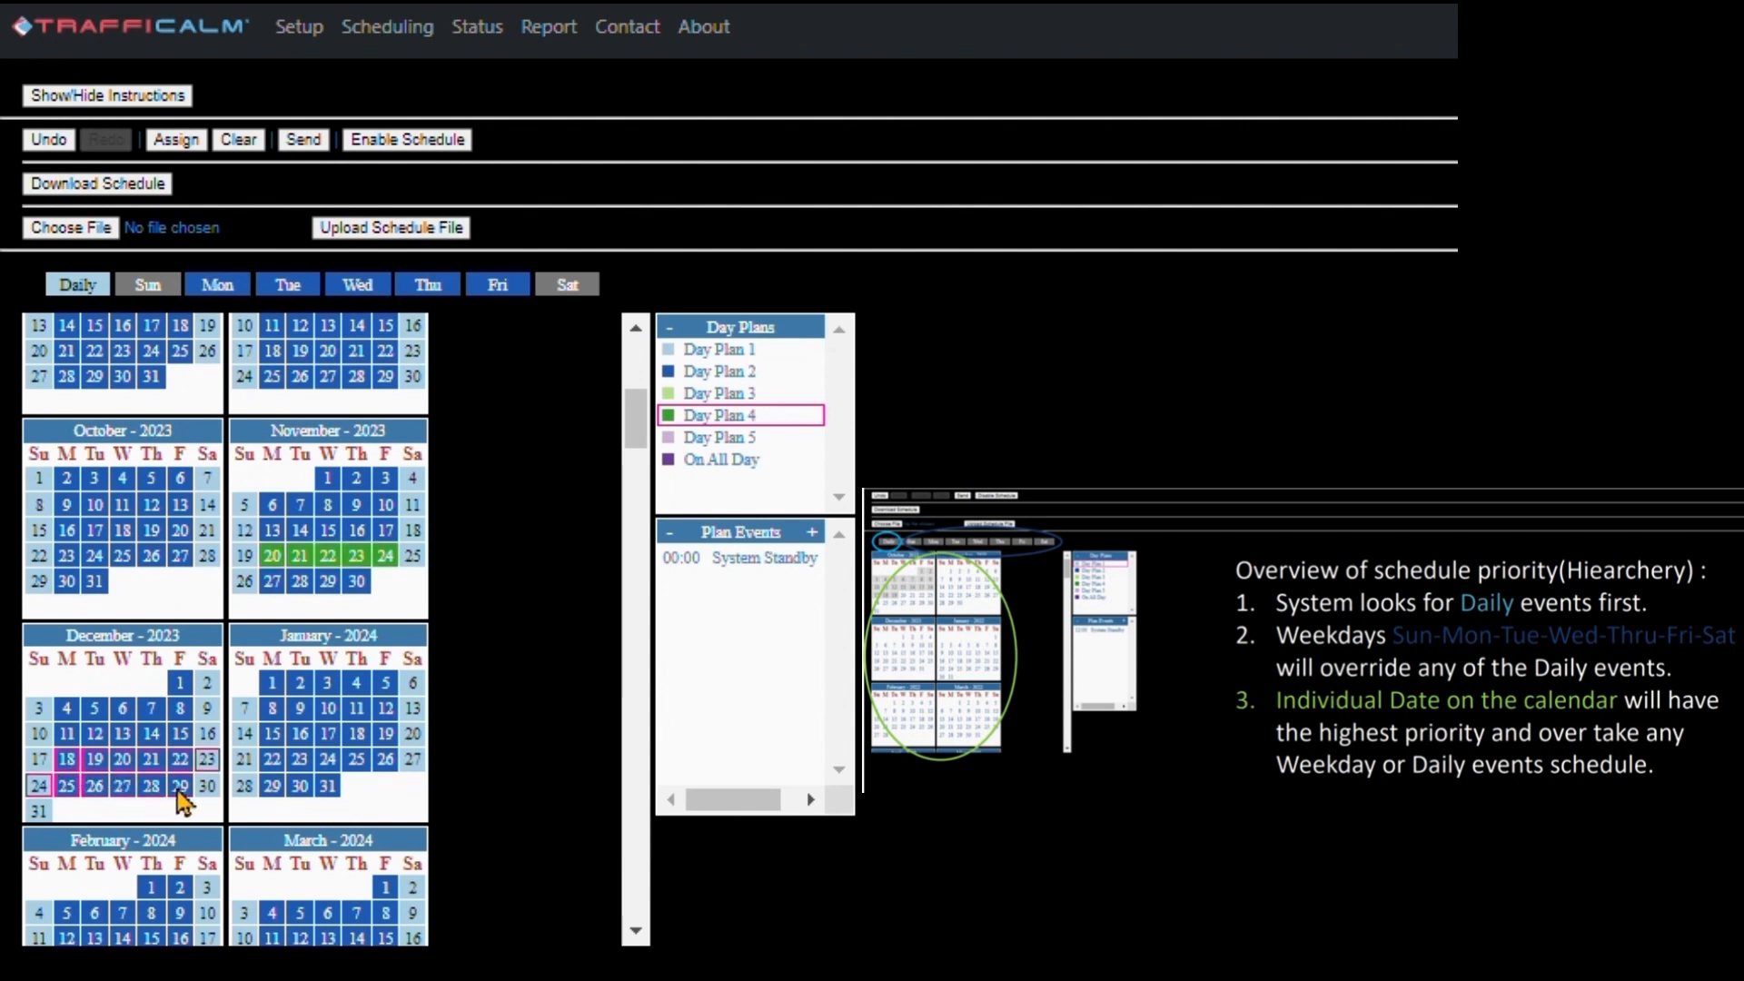
pyautogui.click(175, 139)
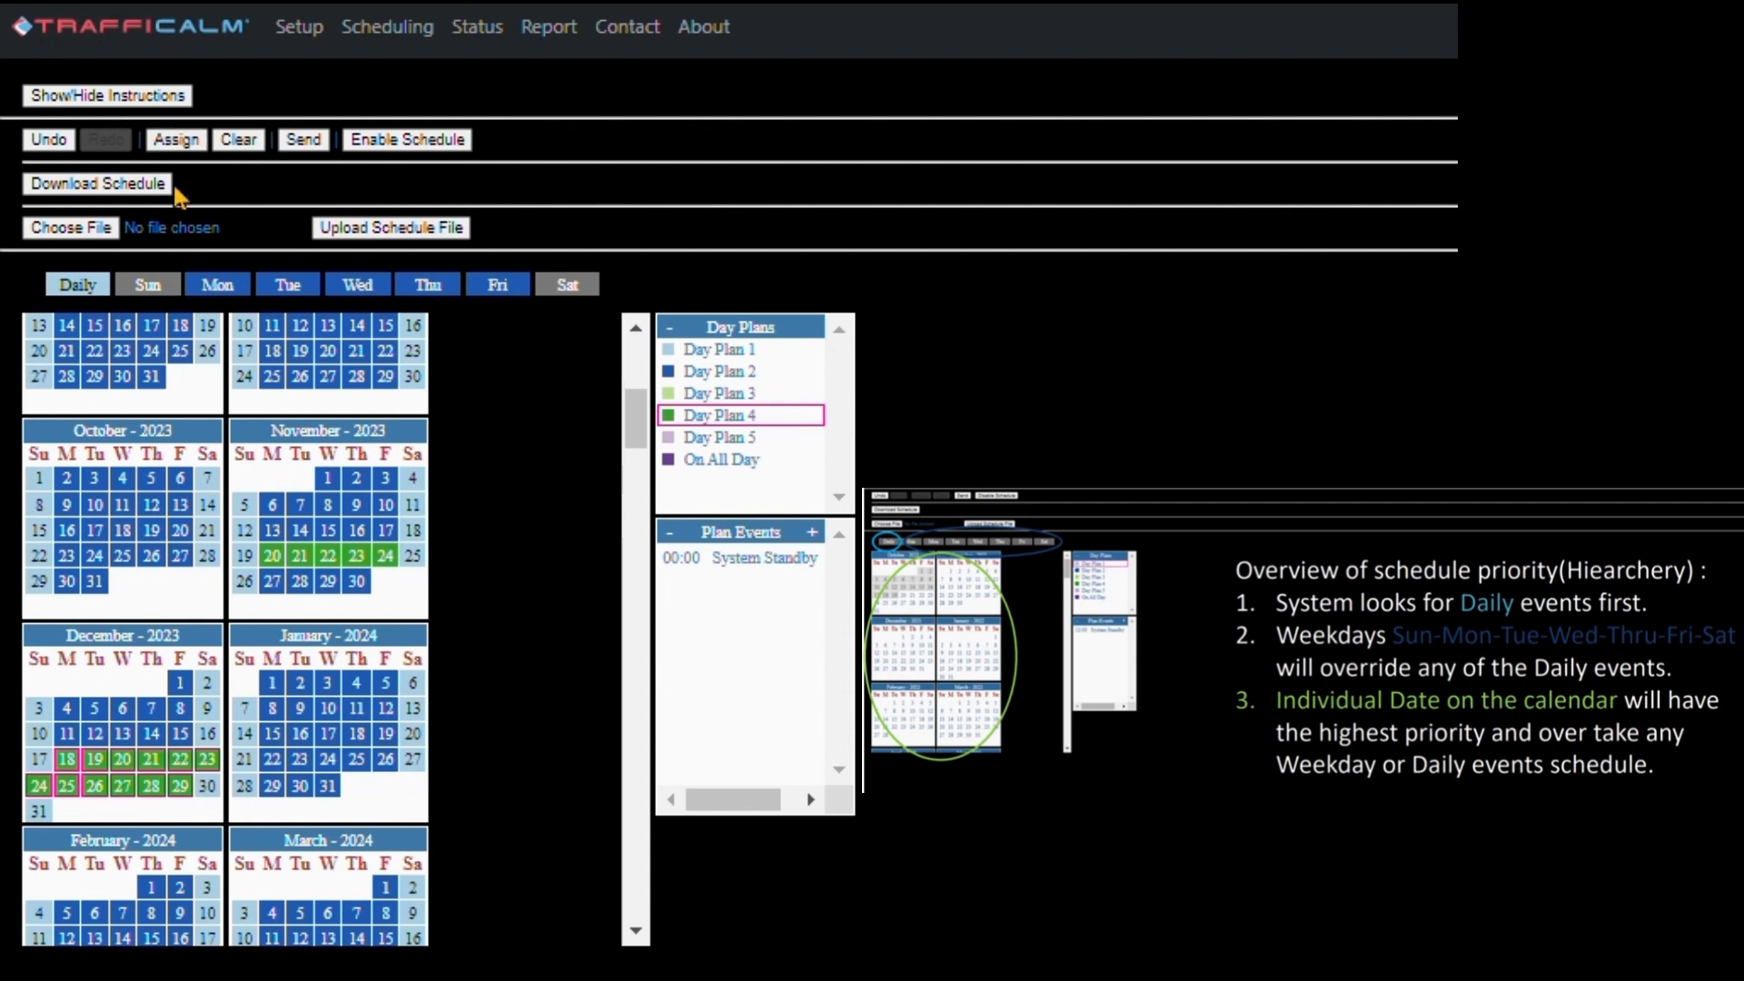
# Assign Day Plan 4 to January 1, 2024, and send the completed schedule to the system.
pyautogui.click(275, 681)
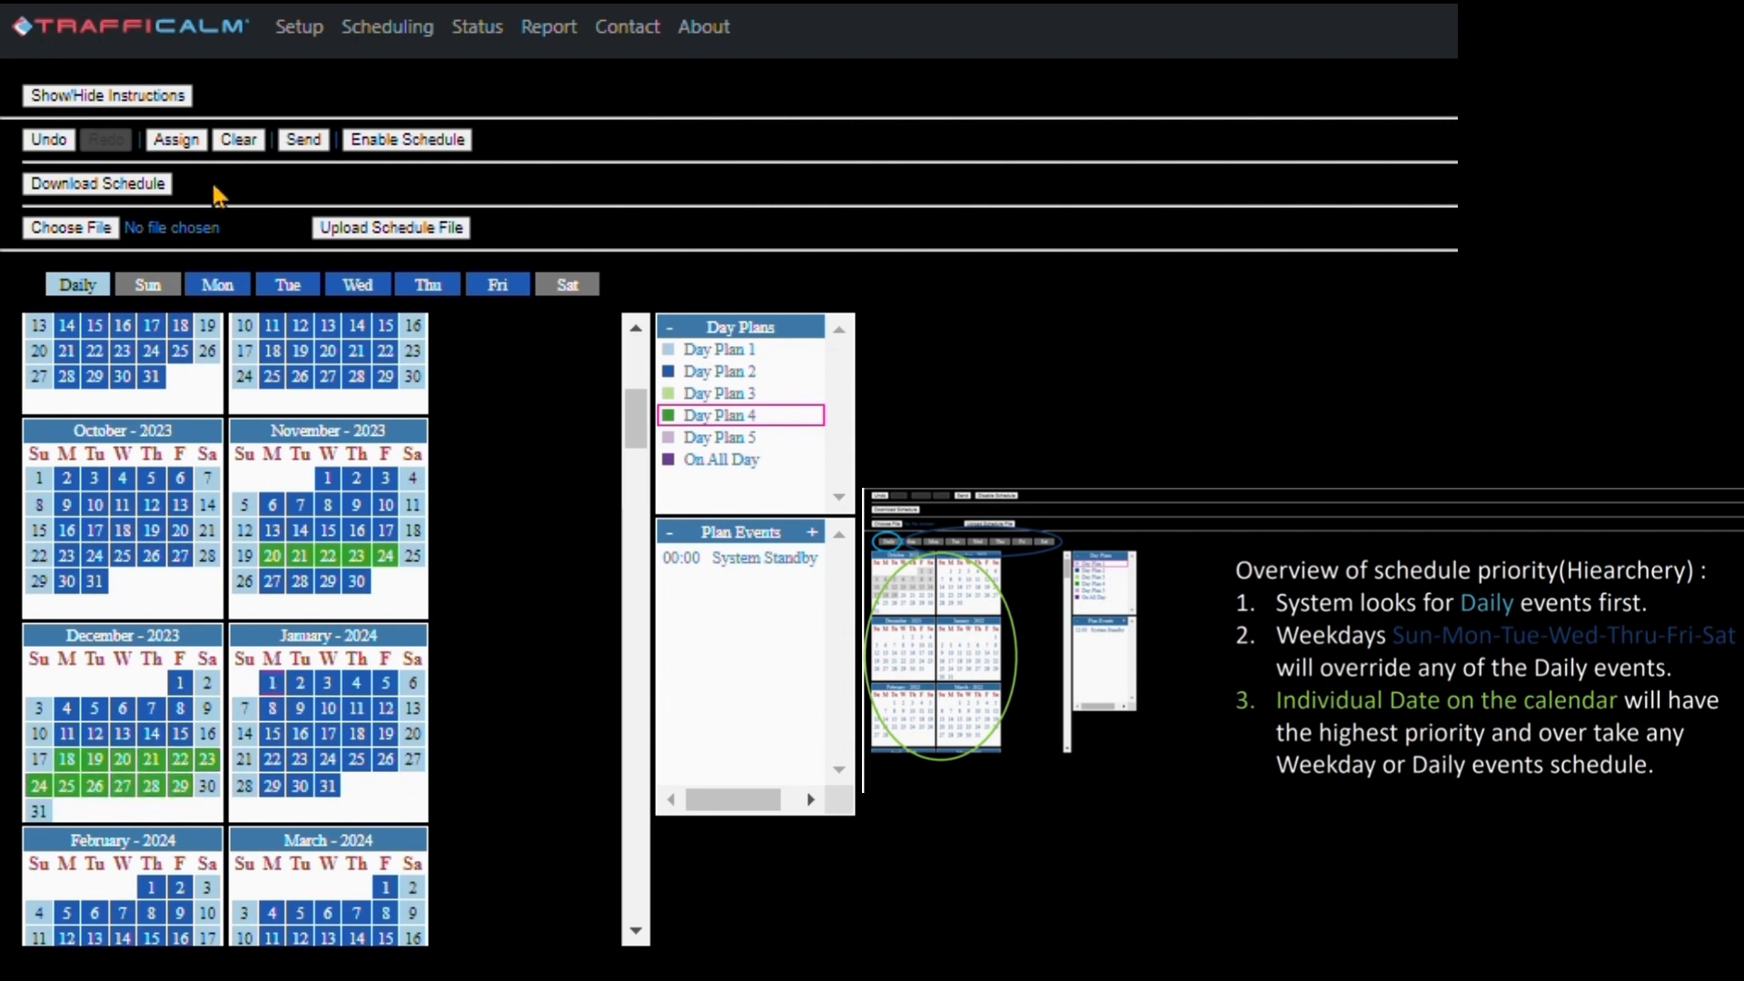
pyautogui.click(177, 143)
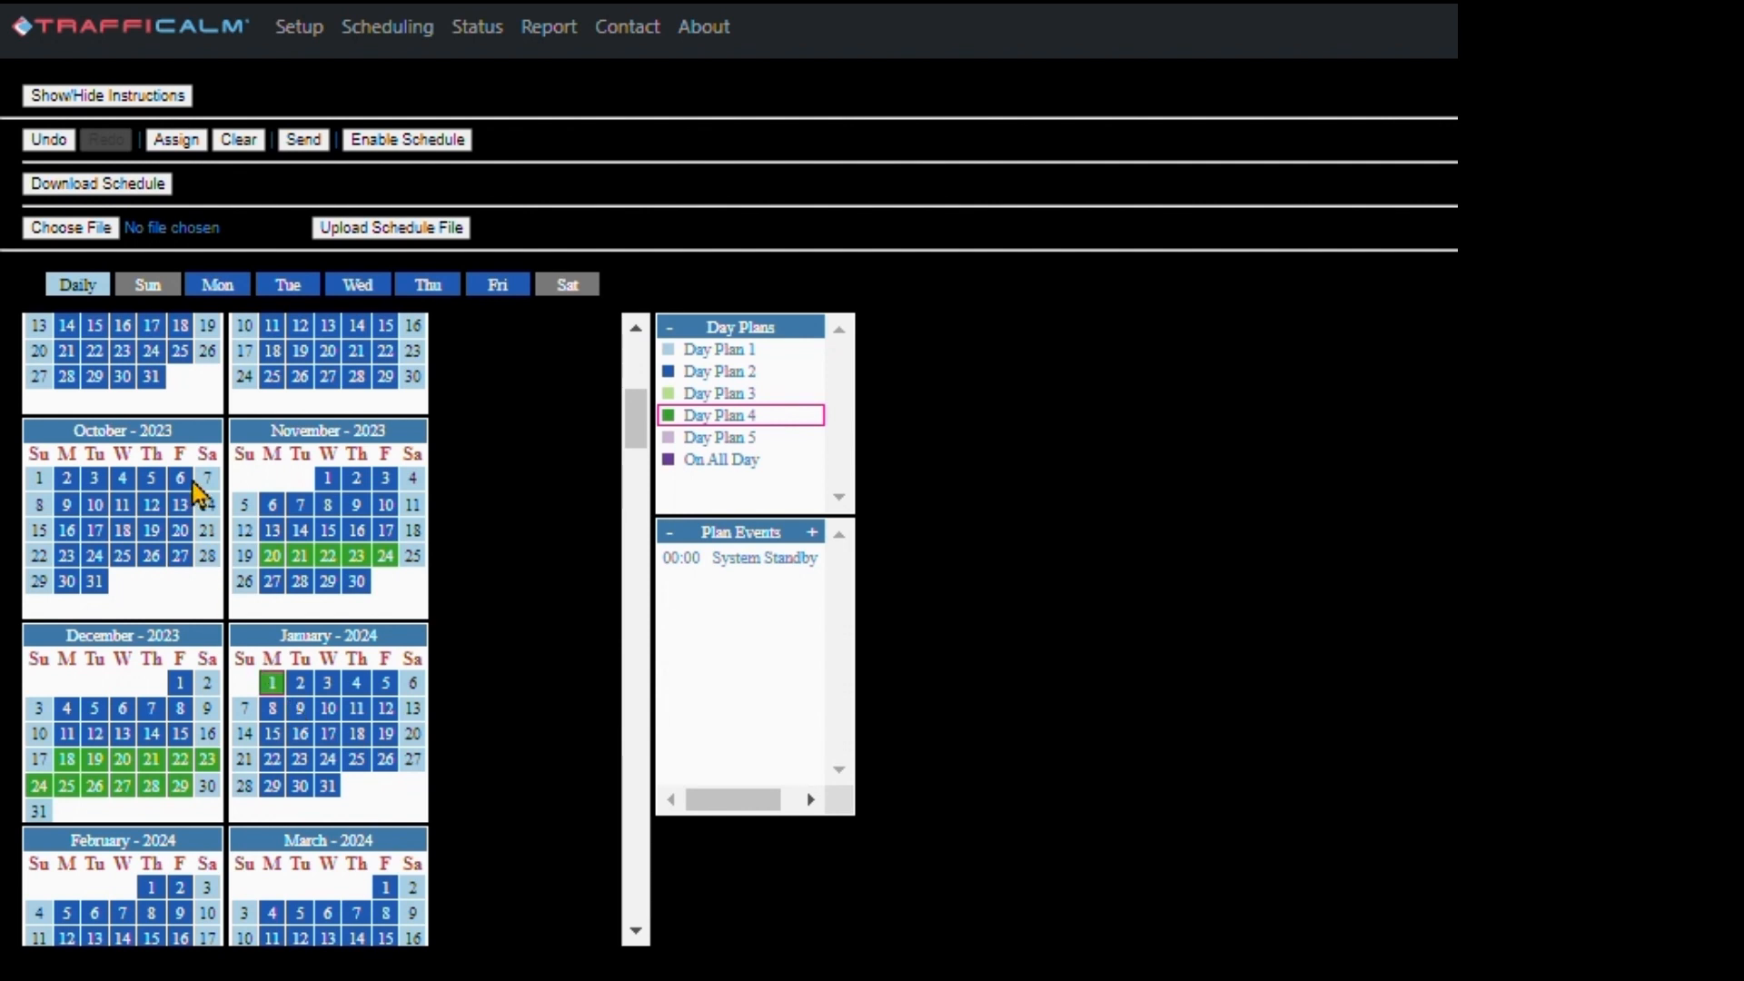
pyautogui.click(303, 142)
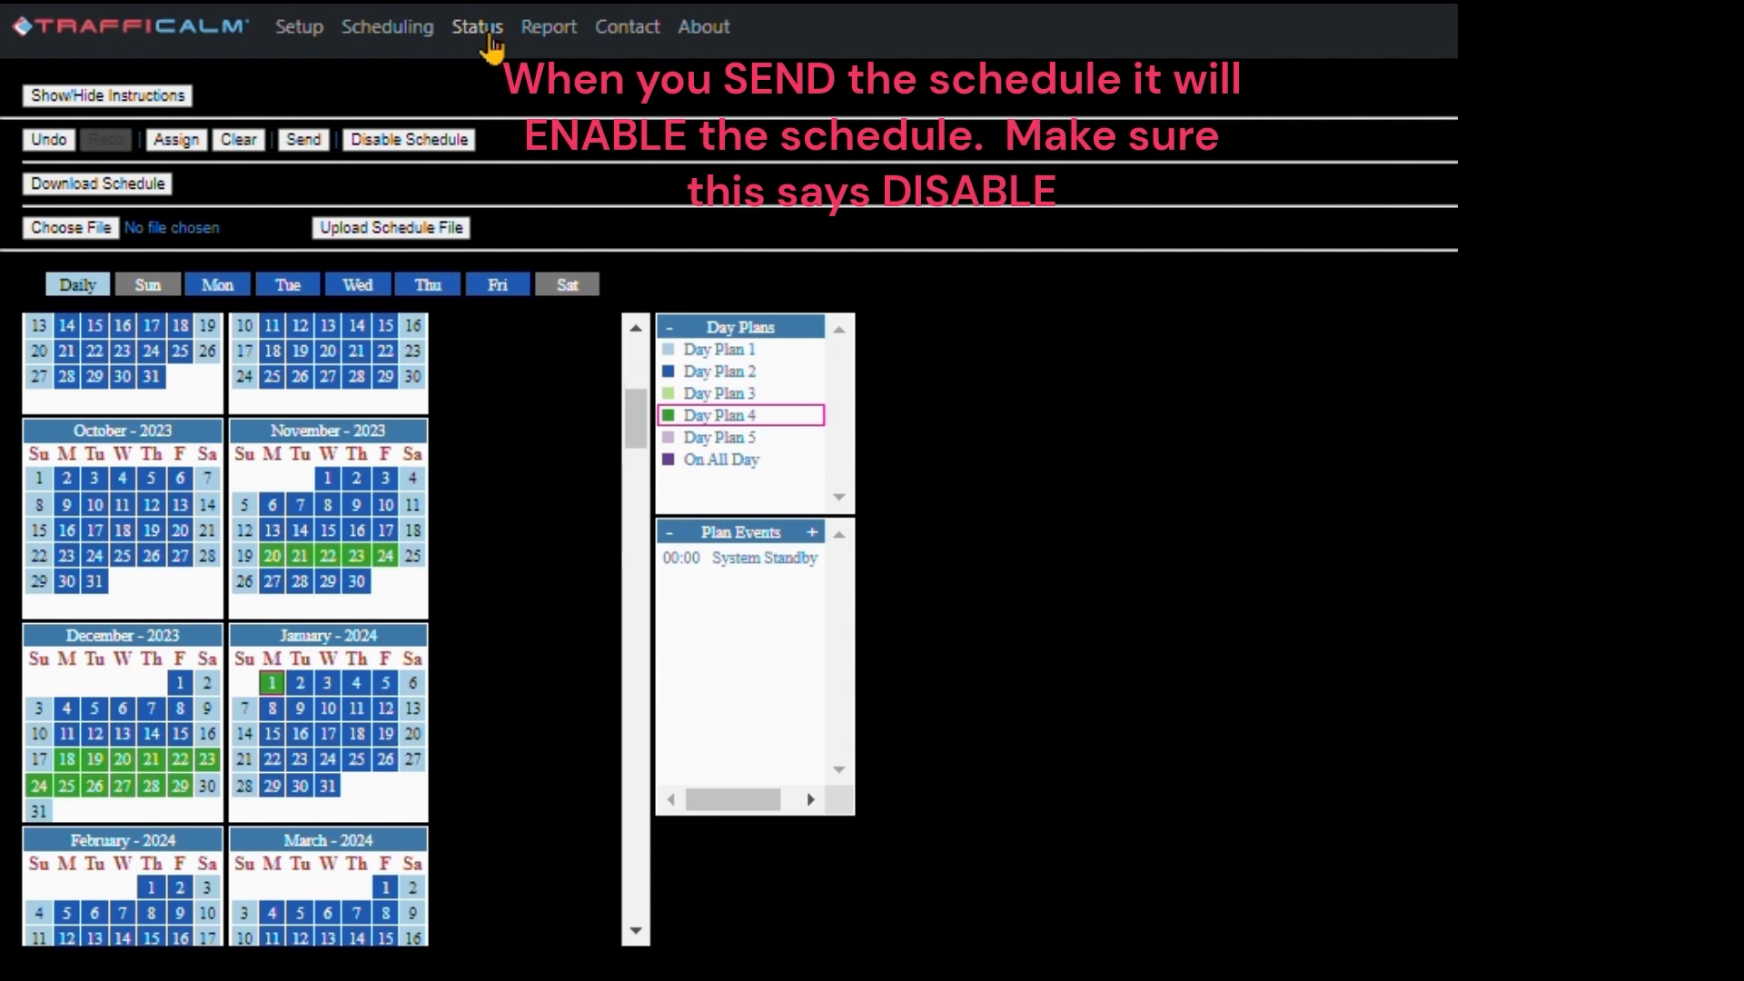
# Update the system time from the device's time on the Status page and reload the status.
pyautogui.click(478, 29)
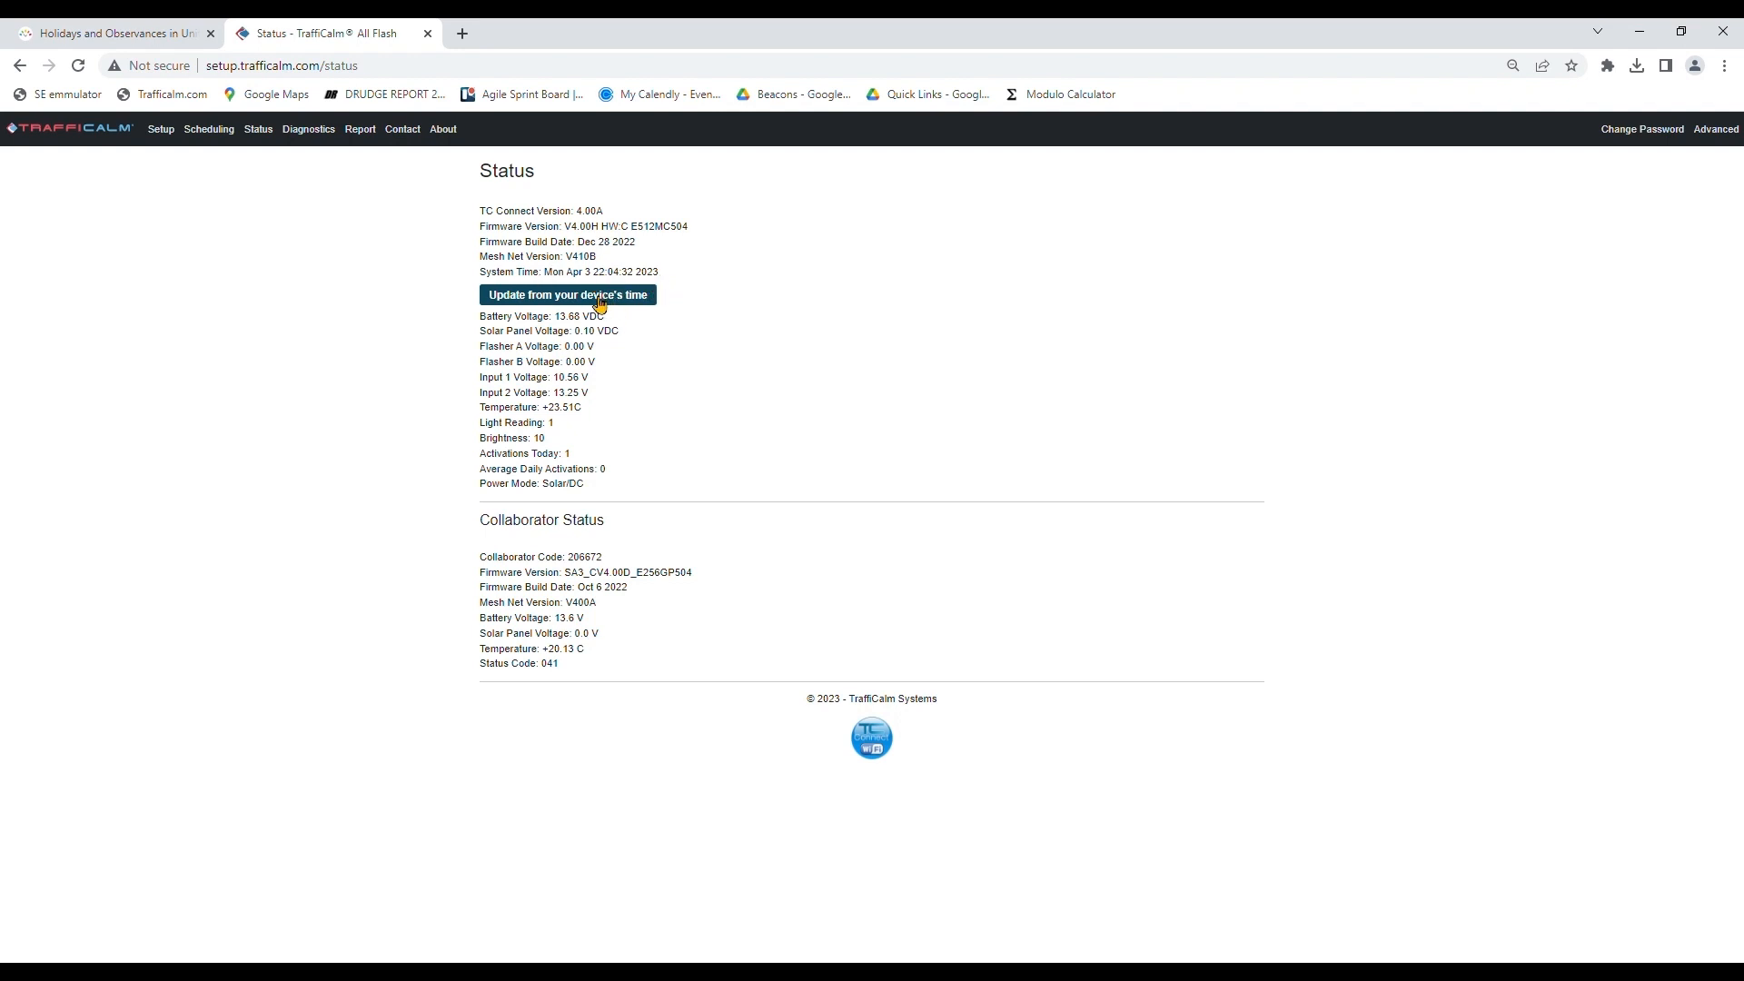
pyautogui.click(600, 303)
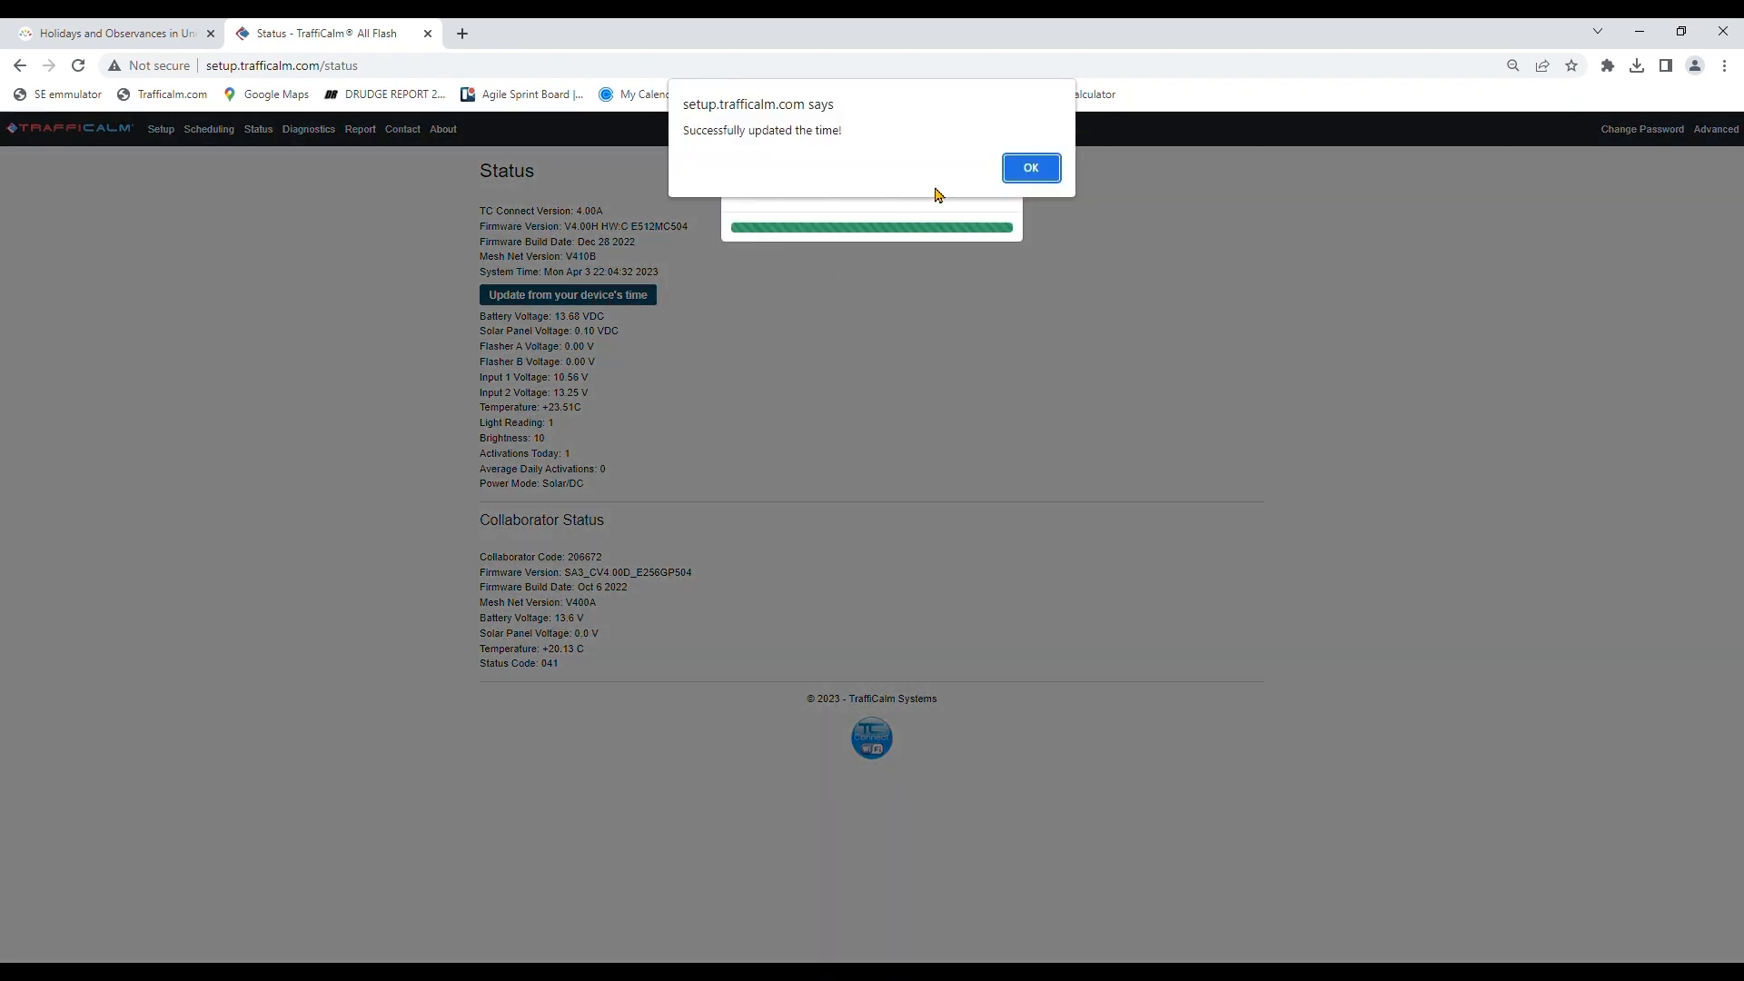
pyautogui.click(1030, 169)
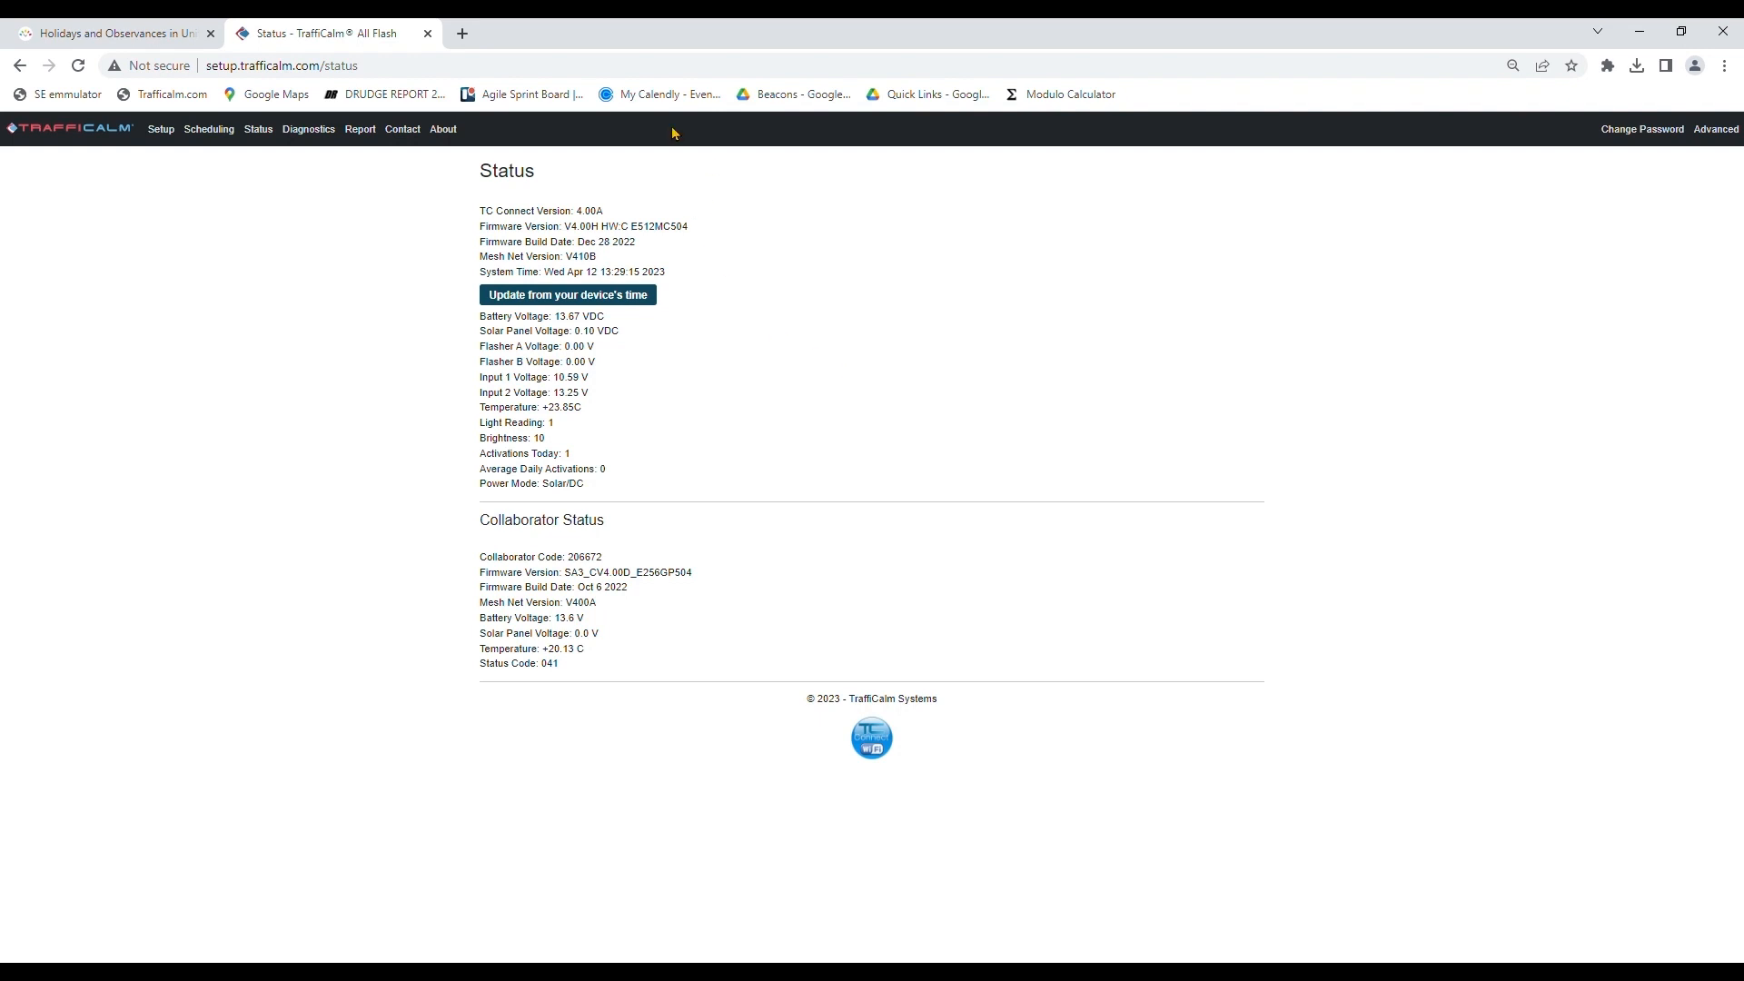
pyautogui.click(259, 130)
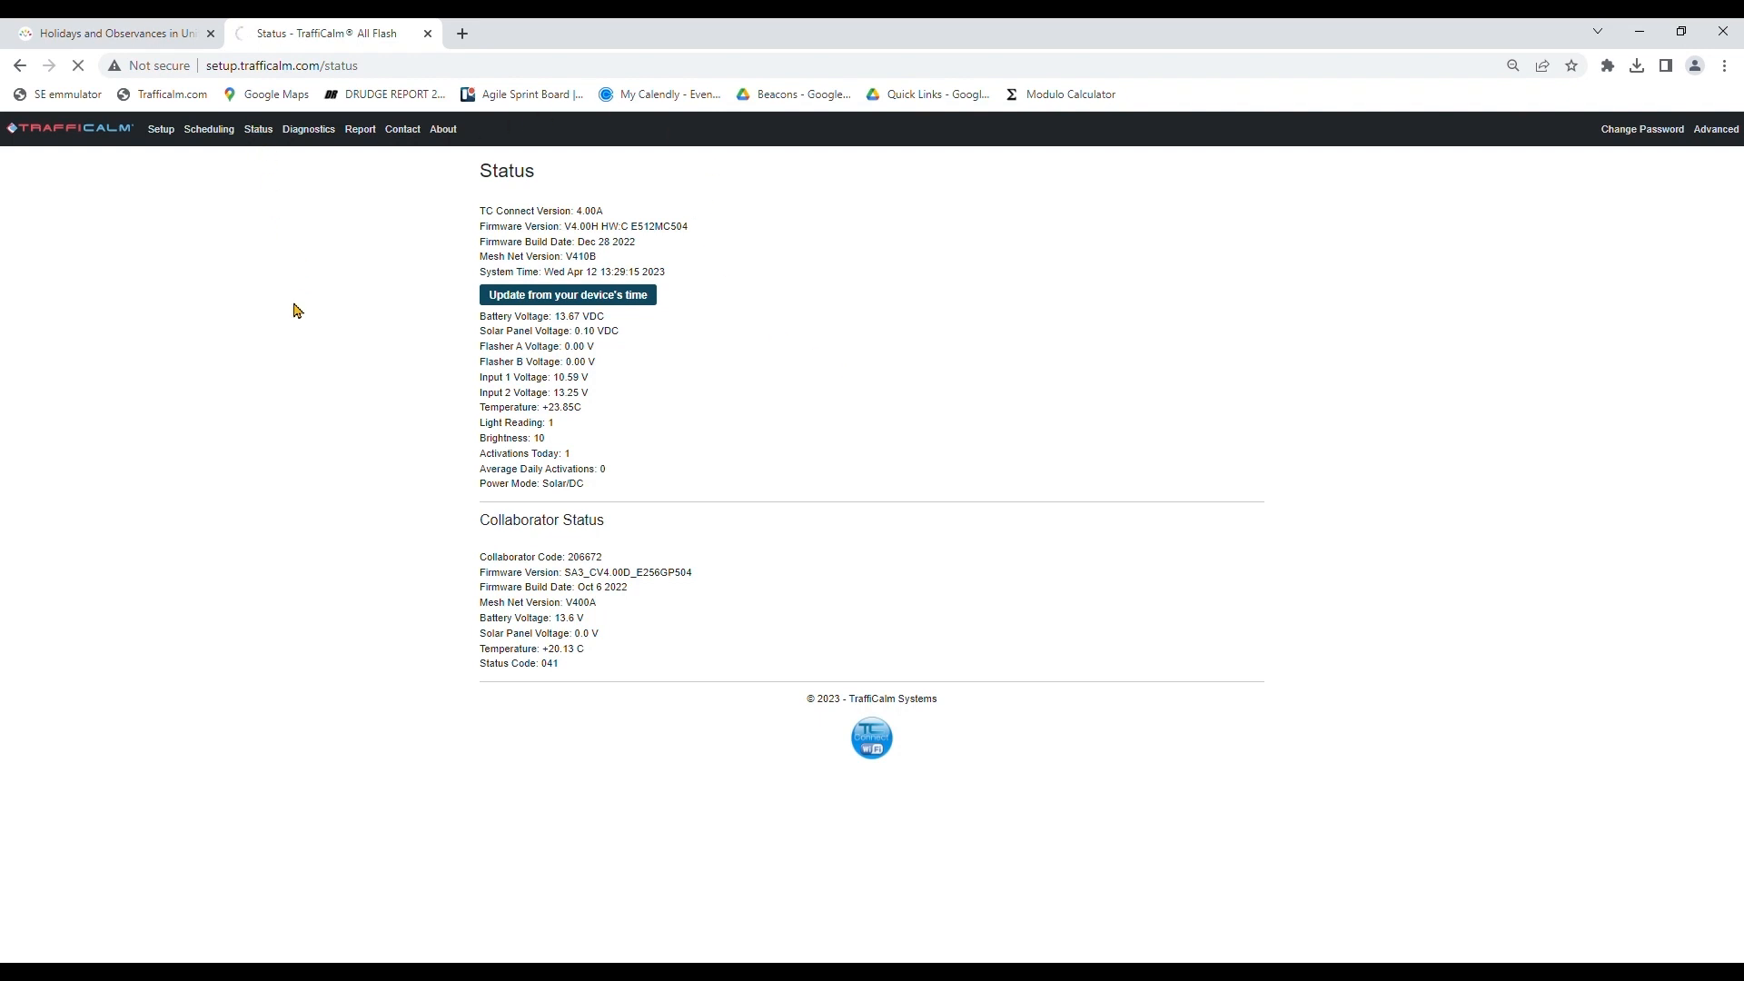